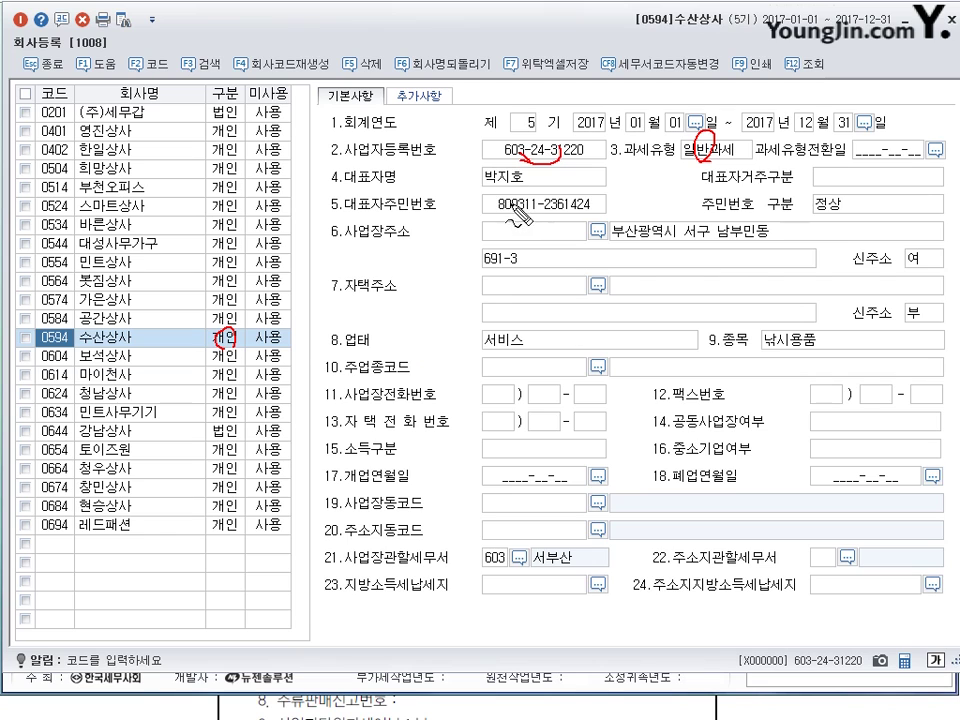
{"action": "left_click_drag", "start_coordinate": [490, 175], "coordinate": [525, 180]}
{"action": "left_click_drag", "start_coordinate": [548, 138], "coordinate": [535, 160]}
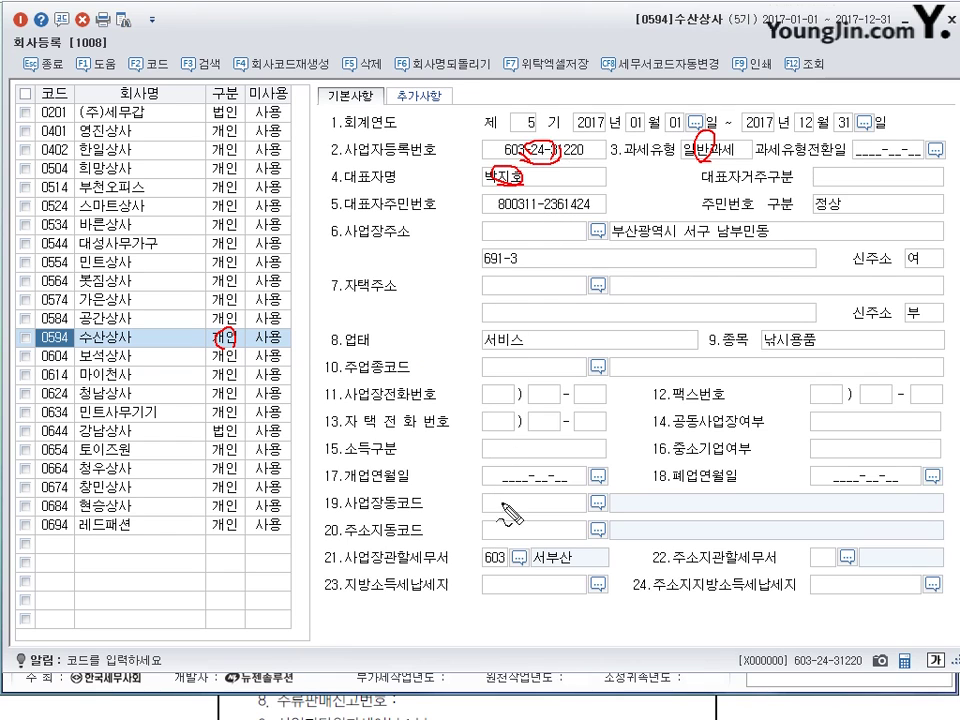
{"action": "mouse_move", "coordinate": [494, 466]}
{"action": "left_mouse_down"}
{"action": "mouse_move", "coordinate": [536, 488]}
{"action": "mouse_move", "coordinate": [525, 489]}
{"action": "mouse_move", "coordinate": [518, 463]}
{"action": "mouse_move", "coordinate": [500, 460]}
{"action": "left_mouse_up"}
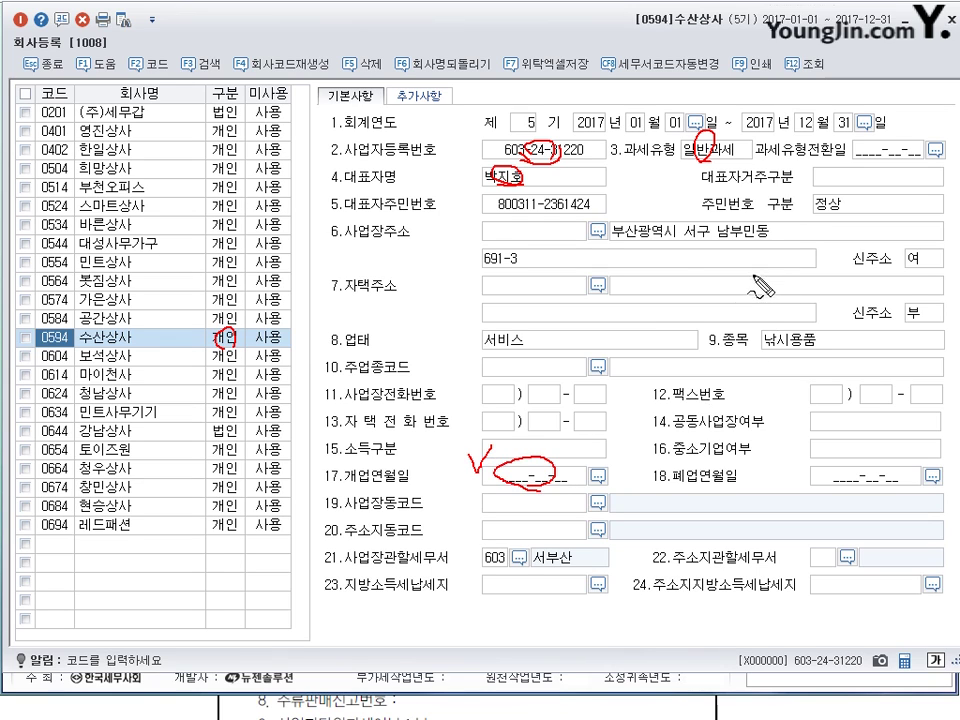
{"action": "mouse_move", "coordinate": [735, 246]}
{"action": "left_mouse_down"}
{"action": "mouse_move", "coordinate": [705, 247]}
{"action": "mouse_move", "coordinate": [690, 222]}
{"action": "mouse_move", "coordinate": [656, 233]}
{"action": "mouse_move", "coordinate": [668, 208]}
{"action": "left_mouse_up"}
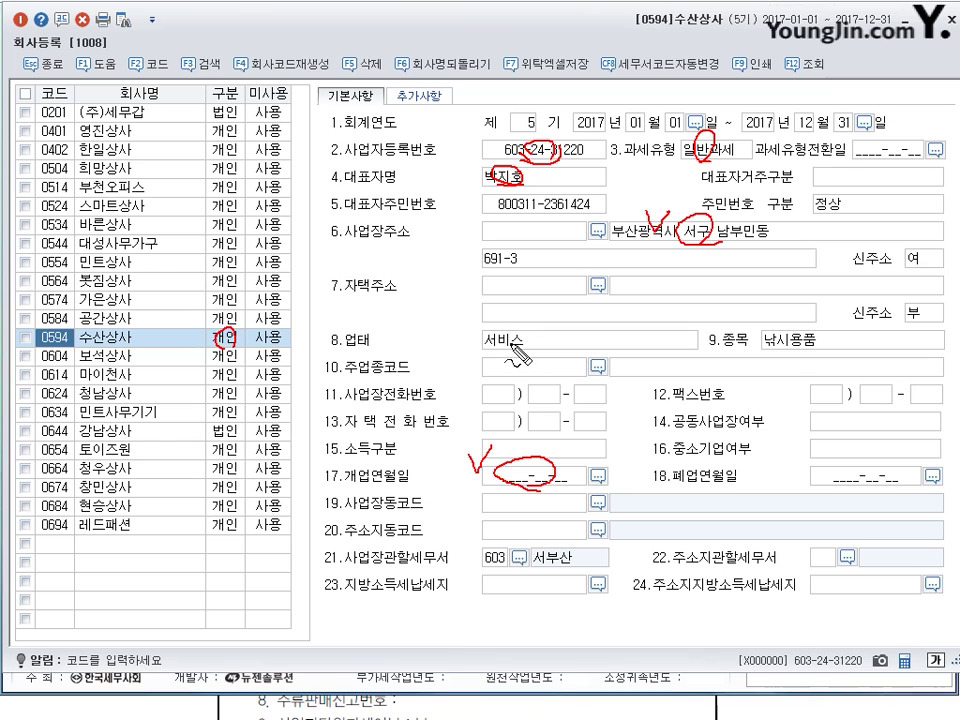
{"action": "left_click_drag", "start_coordinate": [514, 349], "coordinate": [472, 345]}
{"action": "left_click_drag", "start_coordinate": [472, 345], "coordinate": [487, 327]}
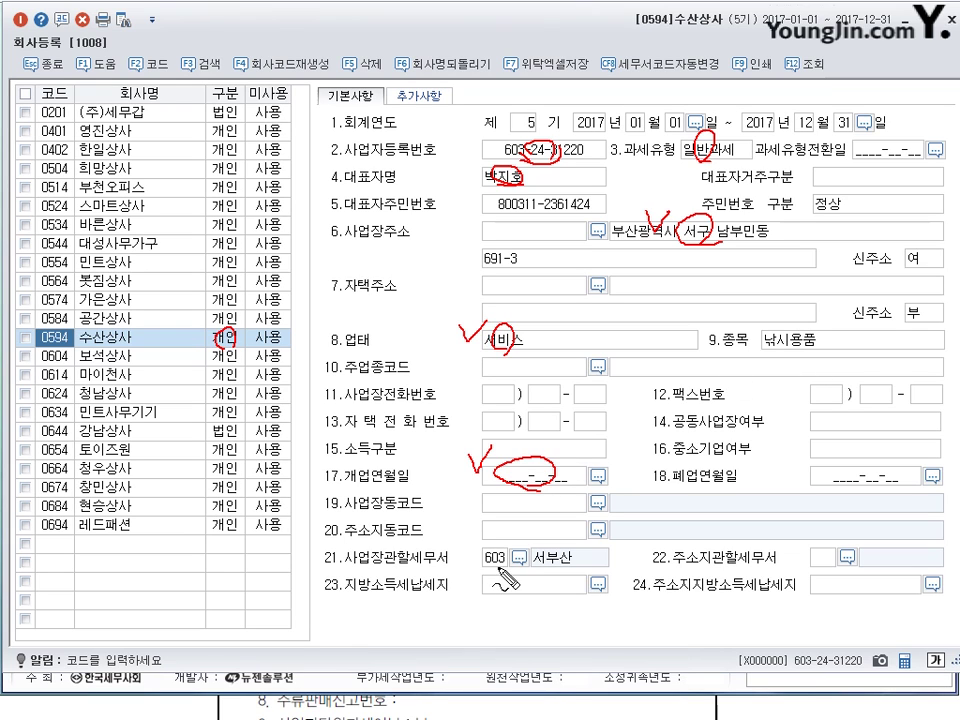
{"action": "mouse_move", "coordinate": [493, 543]}
{"action": "left_mouse_down"}
{"action": "mouse_move", "coordinate": [516, 556]}
{"action": "mouse_move", "coordinate": [493, 600]}
{"action": "left_mouse_up"}
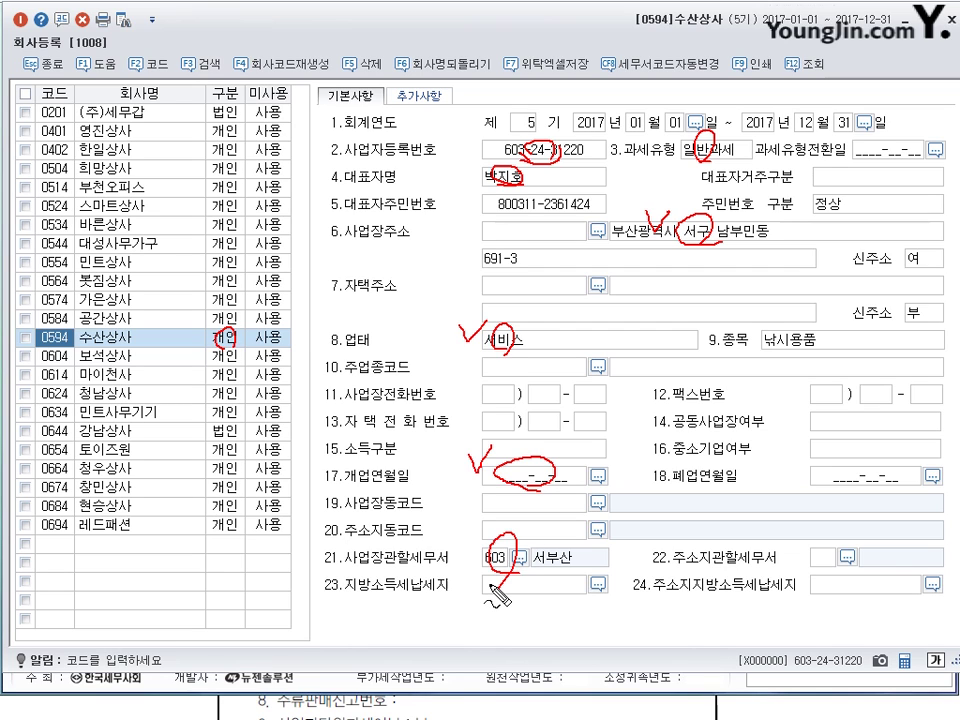
{"action": "key", "text": "Escape"}
- Enter opening date 2013-03-05 and replace the business address with the new street address
{"action": "left_click", "coordinate": [517, 476]}
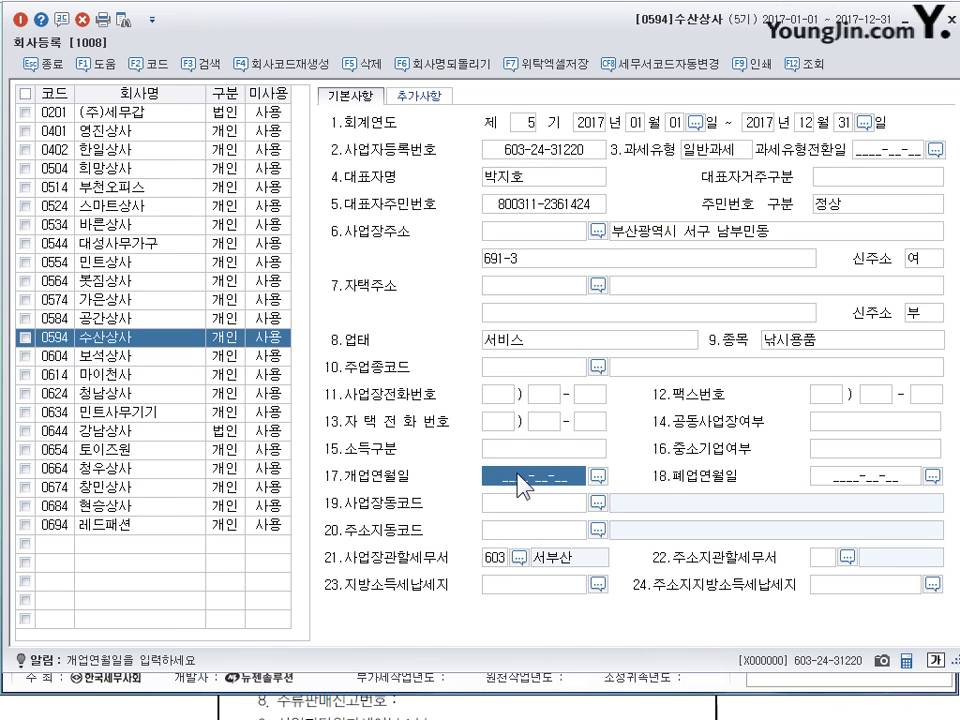
{"action": "type", "text": "2013-03-0"}
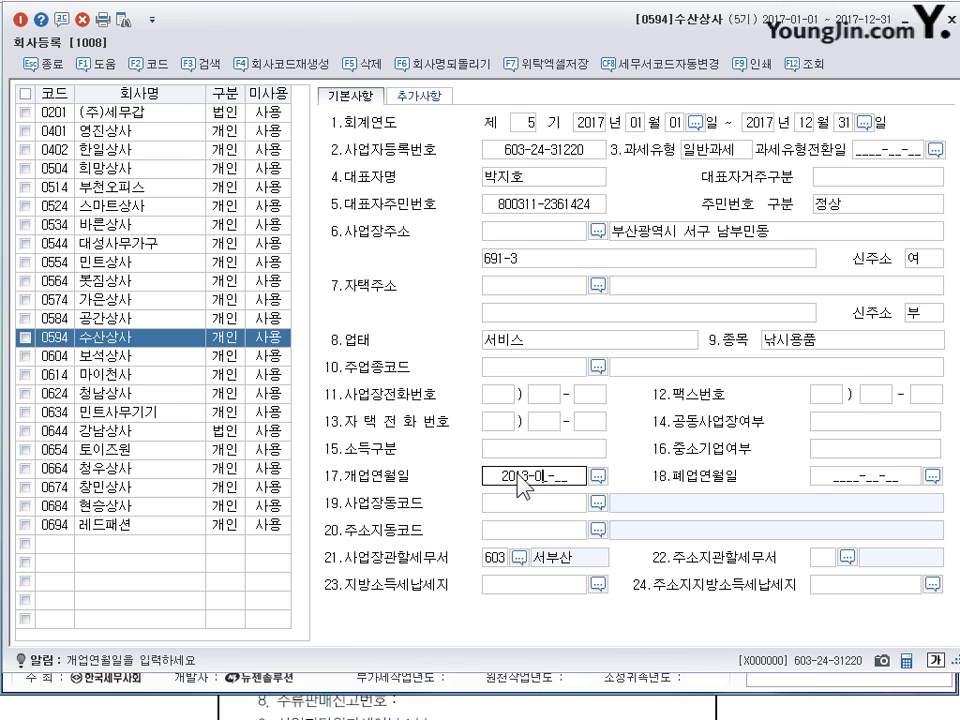
{"action": "type", "text": "5"}
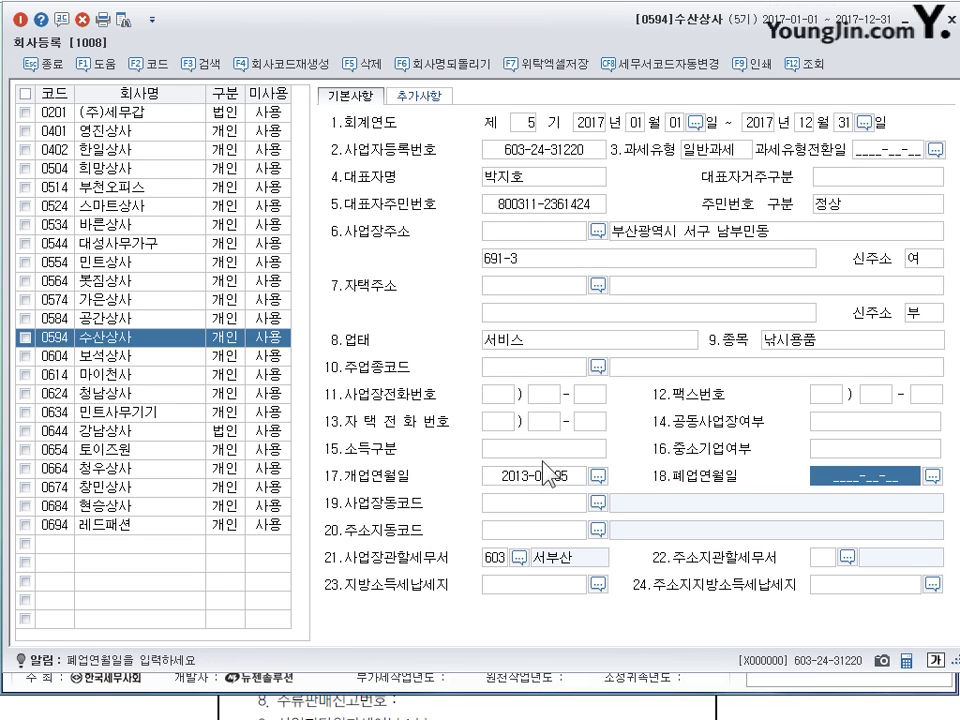
{"action": "left_click", "coordinate": [666, 236]}
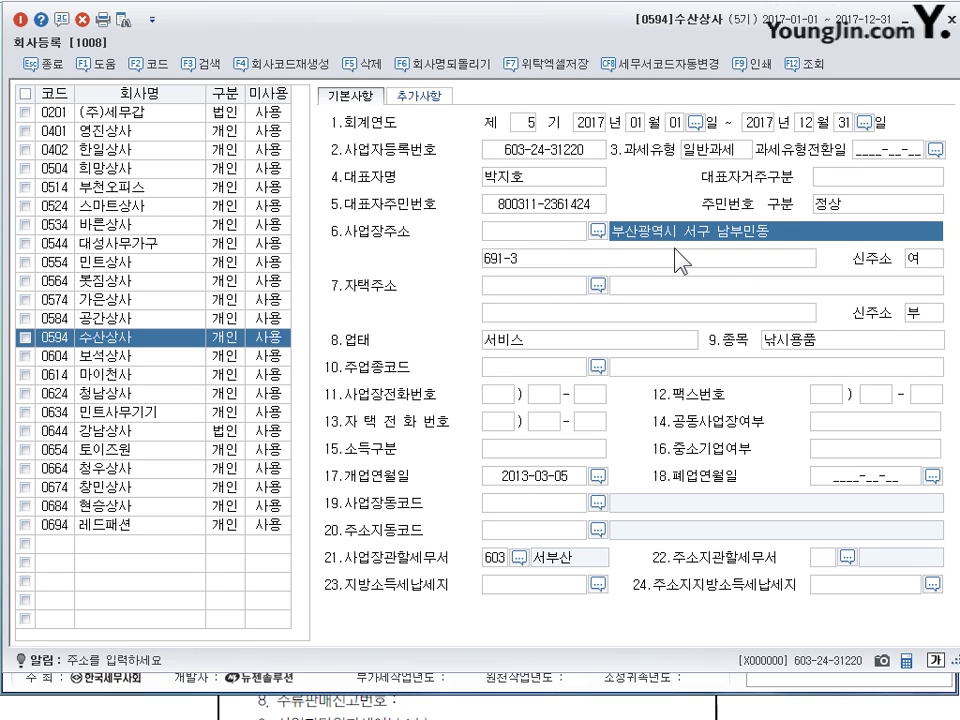
{"action": "key", "text": "End"}
{"action": "key", "text": "BackSpace"}
{"action": "key", "text": "BackSpace"}
{"action": "key", "text": "BackSpace"}
{"action": "key", "text": "BackSpace"}
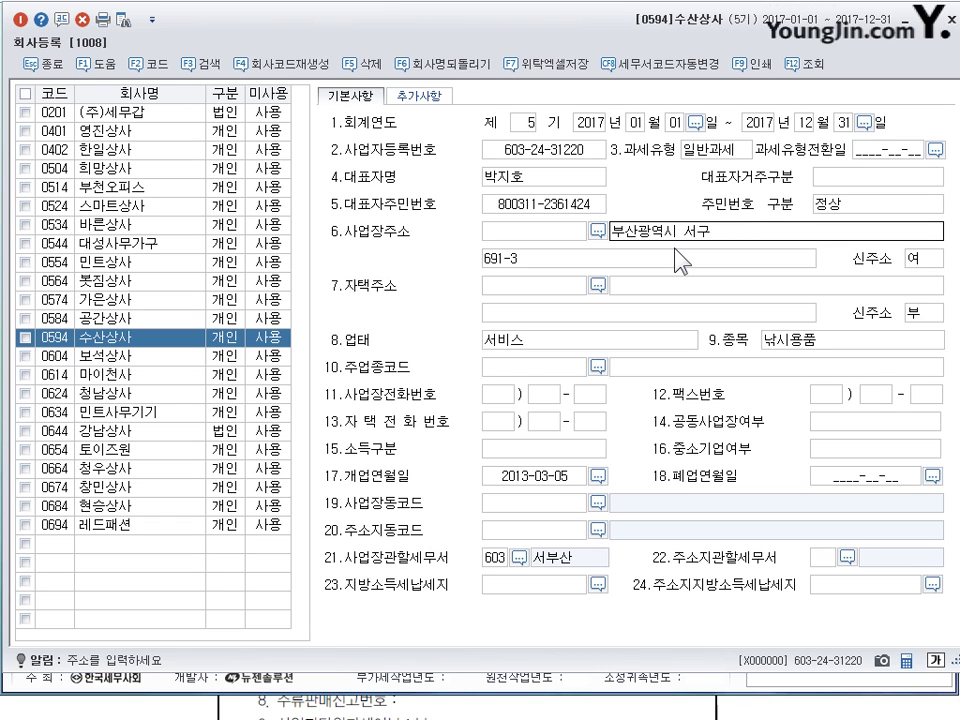
{"action": "type", "text": "충무대로"}
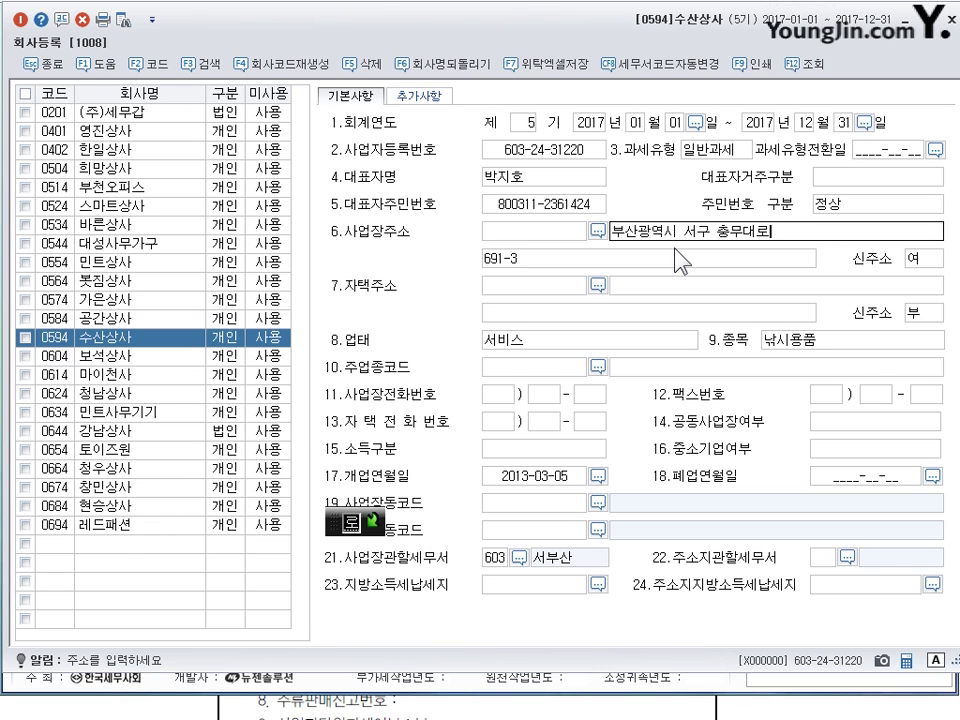
{"action": "type", "text": " 202"}
{"action": "key", "text": "Return"}
{"action": "key", "text": "Delete"}
{"action": "key", "text": "Return"}
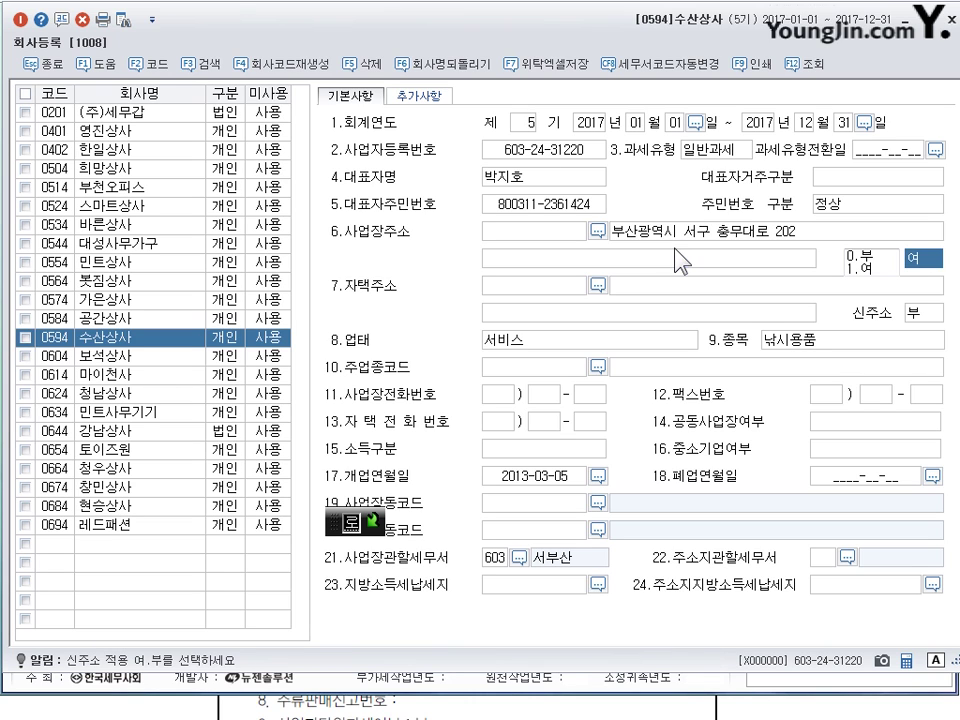
{"action": "left_click", "coordinate": [683, 238]}
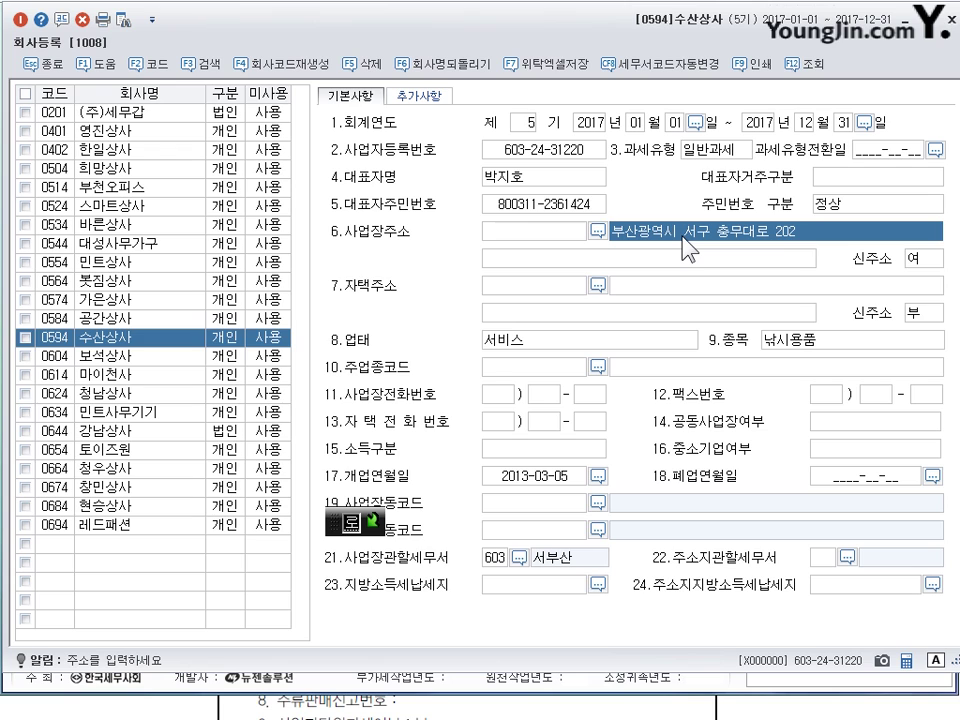
- Change 수산상사's business type from 서비스 to 도소매
{"action": "left_click", "coordinate": [541, 346]}
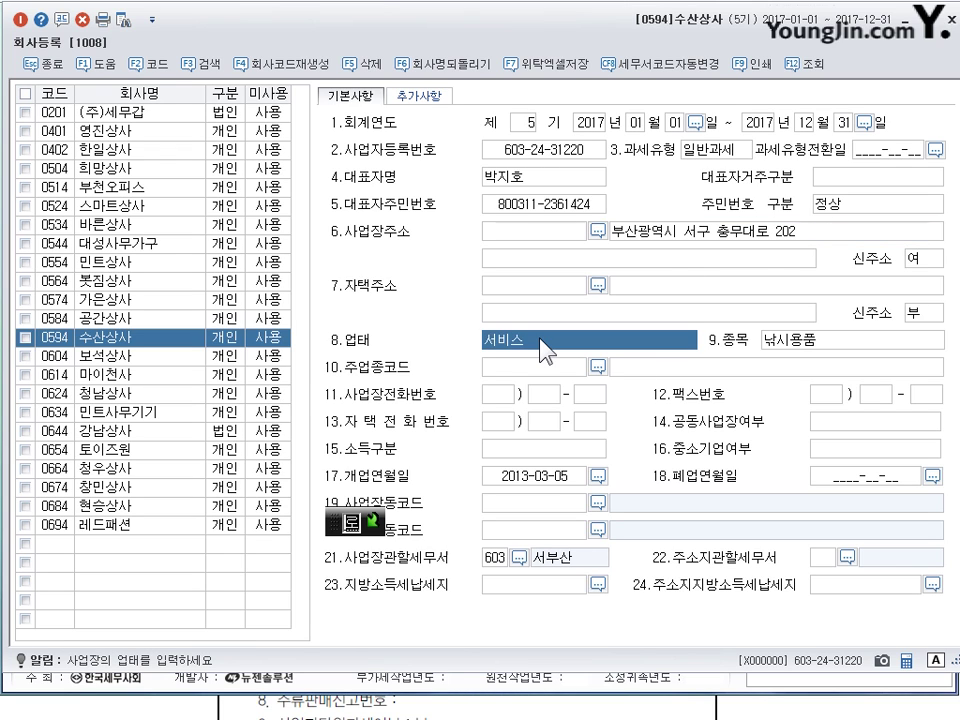
{"action": "type", "text": "도소매"}
{"action": "key", "text": "BackSpace"}
{"action": "key", "text": "BackSpace"}
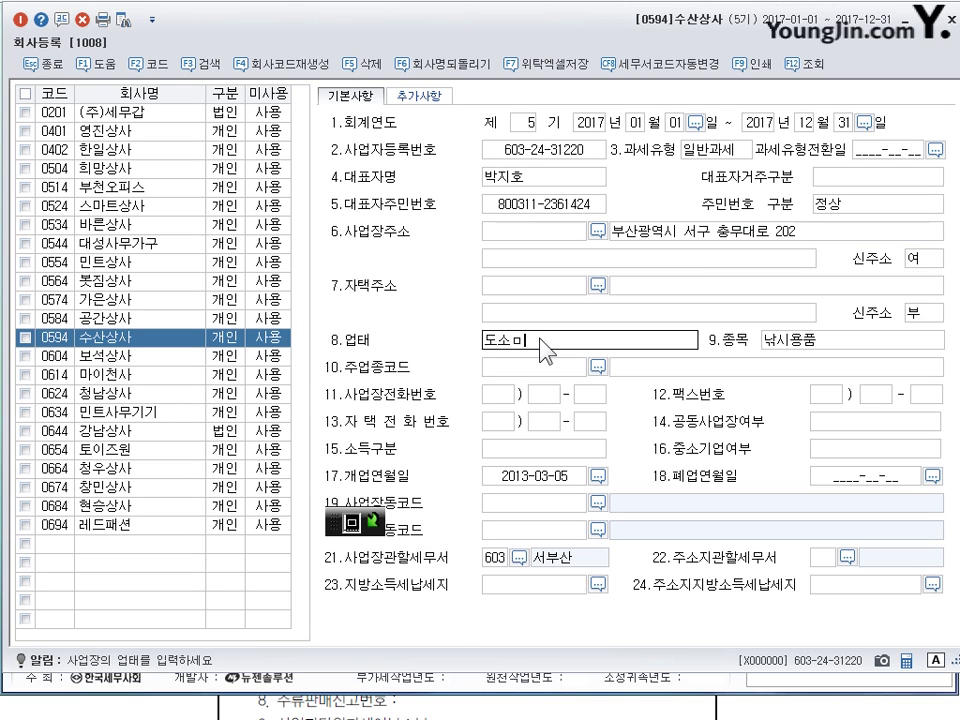
{"action": "type", "text": "매"}
{"action": "key", "text": "Return"}
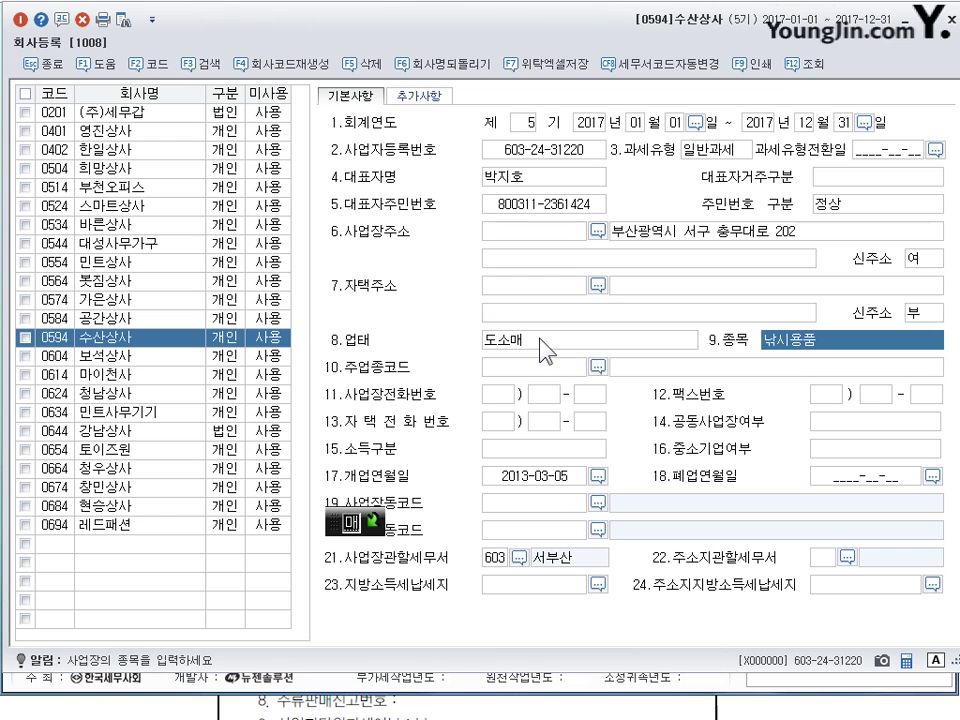
{"action": "left_click", "coordinate": [543, 350]}
{"action": "key", "text": "Escape"}
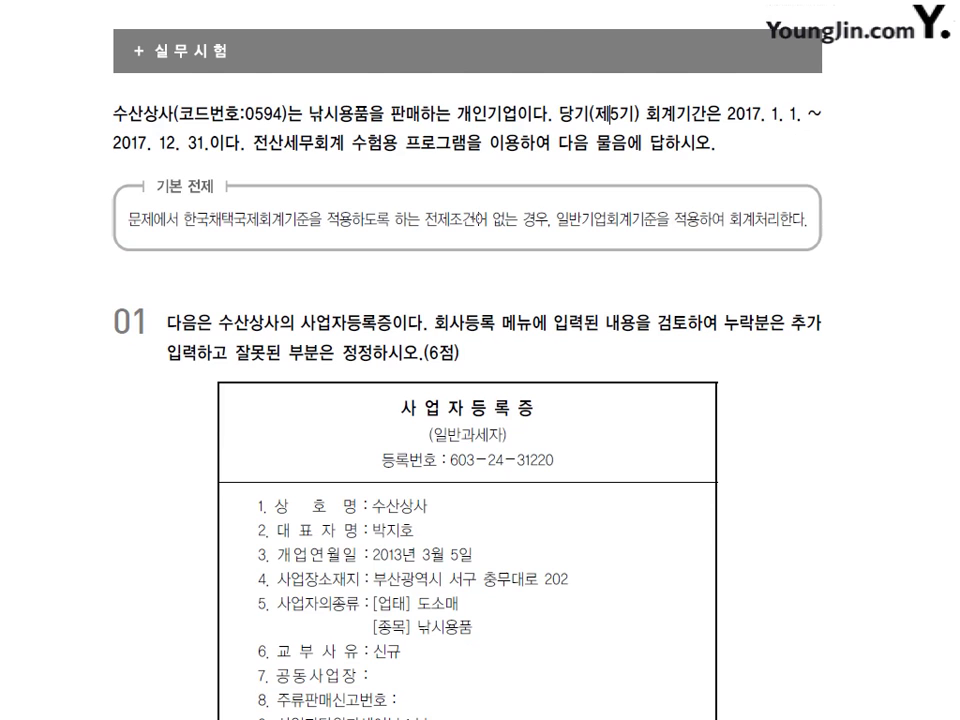
{"action": "scroll", "coordinate": [450, 317], "scroll_direction": "down", "scroll_amount": 10}
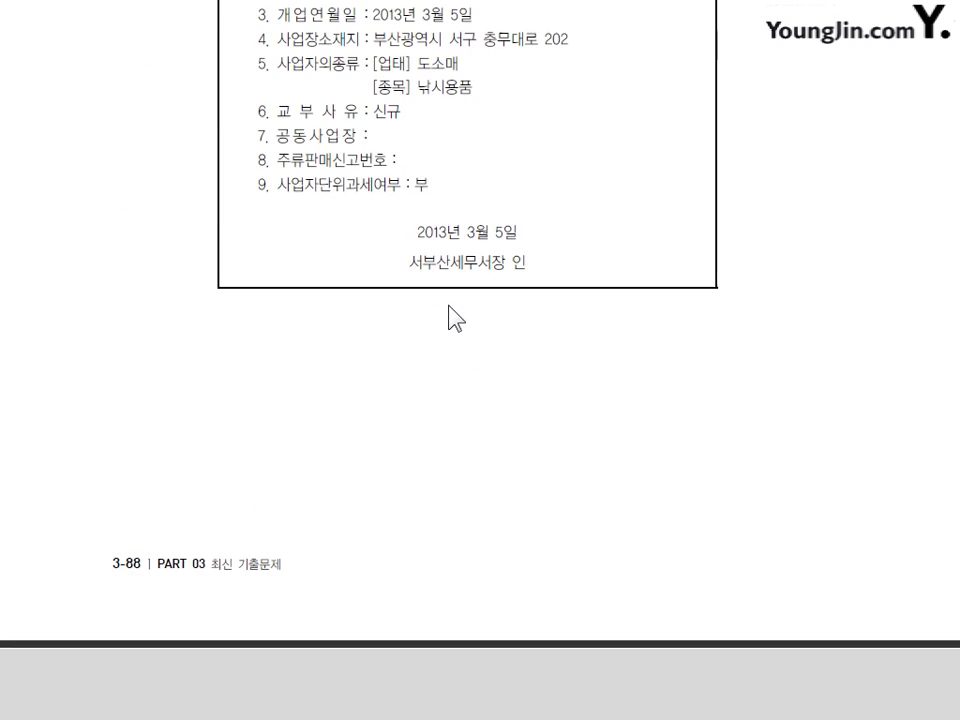
{"action": "scroll", "coordinate": [443, 303], "scroll_direction": "down", "scroll_amount": 3}
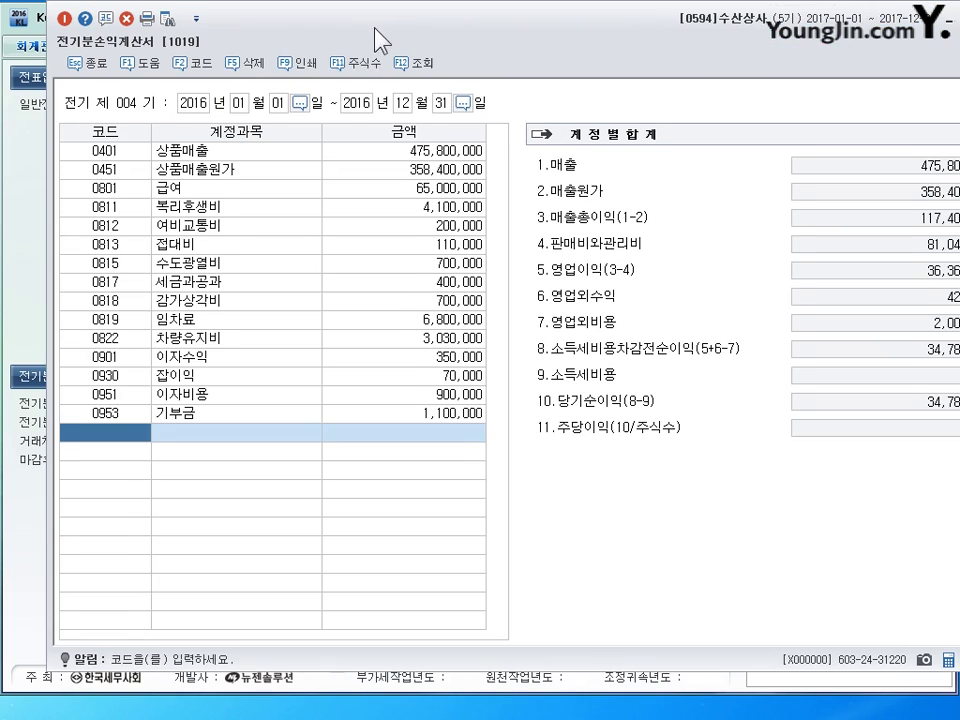
- Check the cost of goods sold and correct account 0813 from 110,000 to 1,100,000
{"action": "left_click_drag", "start_coordinate": [375, 36], "coordinate": [331, 34]}
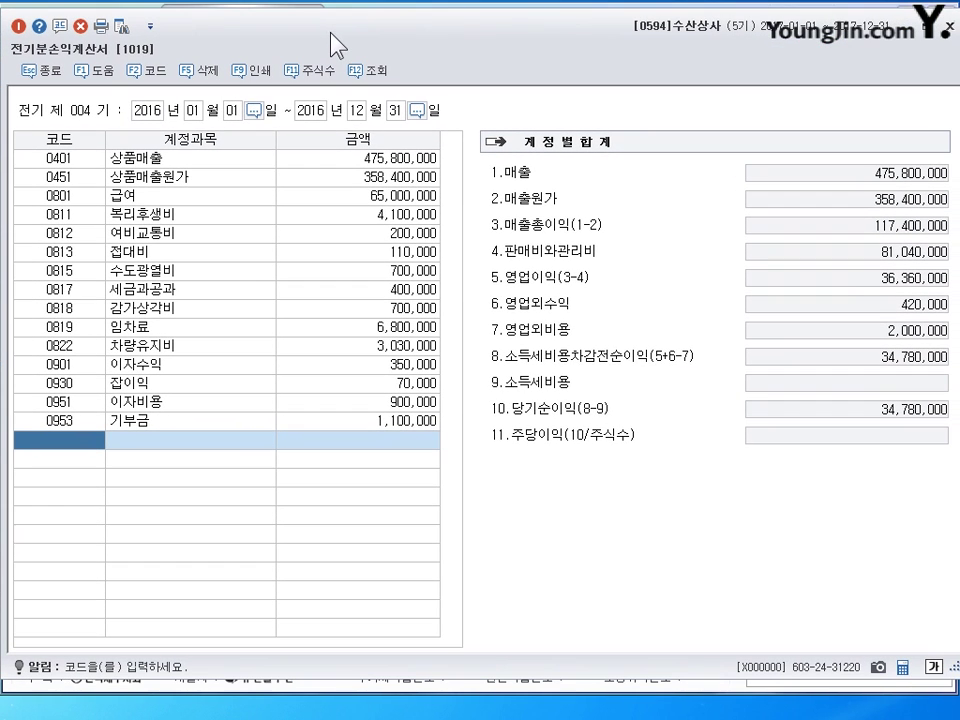
{"action": "left_click", "coordinate": [389, 190]}
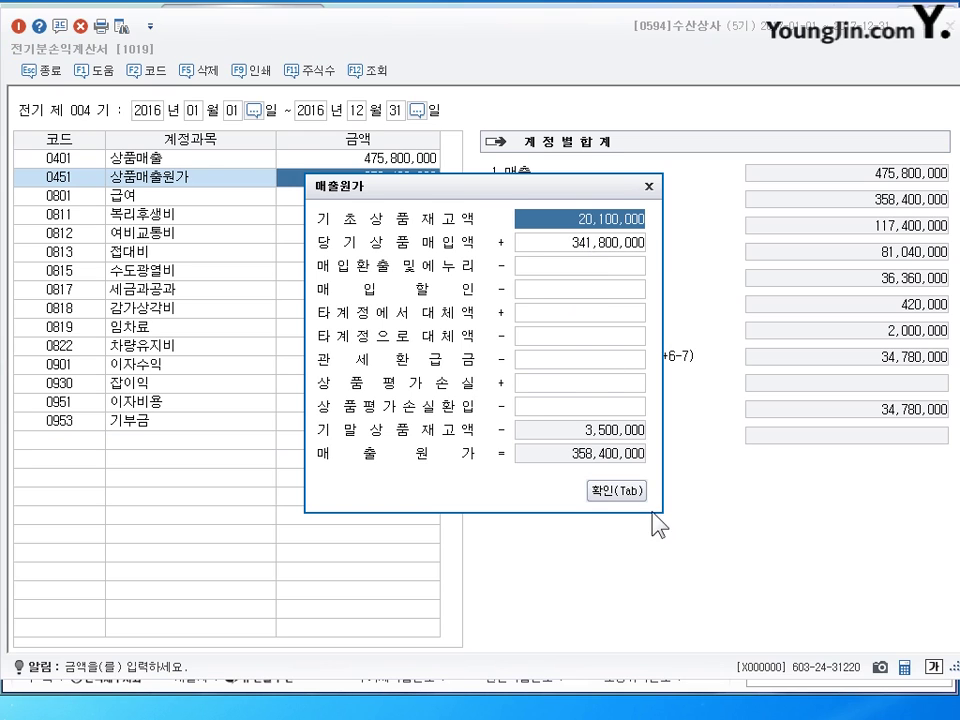
{"action": "left_click", "coordinate": [616, 491]}
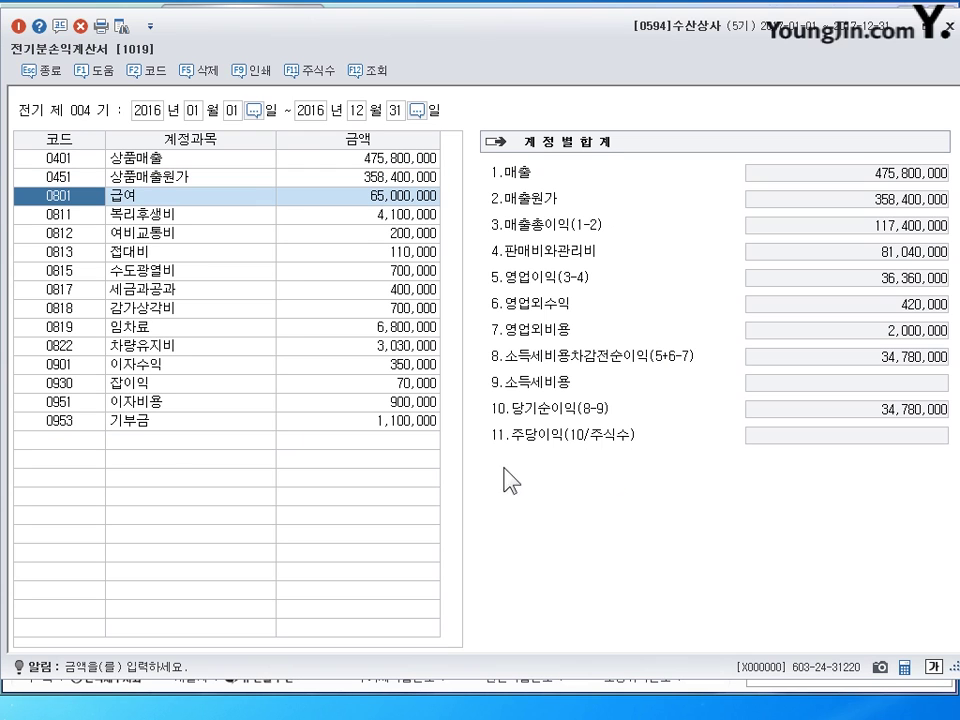
{"action": "left_click", "coordinate": [389, 199]}
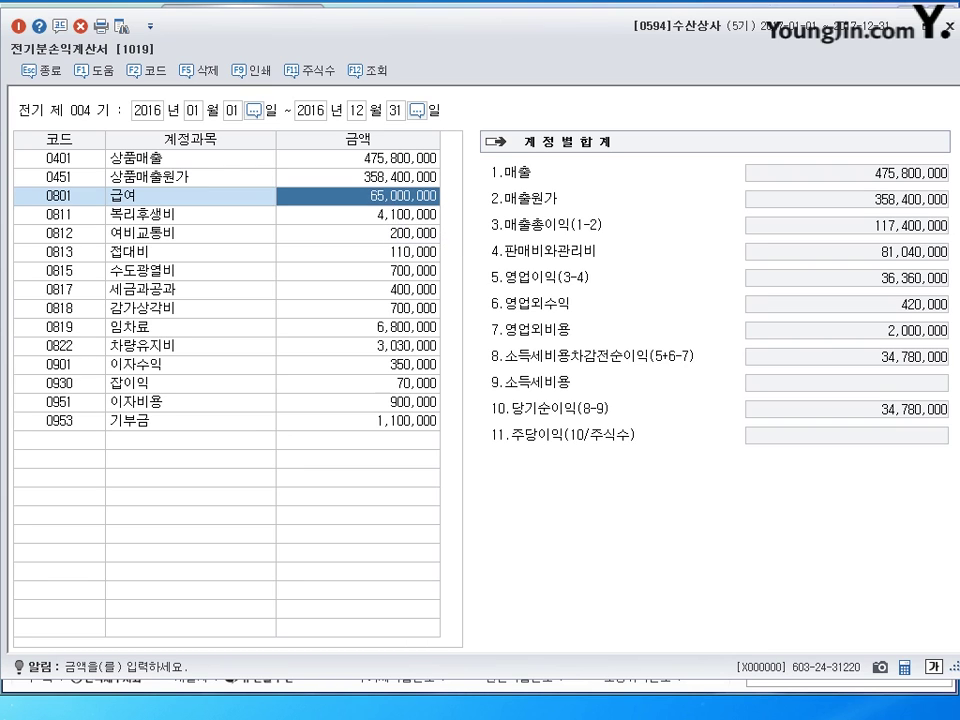
{"action": "left_click", "coordinate": [389, 214]}
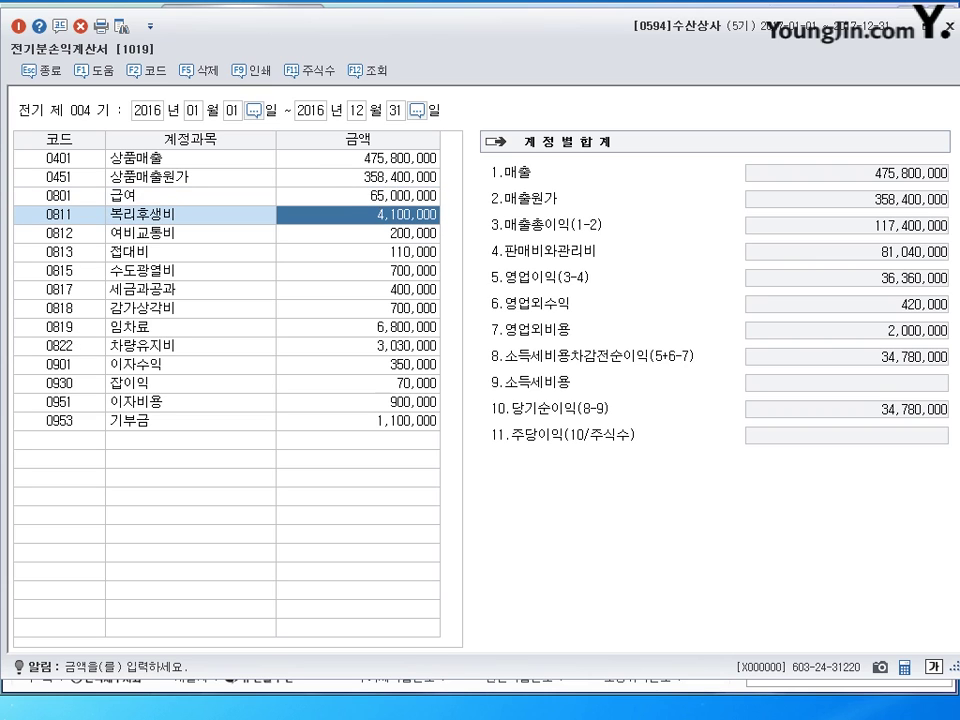
{"action": "left_click", "coordinate": [389, 233]}
{"action": "left_click", "coordinate": [389, 252]}
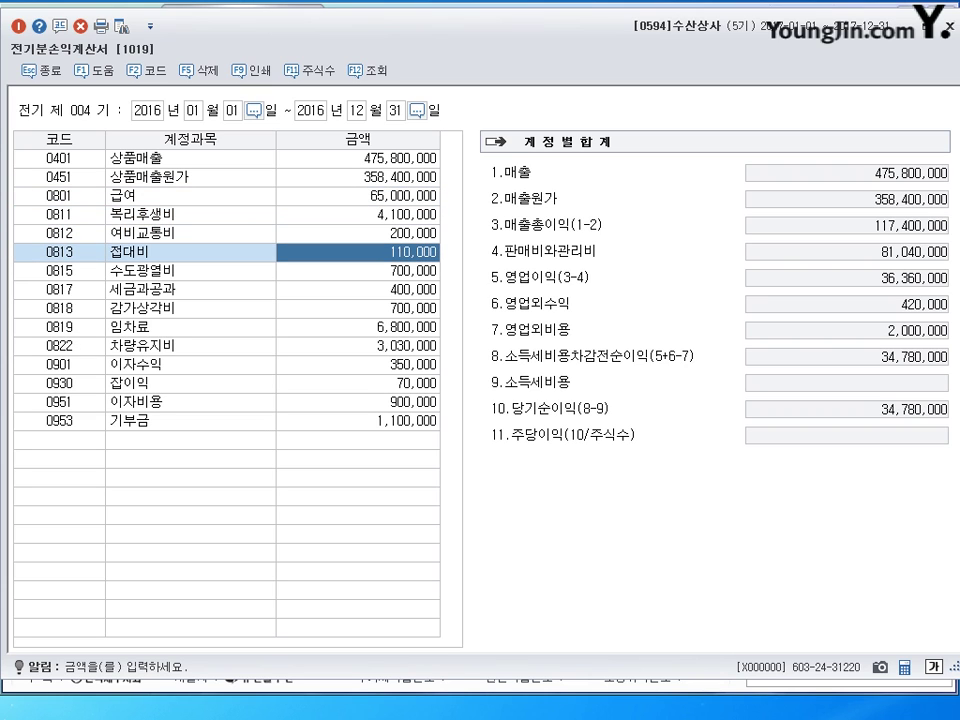
{"action": "type", "text": "1100000"}
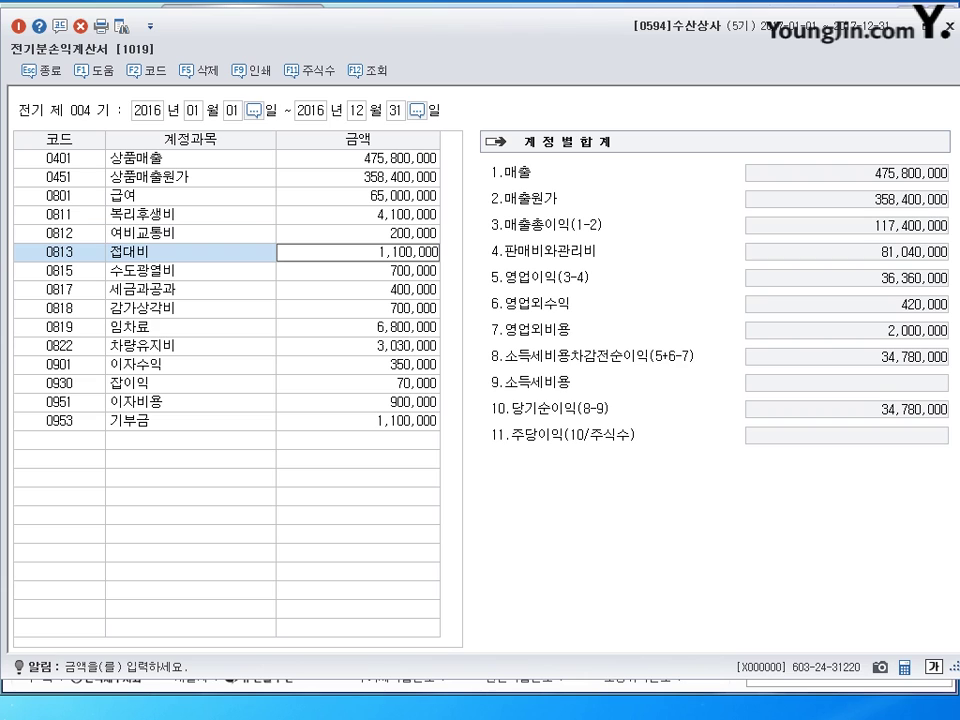
{"action": "key", "text": "Return"}
{"action": "key", "text": "Down"}
{"action": "key", "text": "Down"}
{"action": "key", "text": "Down"}
{"action": "key", "text": "Down"}
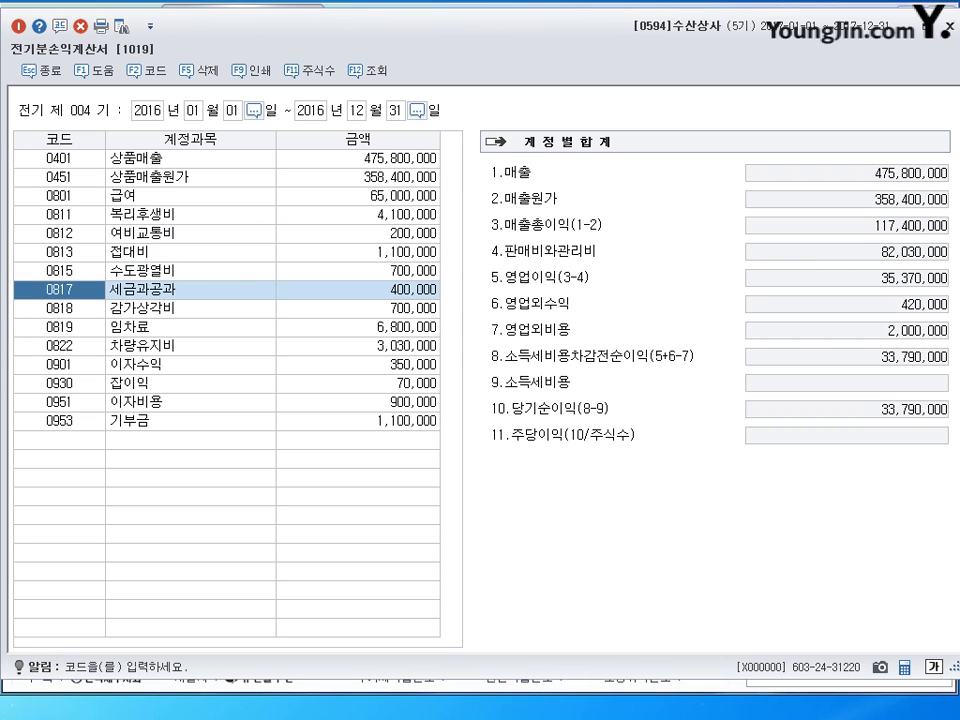
{"action": "key", "text": "Down"}
{"action": "key", "text": "Down"}
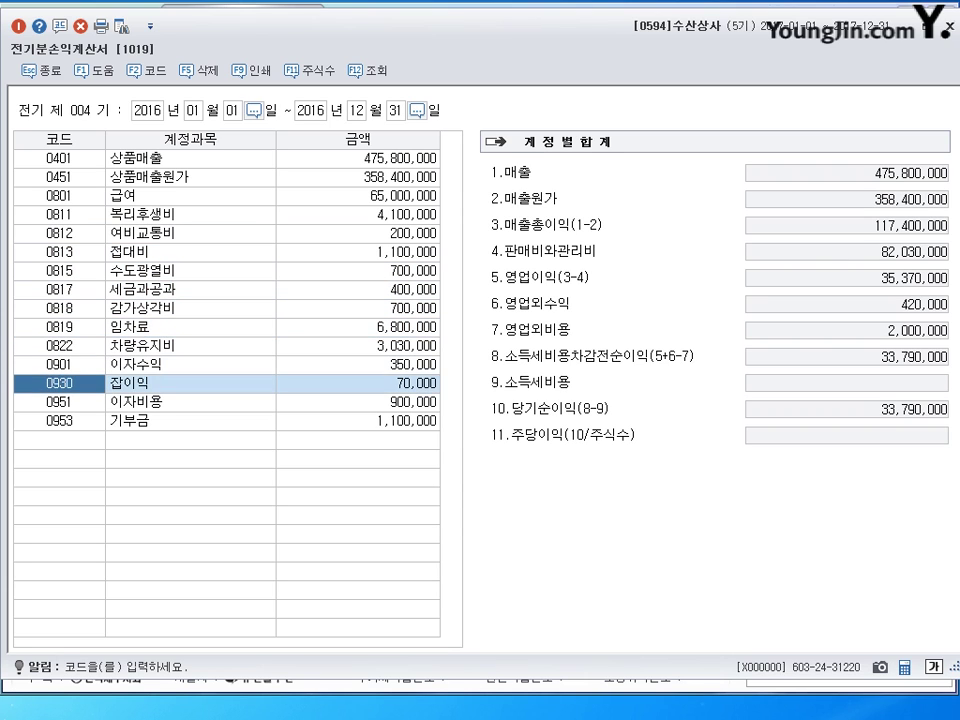
{"action": "key", "text": "Up"}
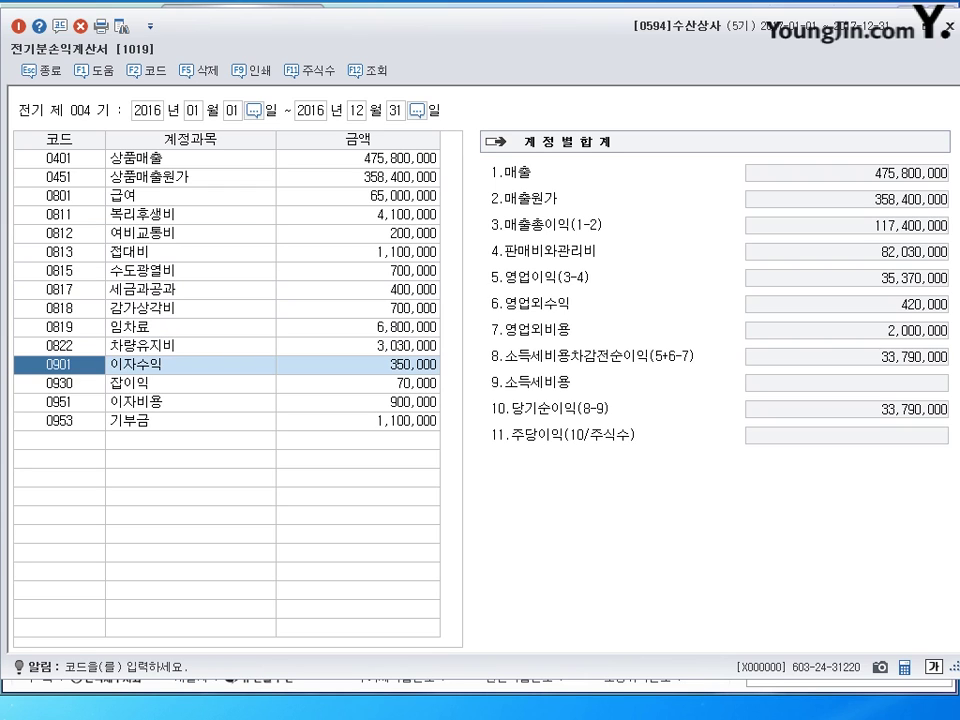
- Set 잡이익 to 50,000 and 기부금 to 1,200,000, then close the statement
{"action": "left_click", "coordinate": [357, 383]}
{"action": "type", "text": "50000"}
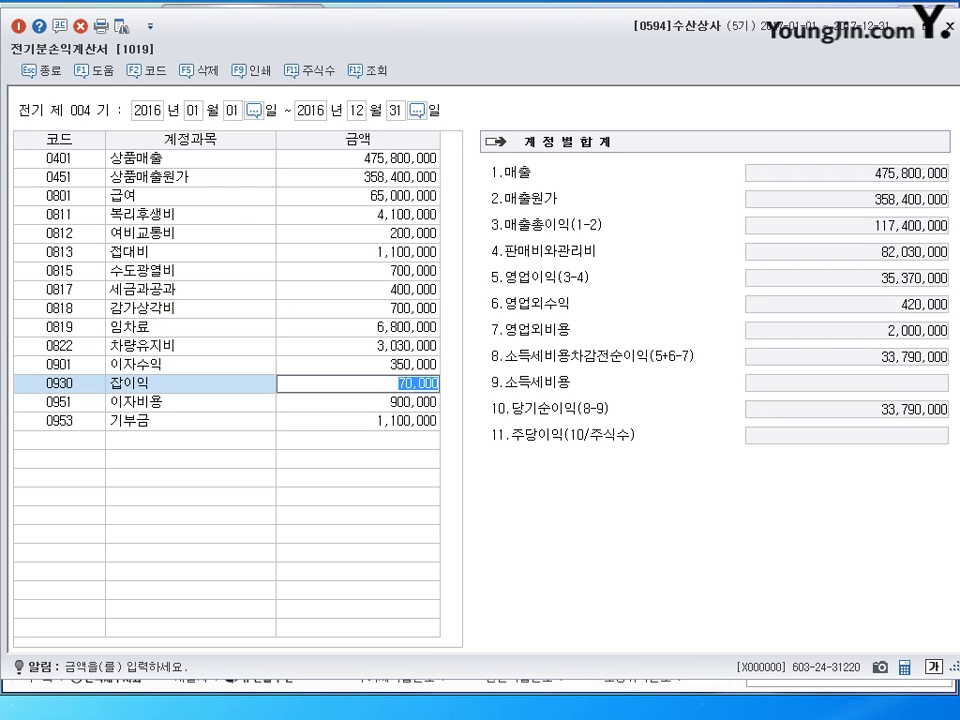
{"action": "key", "text": "Return"}
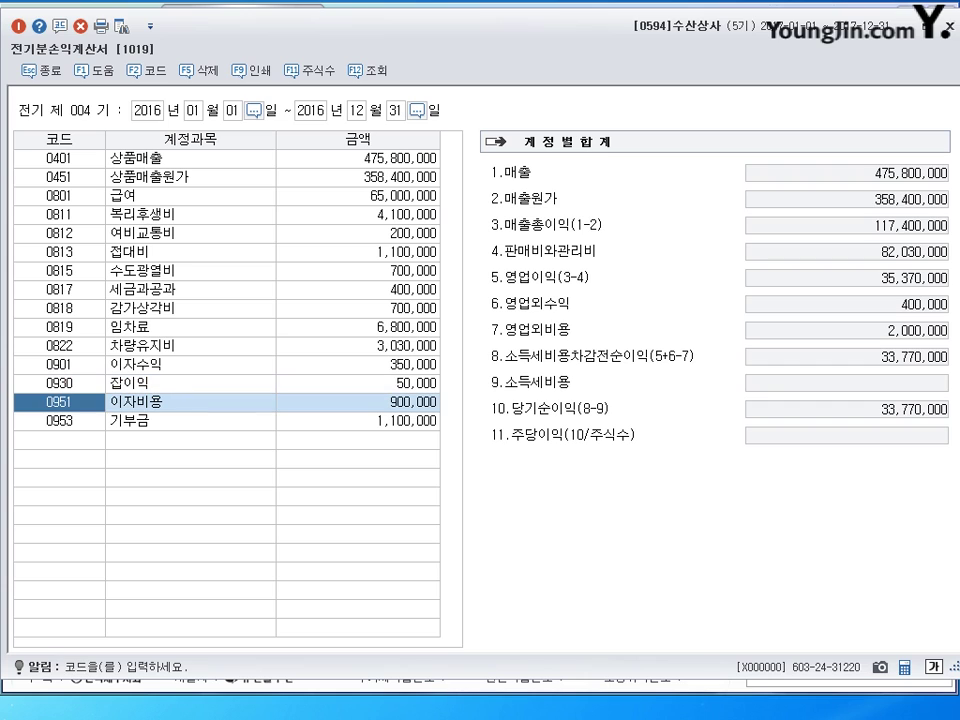
{"action": "left_click", "coordinate": [357, 421]}
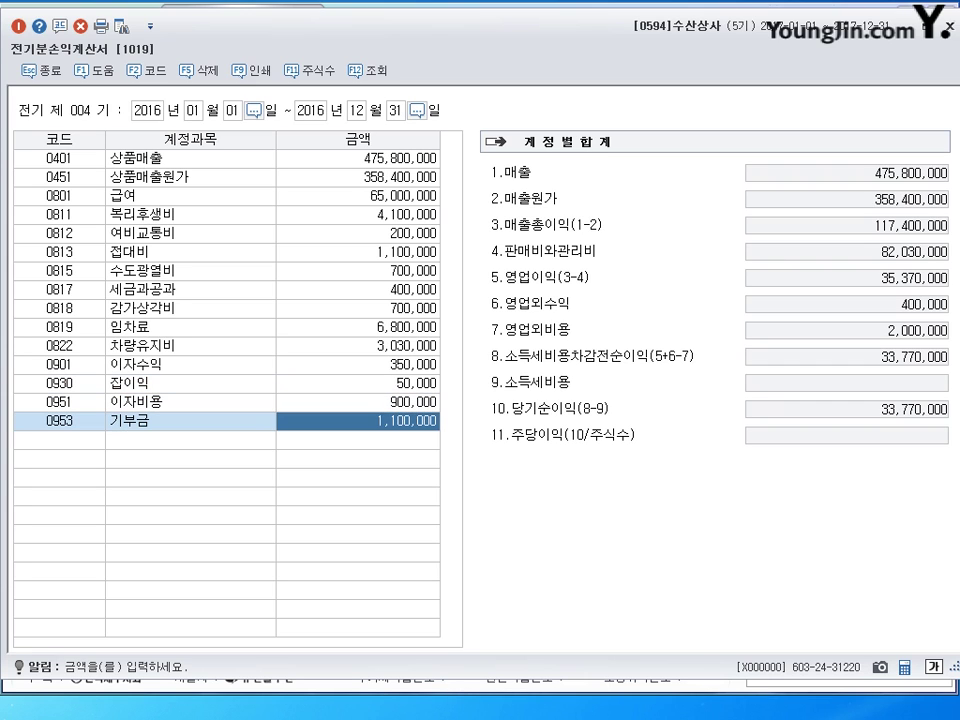
{"action": "type", "text": "1200000"}
{"action": "key", "text": "Return"}
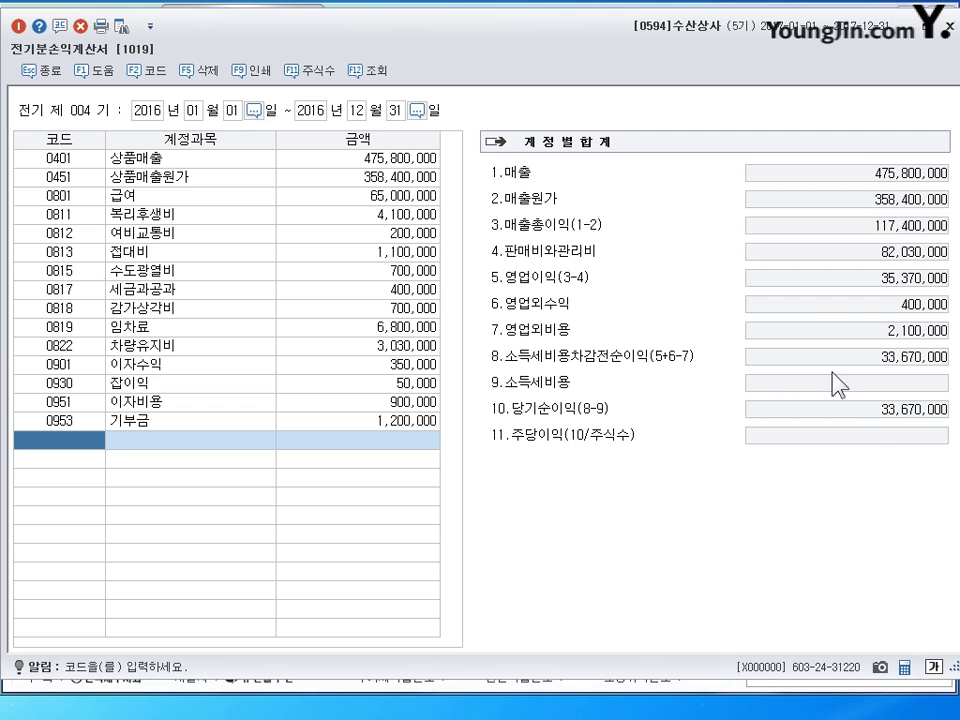
{"action": "key", "text": "Escape"}
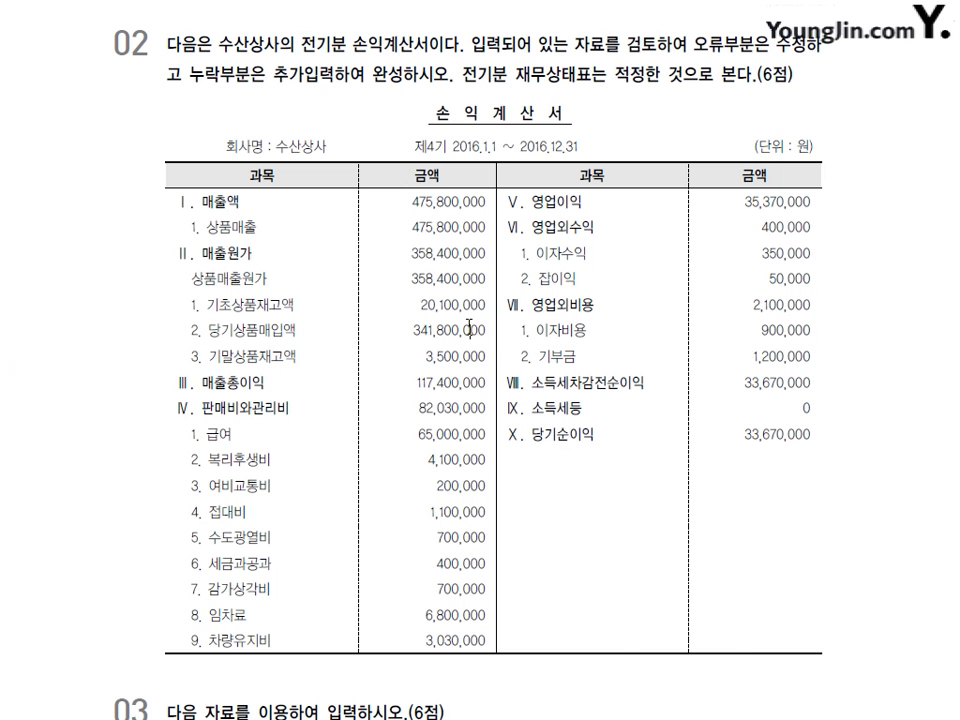
- Mark up the textbook's client instructions, then open 기초정보등록 > 거래처등록
{"action": "scroll", "coordinate": [384, 292], "scroll_direction": "down", "scroll_amount": 5}
{"action": "scroll", "coordinate": [375, 277], "scroll_direction": "down", "scroll_amount": 1}
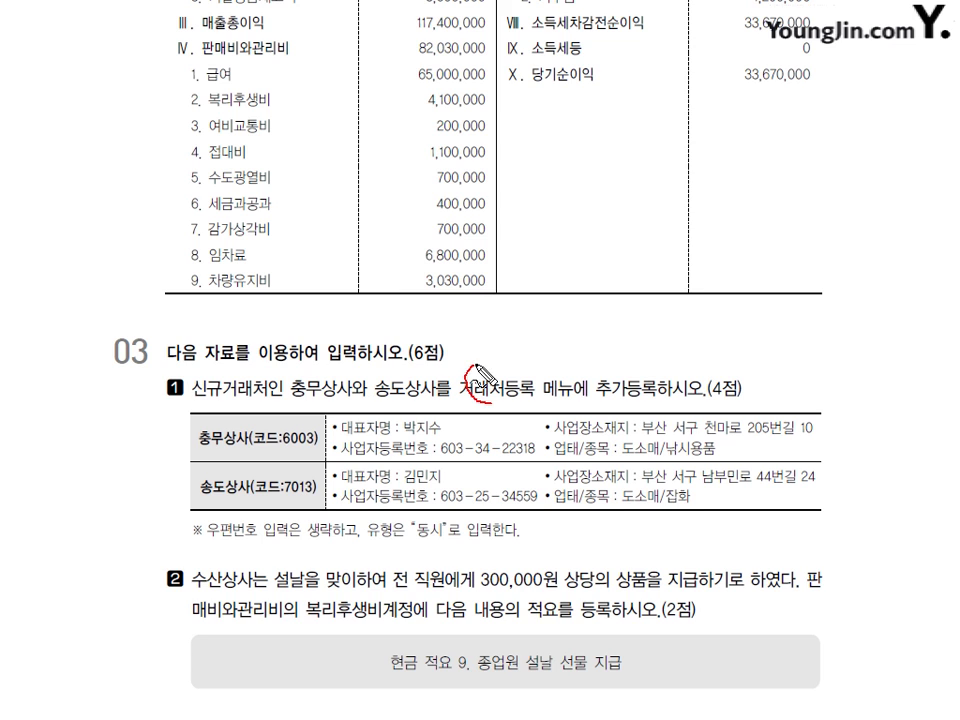
{"action": "left_click_drag", "start_coordinate": [476, 370], "coordinate": [500, 402]}
{"action": "left_click_drag", "start_coordinate": [181, 428], "coordinate": [195, 424]}
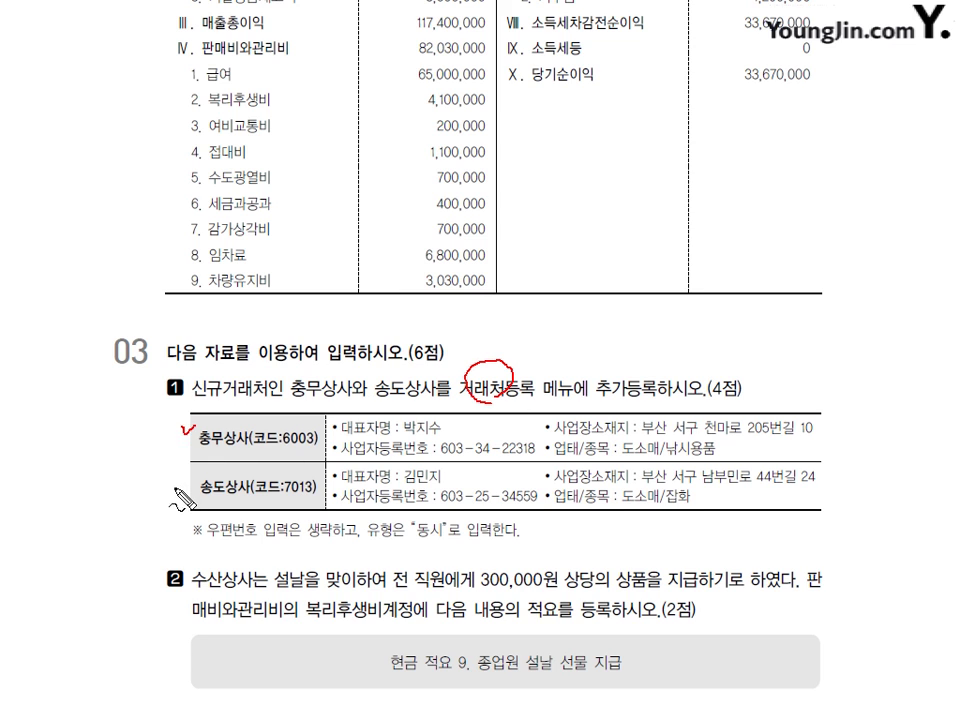
{"action": "left_click_drag", "start_coordinate": [175, 488], "coordinate": [190, 485]}
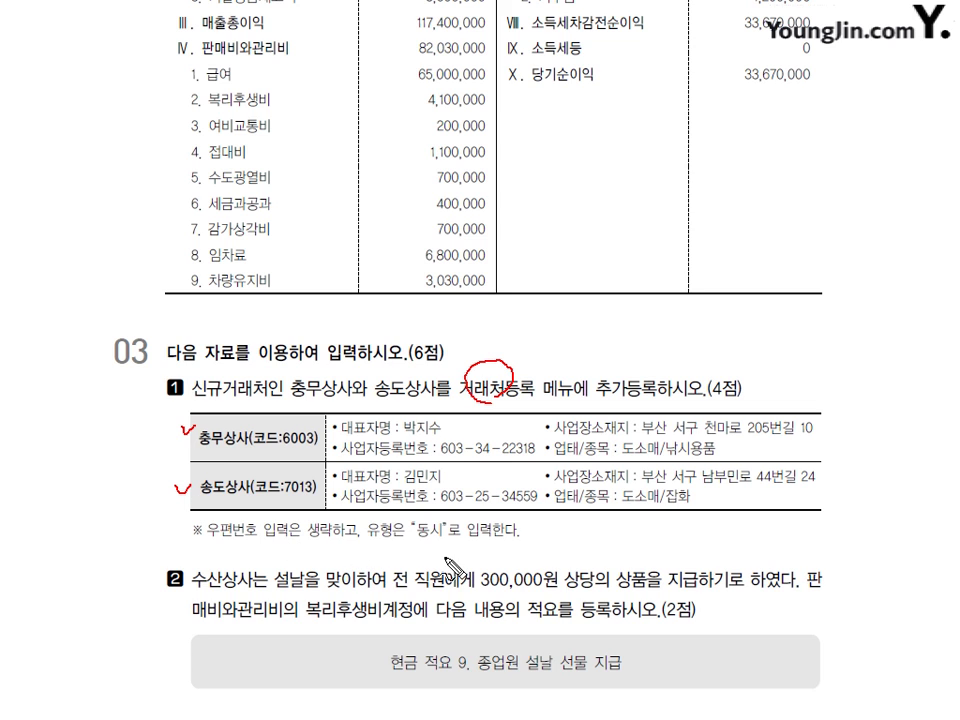
{"action": "left_click_drag", "start_coordinate": [424, 547], "coordinate": [440, 538]}
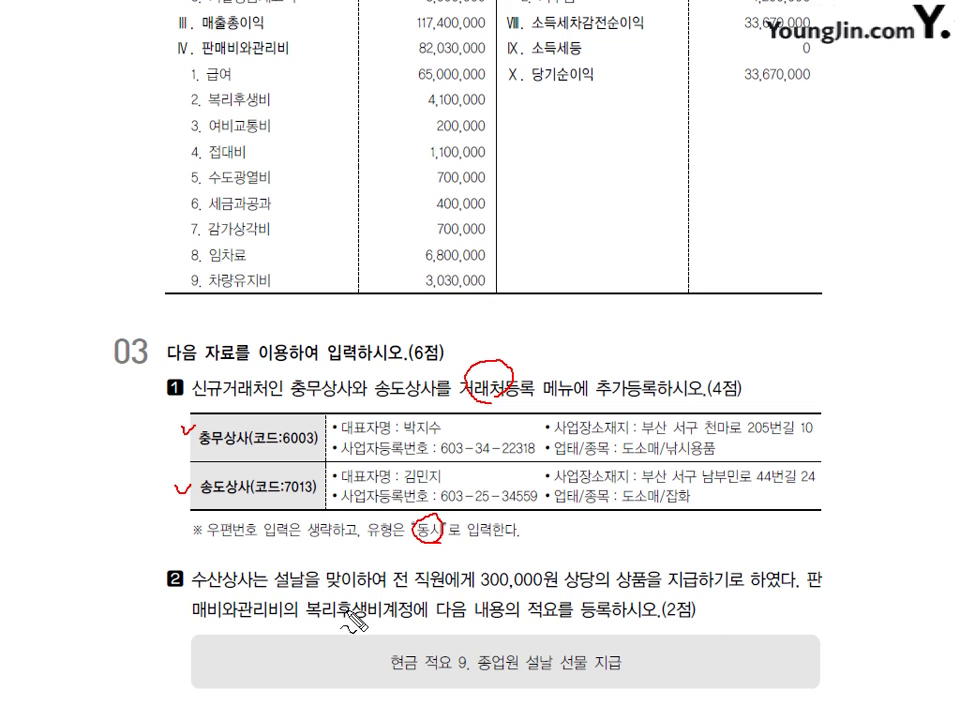
{"action": "mouse_move", "coordinate": [190, 628]}
{"action": "left_mouse_down"}
{"action": "mouse_move", "coordinate": [292, 626]}
{"action": "mouse_move", "coordinate": [345, 598]}
{"action": "mouse_move", "coordinate": [365, 625]}
{"action": "left_mouse_up"}
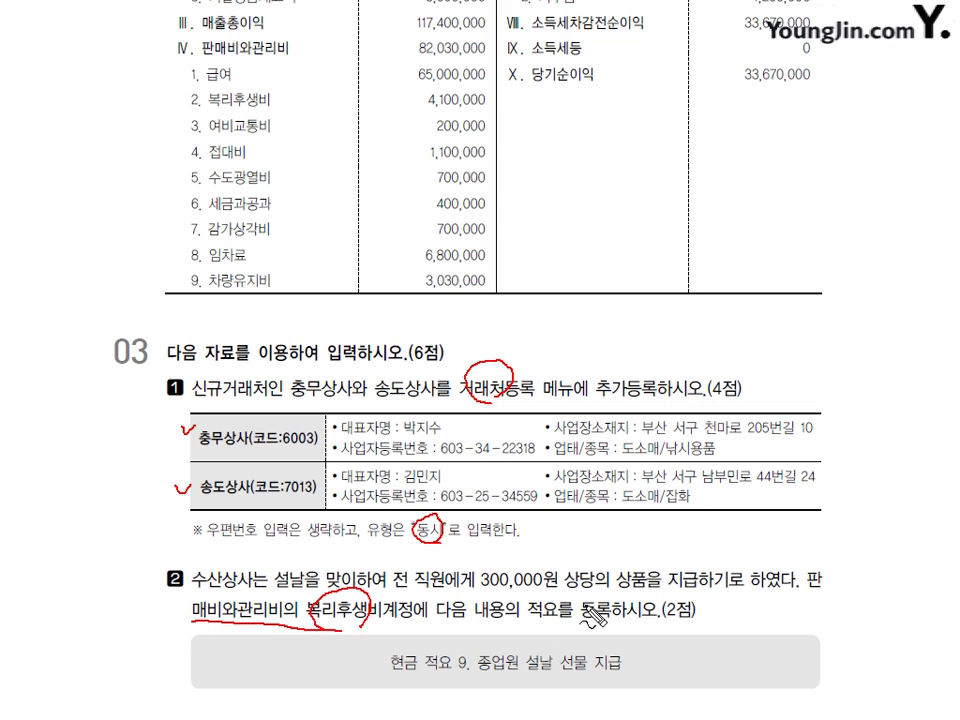
{"action": "left_click_drag", "start_coordinate": [806, 591], "coordinate": [820, 590]}
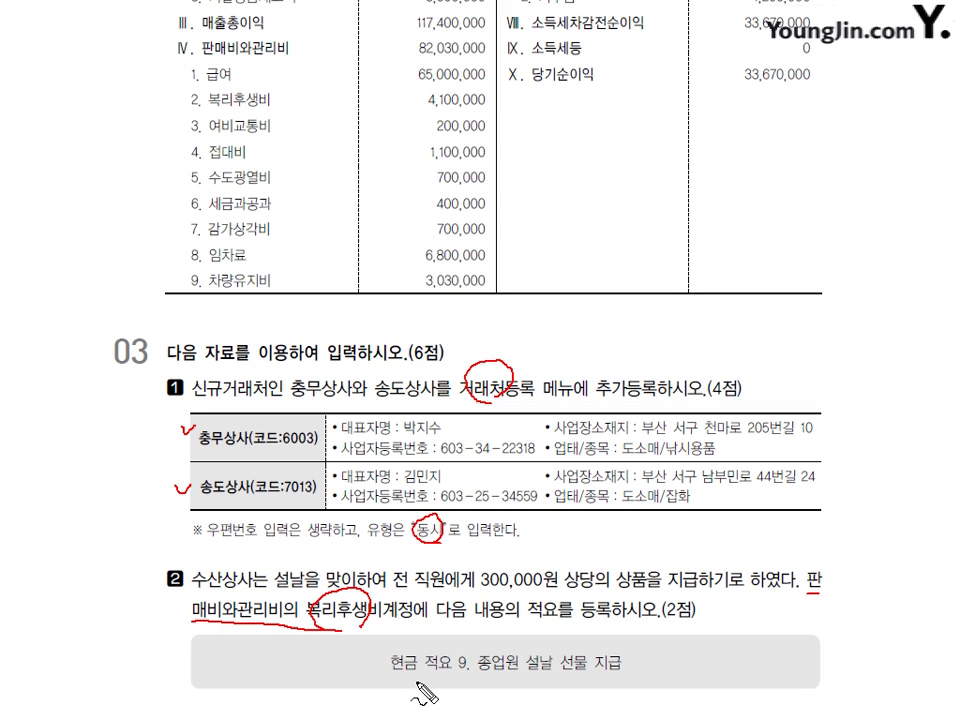
{"action": "left_click_drag", "start_coordinate": [398, 684], "coordinate": [470, 652]}
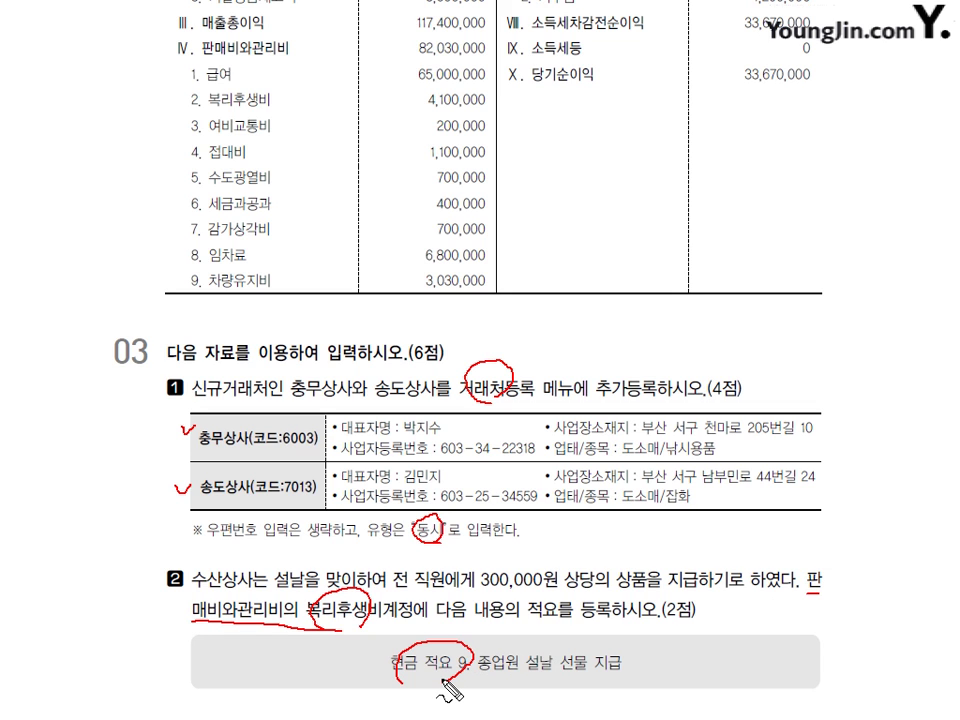
{"action": "key", "text": "Escape"}
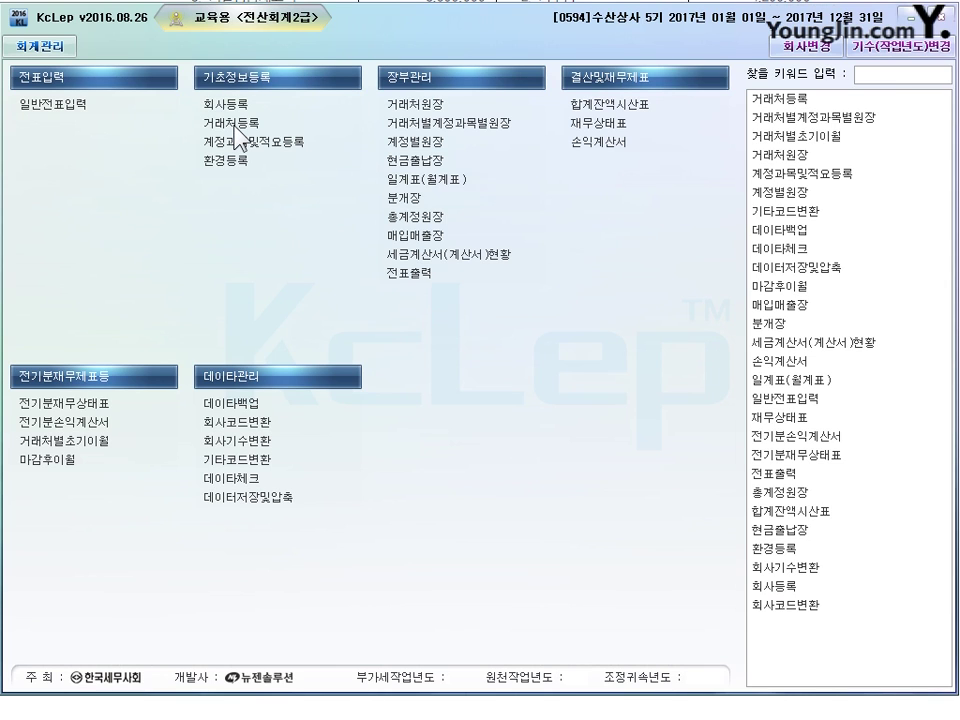
{"action": "left_click", "coordinate": [300, 133]}
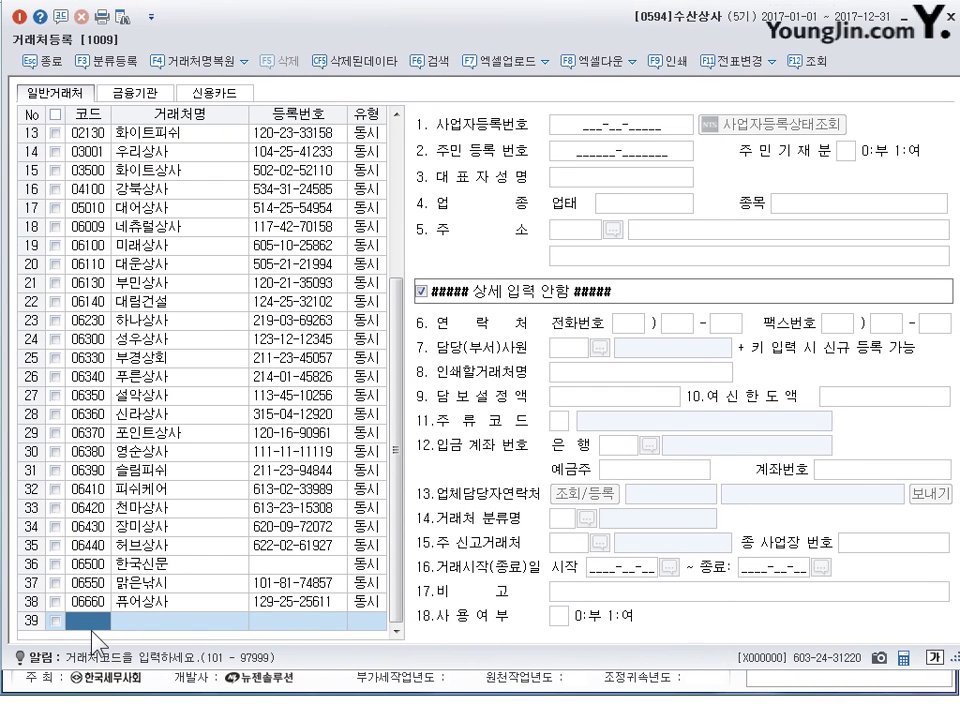
- Create client 06003 충무상사 and enter its business registration number and representative's name
{"action": "type", "text": "06003"}
{"action": "key", "text": "Return"}
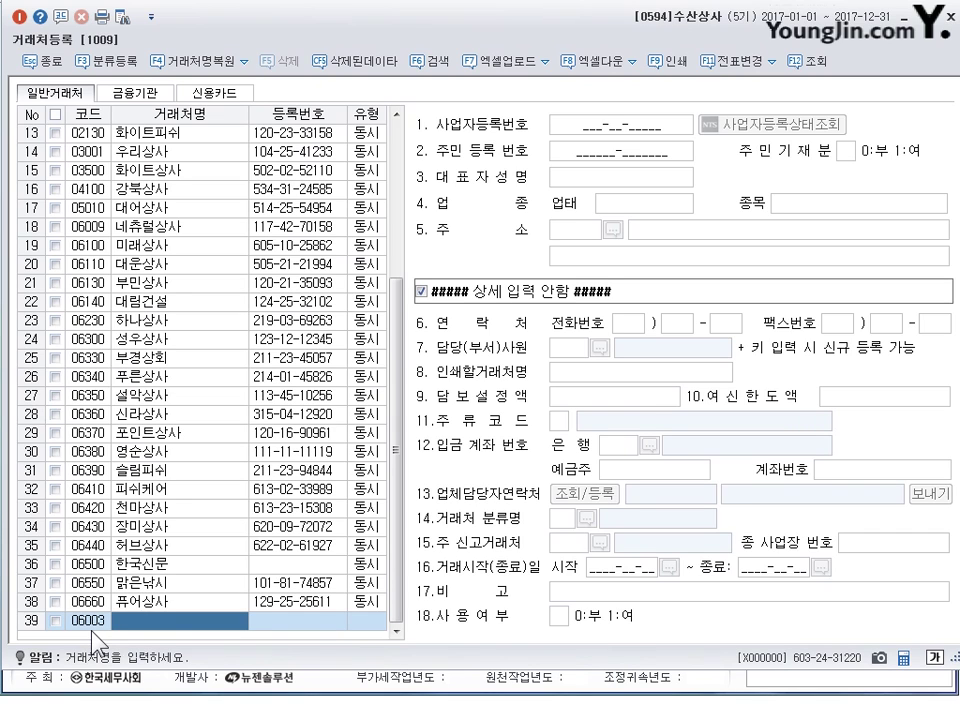
{"action": "type", "text": "충무상사"}
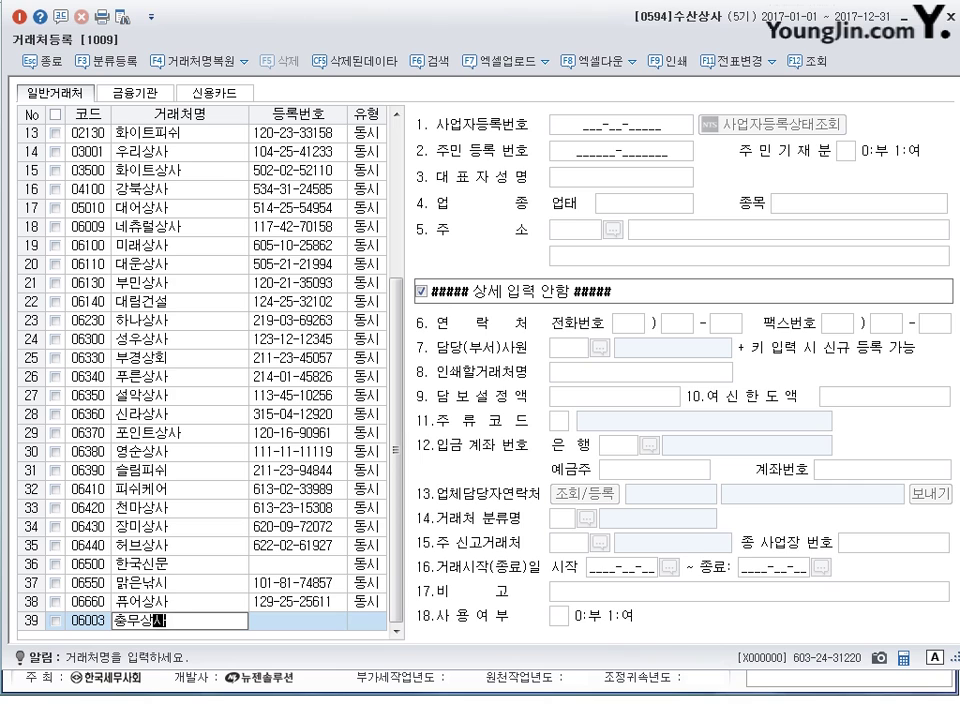
{"action": "key", "text": "Return"}
{"action": "key", "text": "Return"}
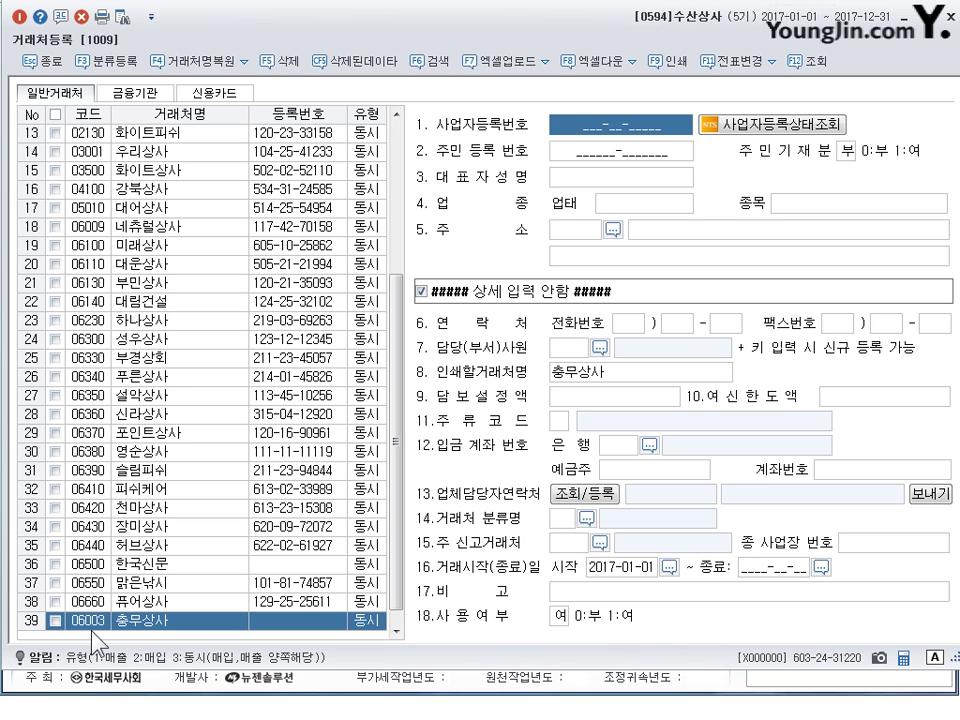
{"action": "type", "text": "603"}
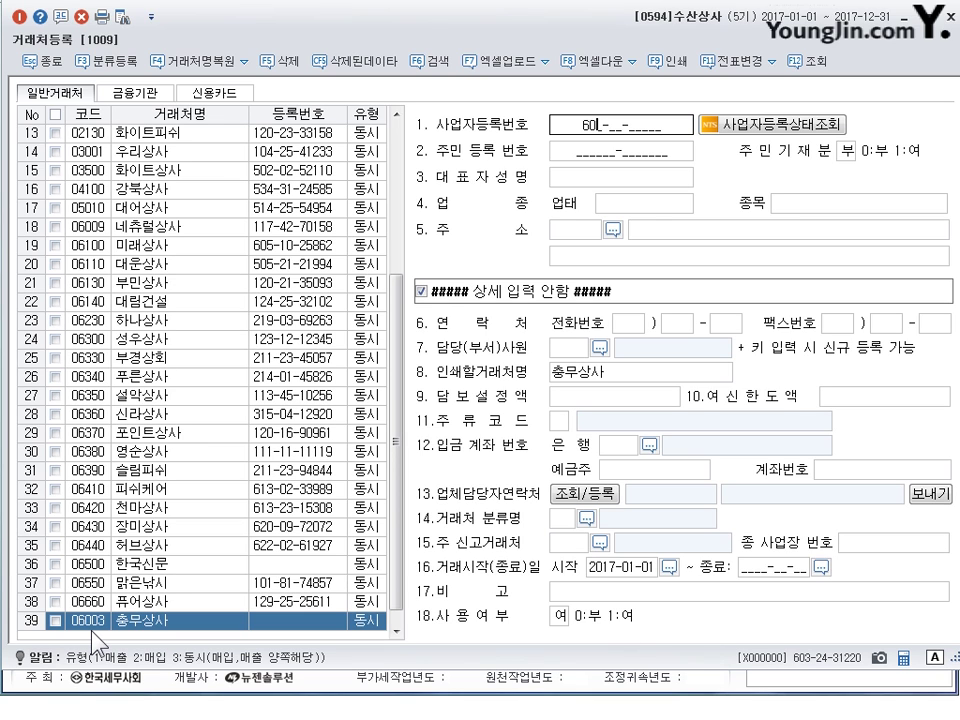
{"action": "type", "text": "3422318"}
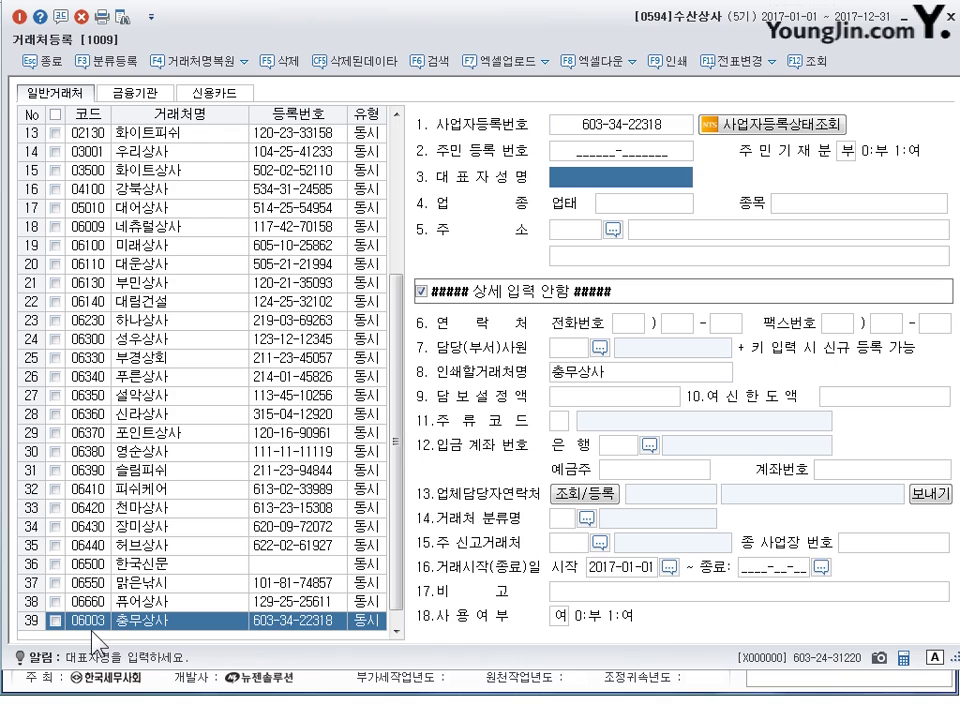
{"action": "type", "text": "박지수"}
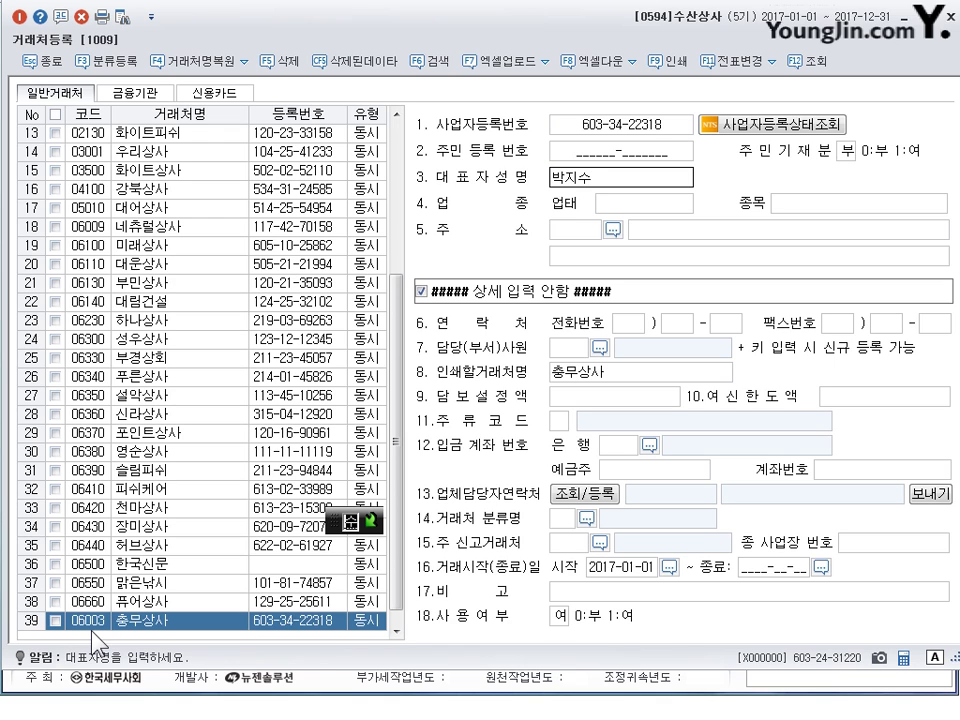
{"action": "key", "text": "Return"}
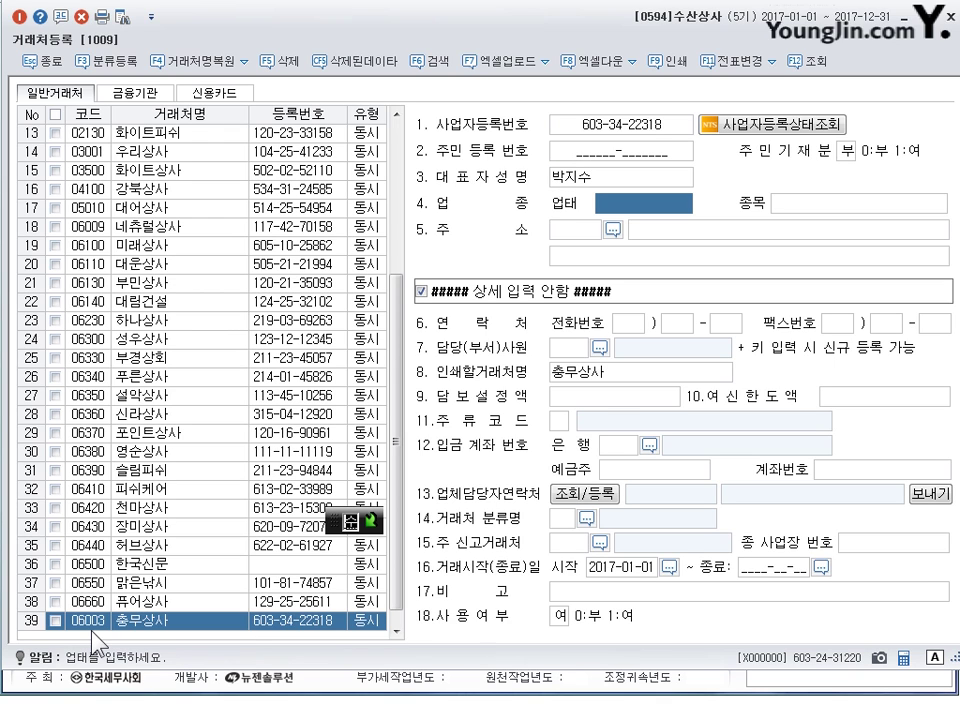
- Set business type 도소매, item 낚시용품, fill the business address, and save the record
{"action": "type", "text": "도소매"}
{"action": "key", "text": "Return"}
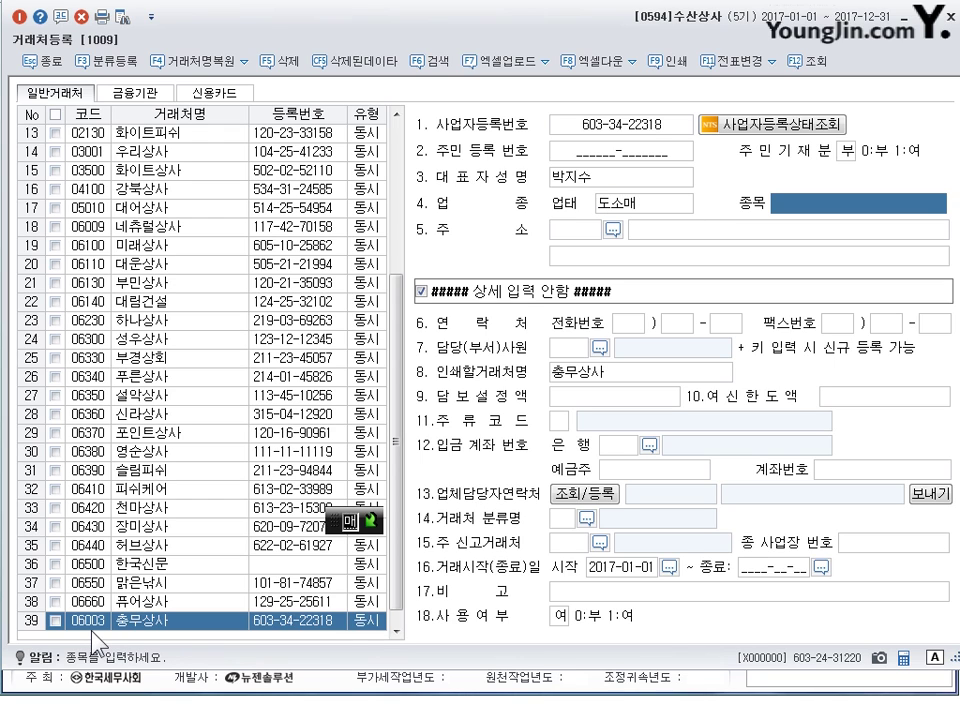
{"action": "type", "text": "내시용품"}
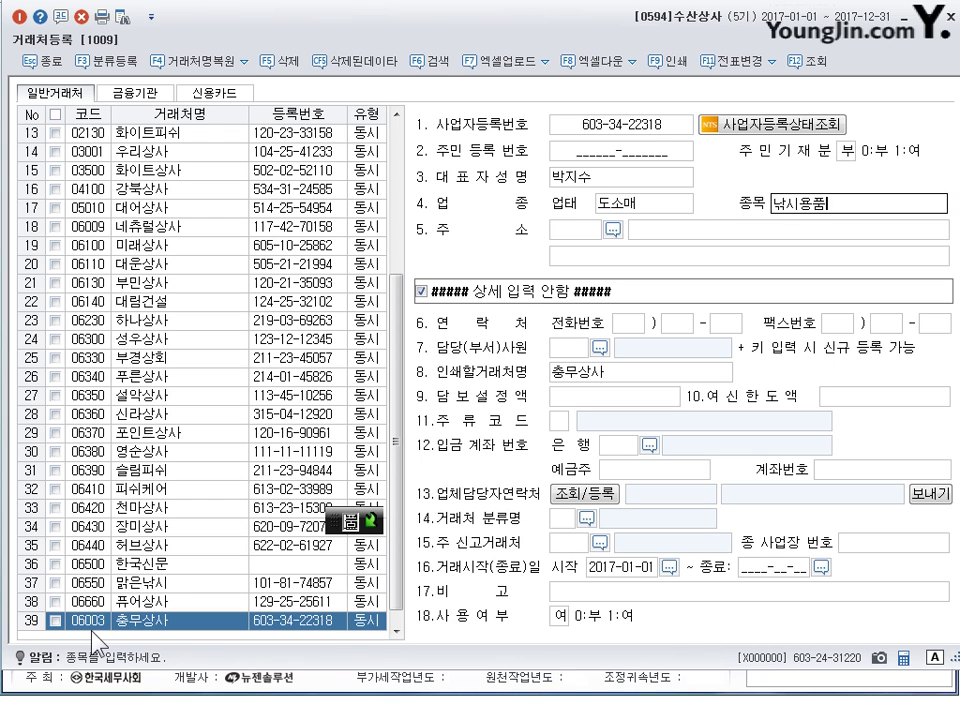
{"action": "key", "text": "Return"}
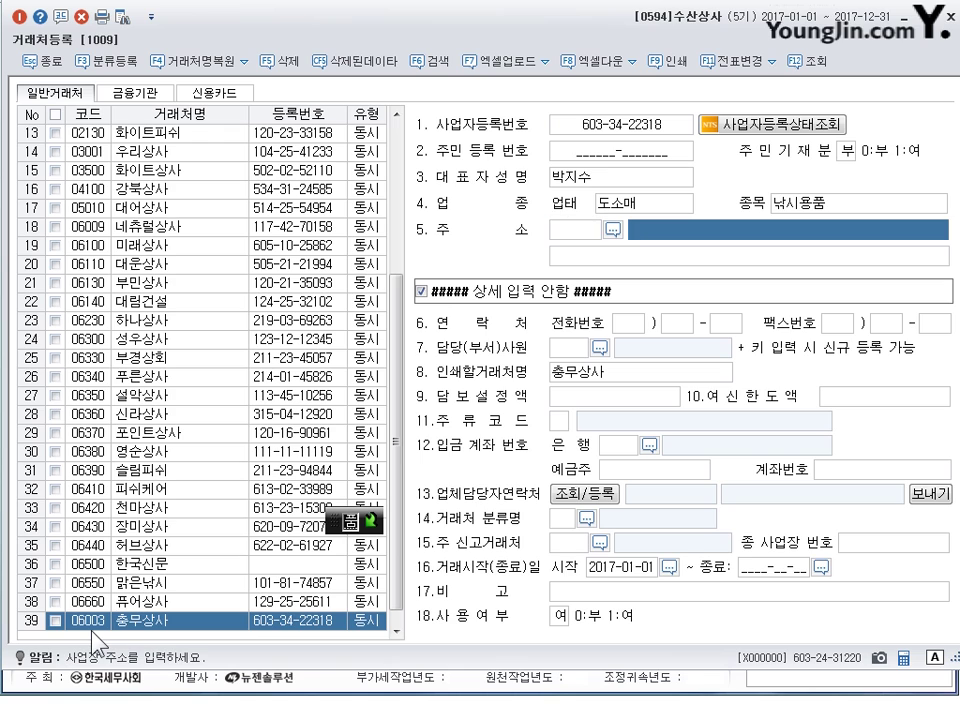
{"action": "type", "text": "부산 서구"}
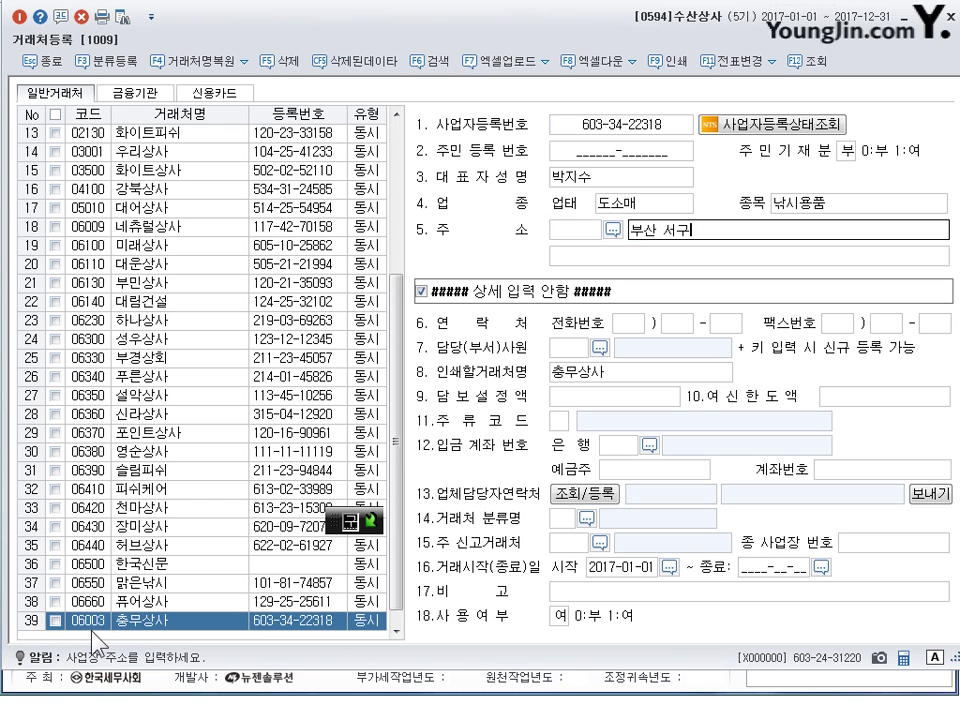
{"action": "type", "text": " 천말"}
{"action": "type", "text": "로"}
{"action": "type", "text": " 205"}
{"action": "type", "text": "번길"}
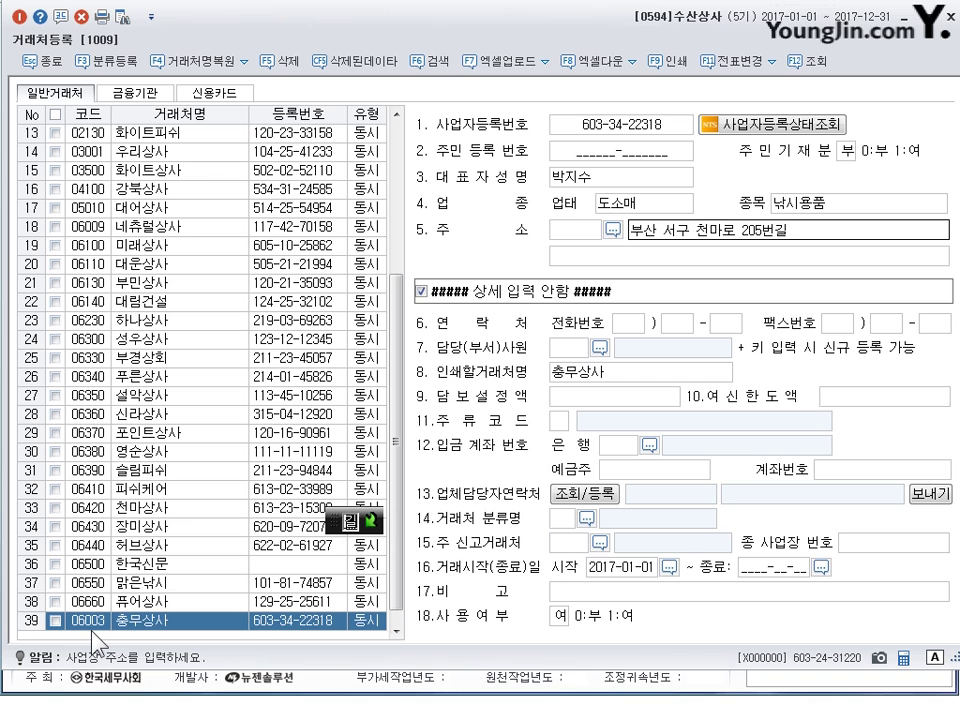
{"action": "type", "text": " 10"}
{"action": "key", "text": "Return"}
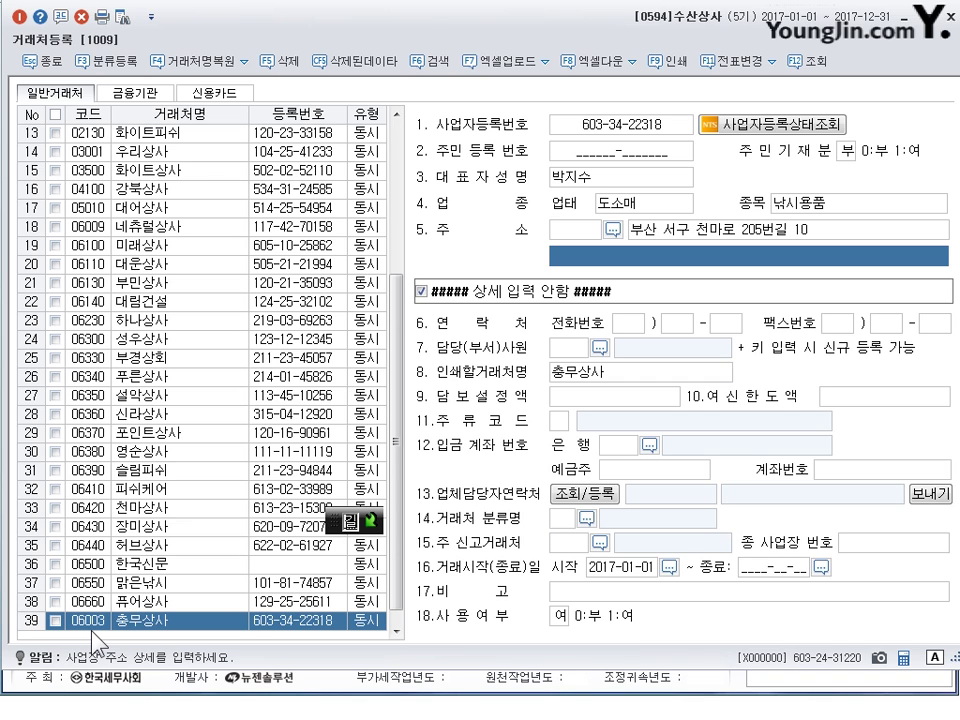
{"action": "key", "text": "Return"}
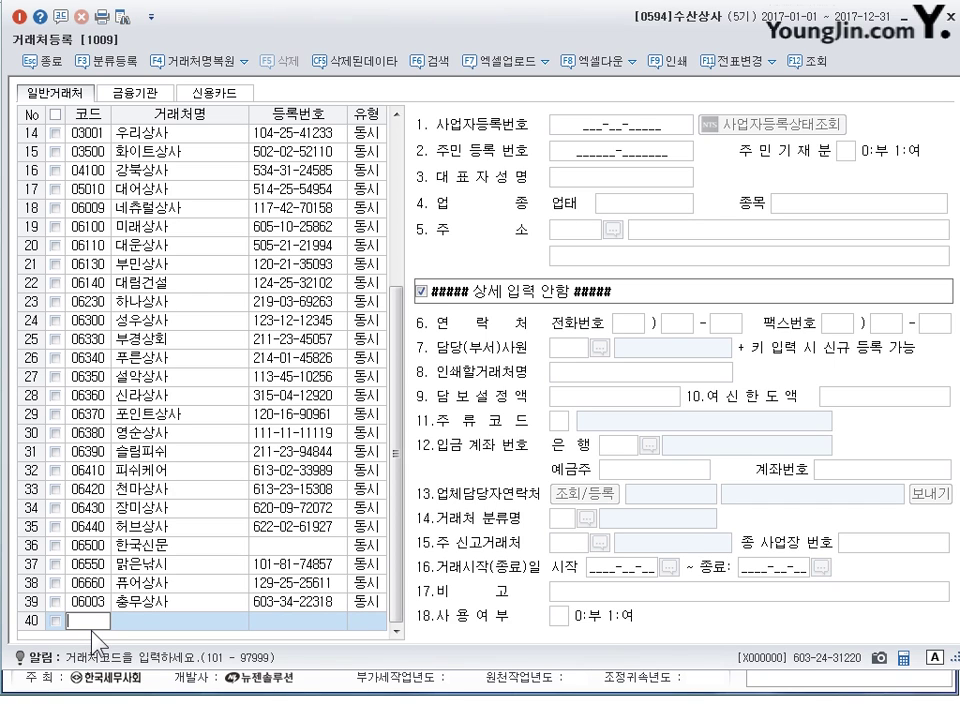
- Create partner 07013 송도상사 as type 동시 with its business number and representative's name
{"action": "type", "text": "7013"}
{"action": "key", "text": "Return"}
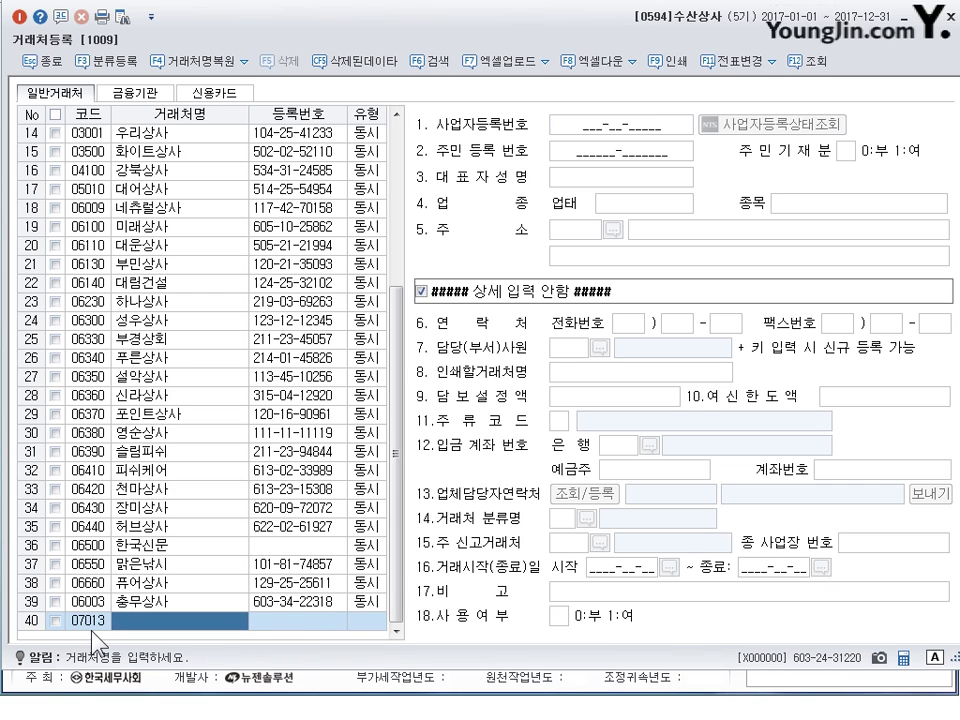
{"action": "type", "text": "송도상사"}
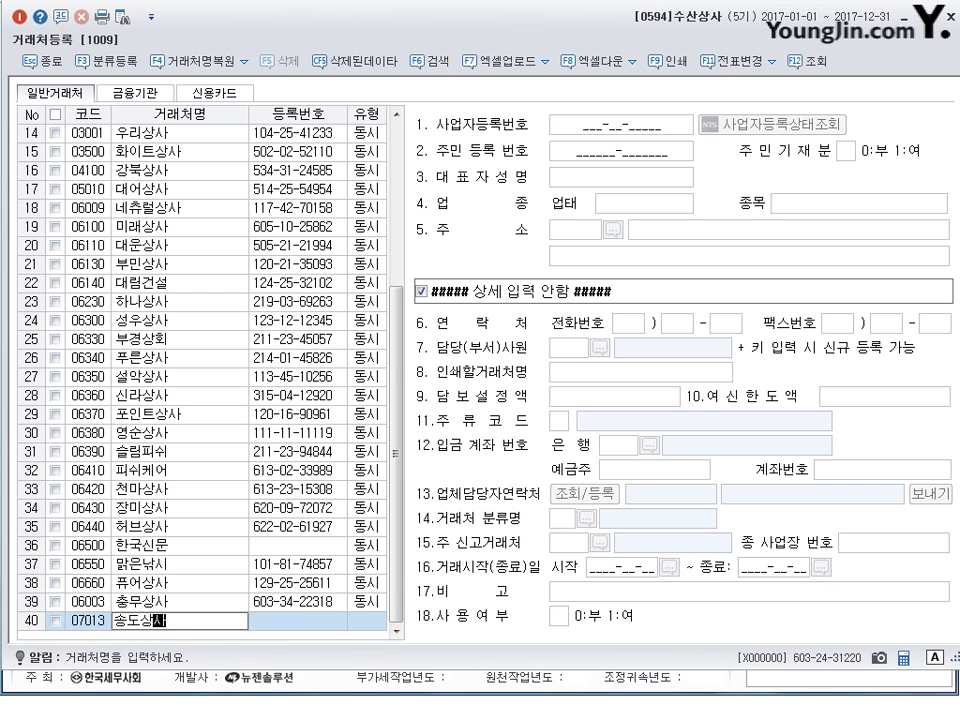
{"action": "key", "text": "Return"}
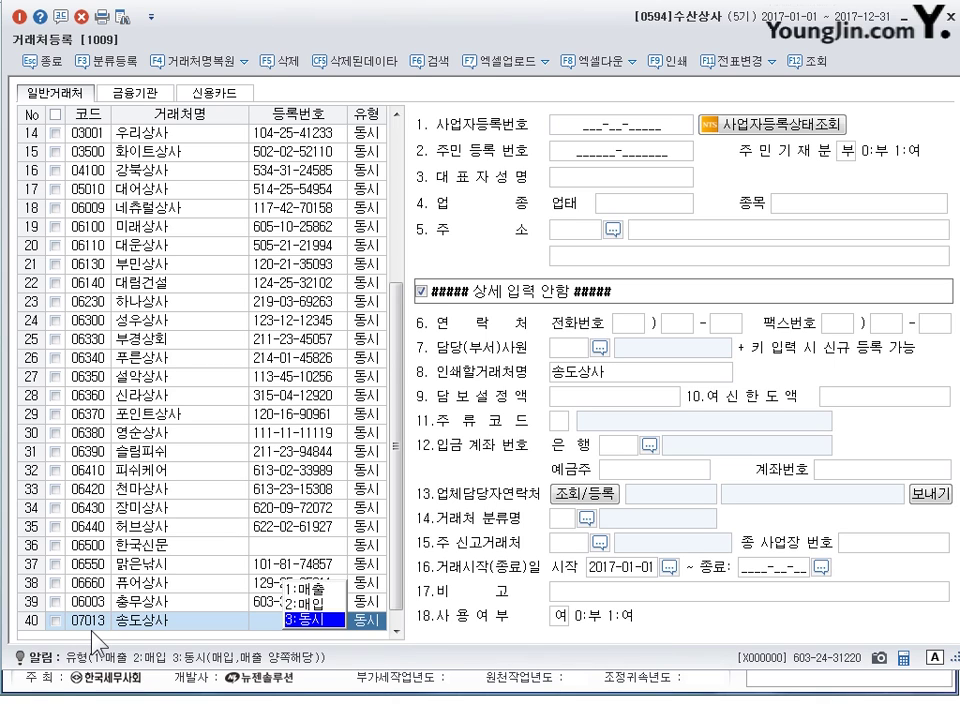
{"action": "key", "text": "Return"}
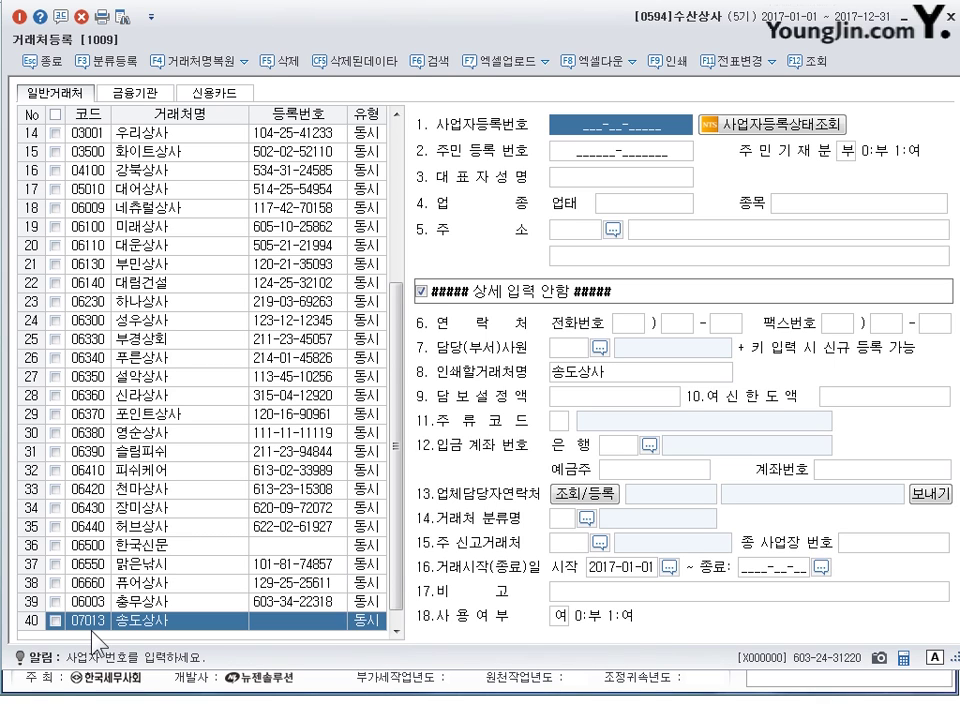
{"action": "type", "text": "603-"}
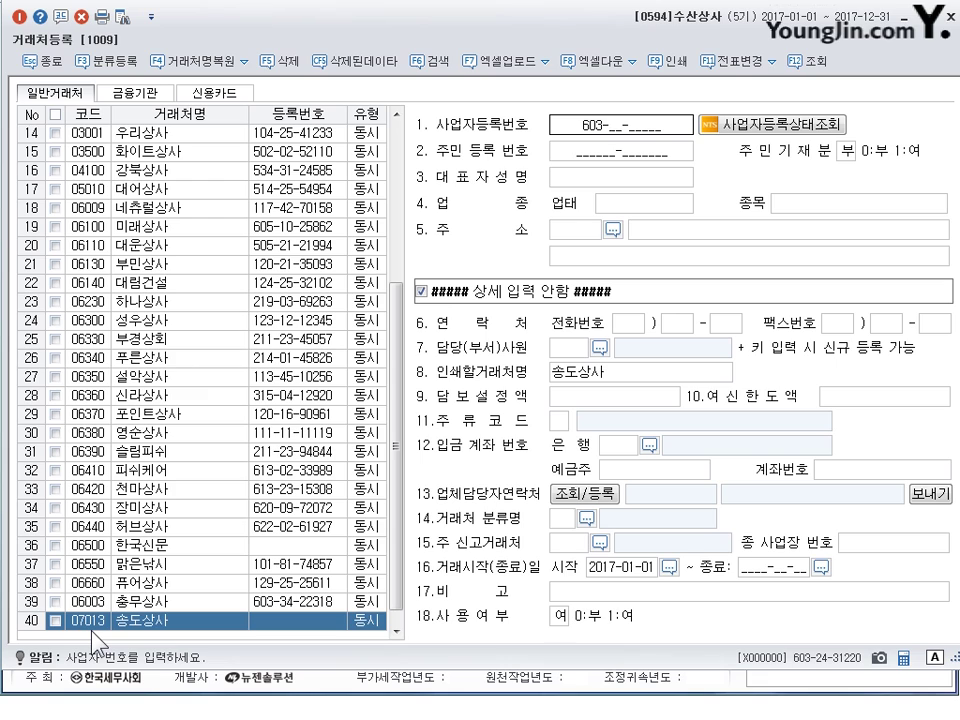
{"action": "type", "text": "25-"}
{"action": "type", "text": "3455"}
{"action": "type", "text": "9"}
{"action": "key", "text": "Return"}
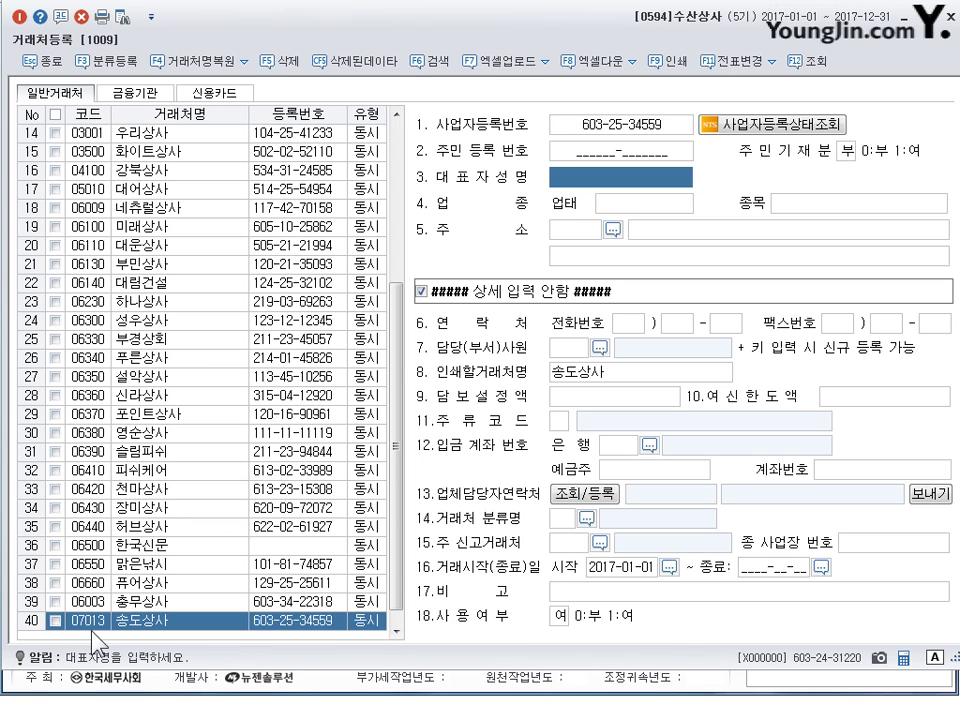
{"action": "type", "text": "김민지"}
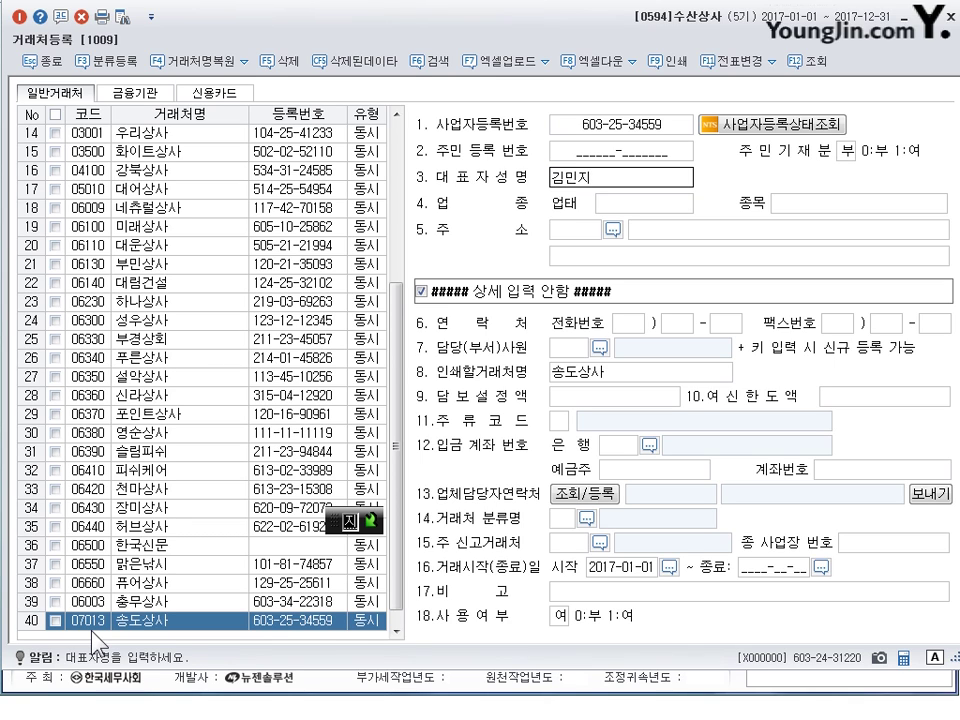
{"action": "key", "text": "Return"}
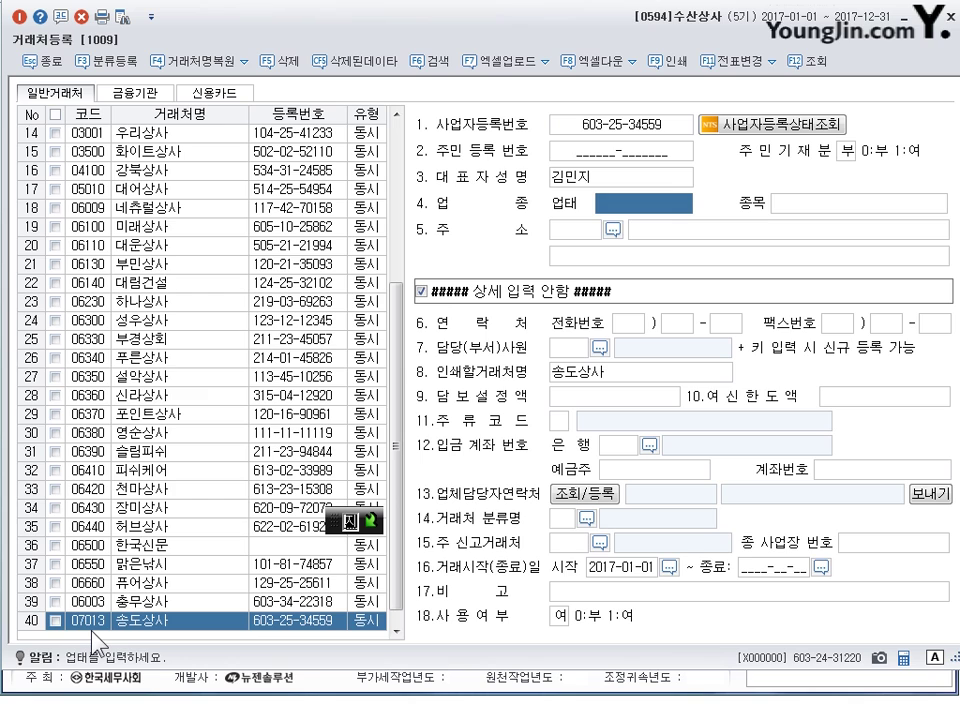
- Set business type 도소매 and item 잡화, enter the address, and close the screen
{"action": "type", "text": "도소매"}
{"action": "key", "text": "Return"}
{"action": "type", "text": "잡화"}
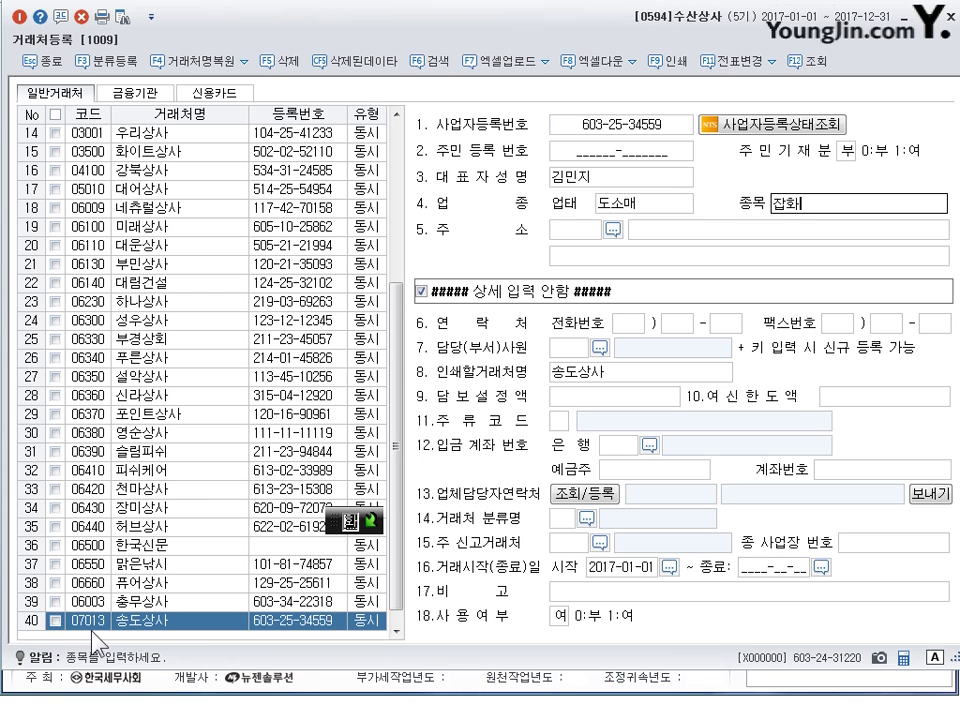
{"action": "key", "text": "Return"}
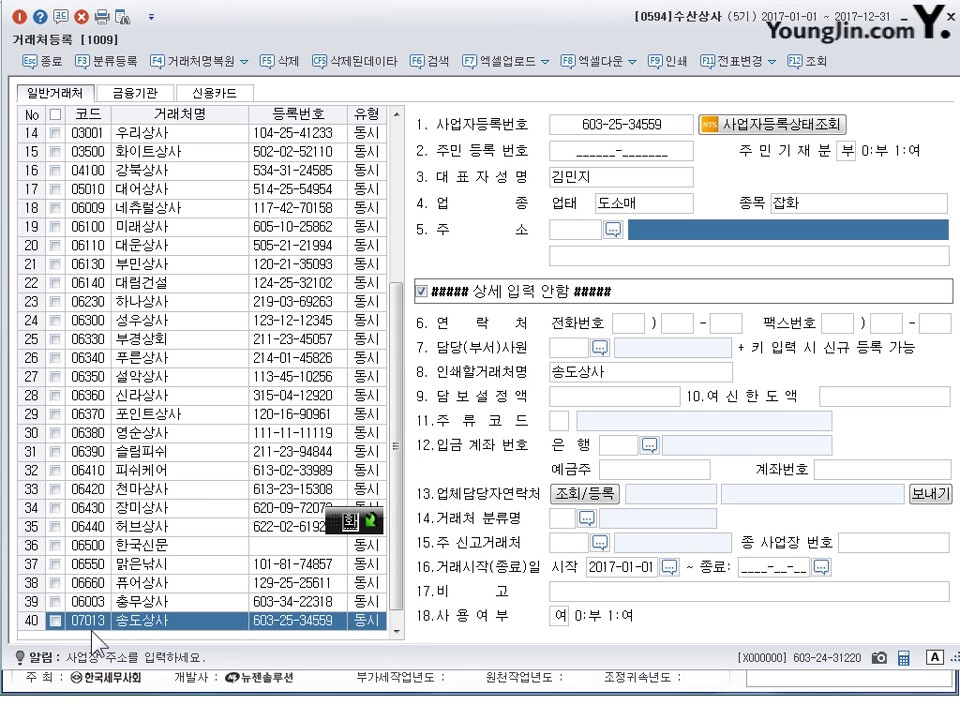
{"action": "type", "text": "부산 서구"}
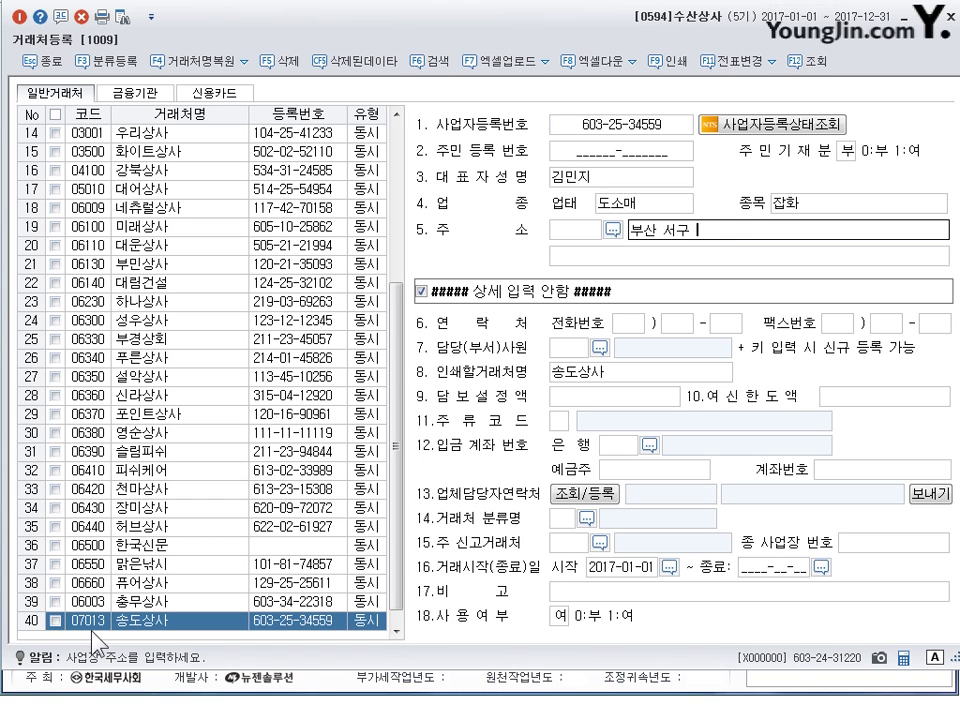
{"action": "type", "text": " 내"}
{"action": "type", "text": "부민로"}
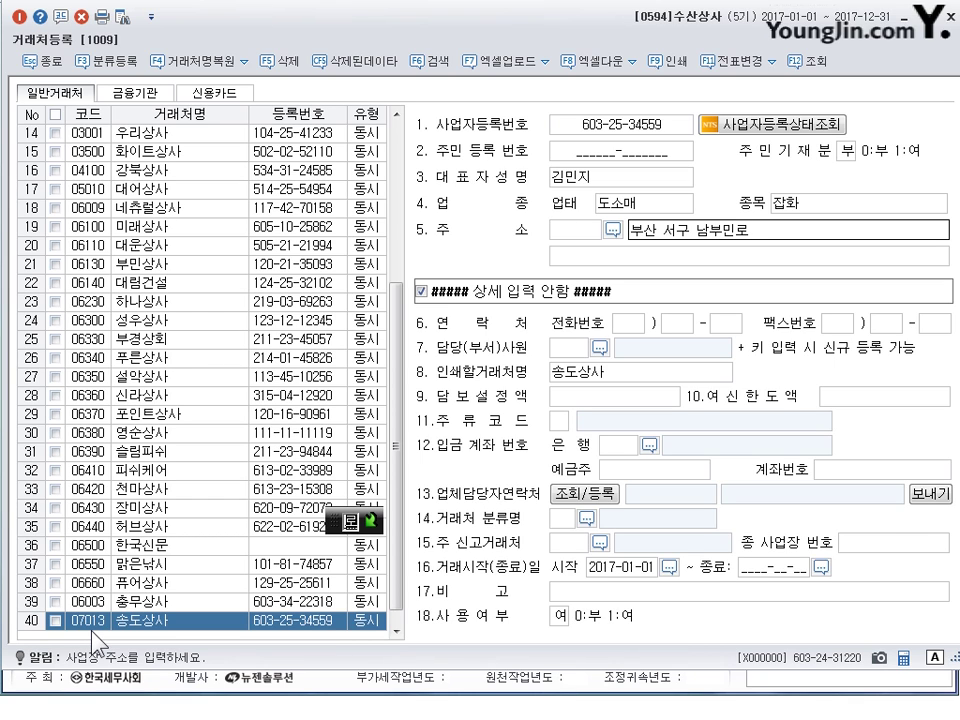
{"action": "type", "text": " 44번길 24"}
{"action": "key", "text": "Return"}
{"action": "key", "text": "Return"}
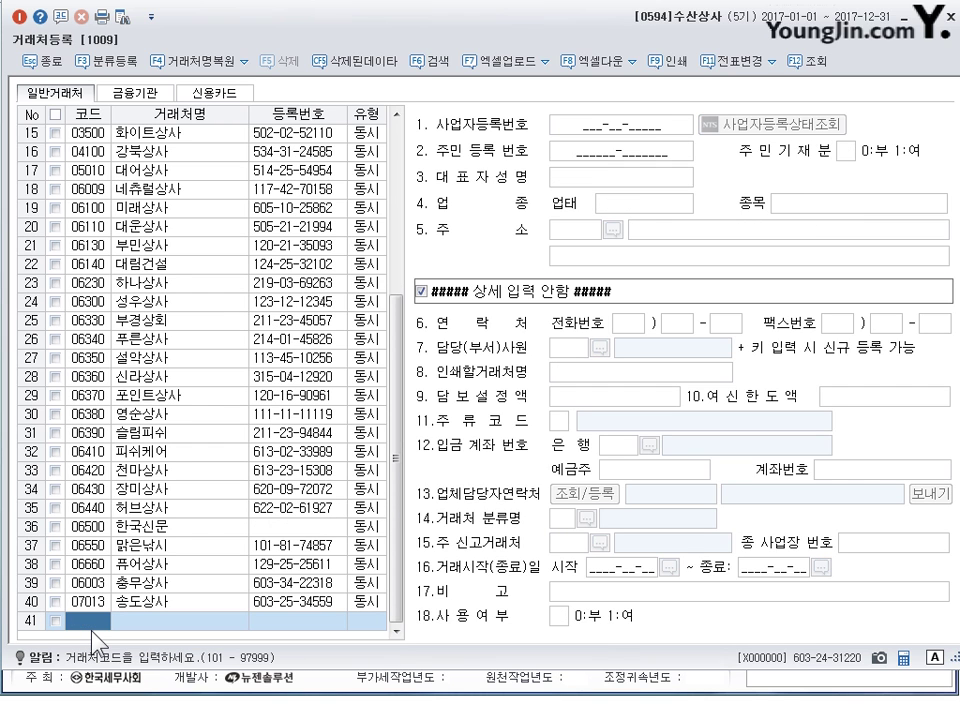
{"action": "left_click", "coordinate": [950, 18]}
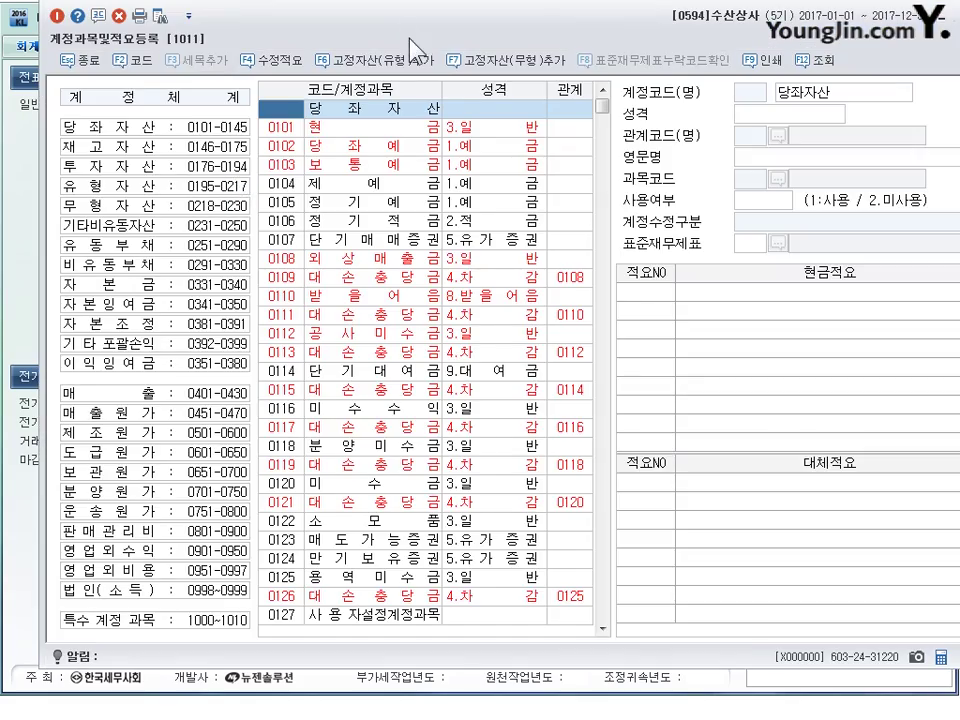
- Drag the 계정과목및적요등록 window into position
{"action": "left_click_drag", "start_coordinate": [409, 37], "coordinate": [370, 46]}
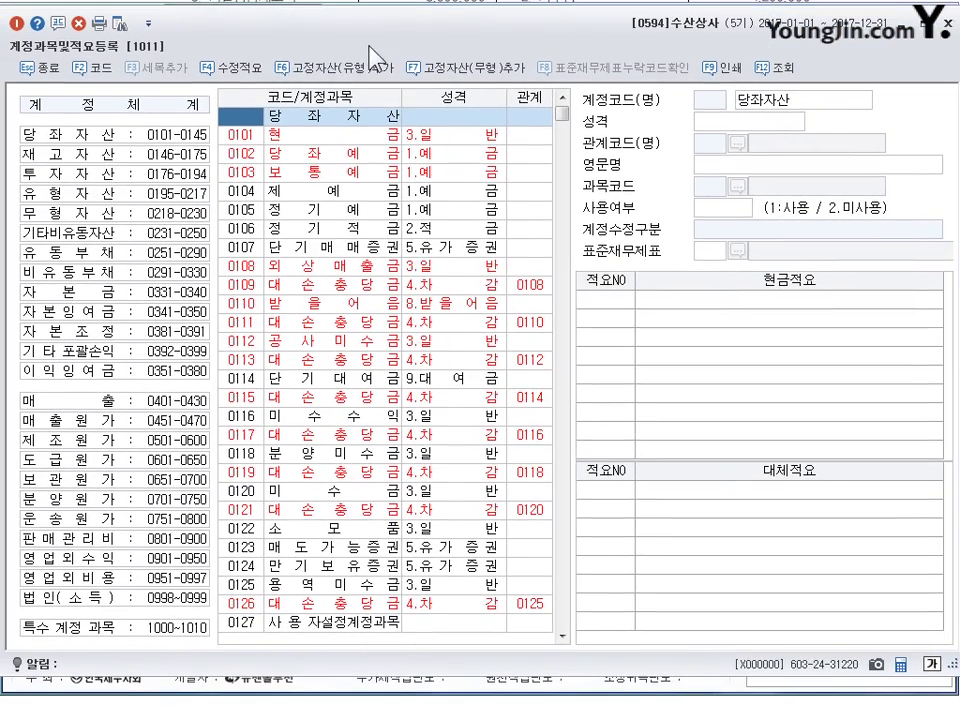
- Under 판매관리비, give 0811 복리후생비 cash summary 9 '종업원 설날 선물 지급'
{"action": "left_click", "coordinate": [92, 540]}
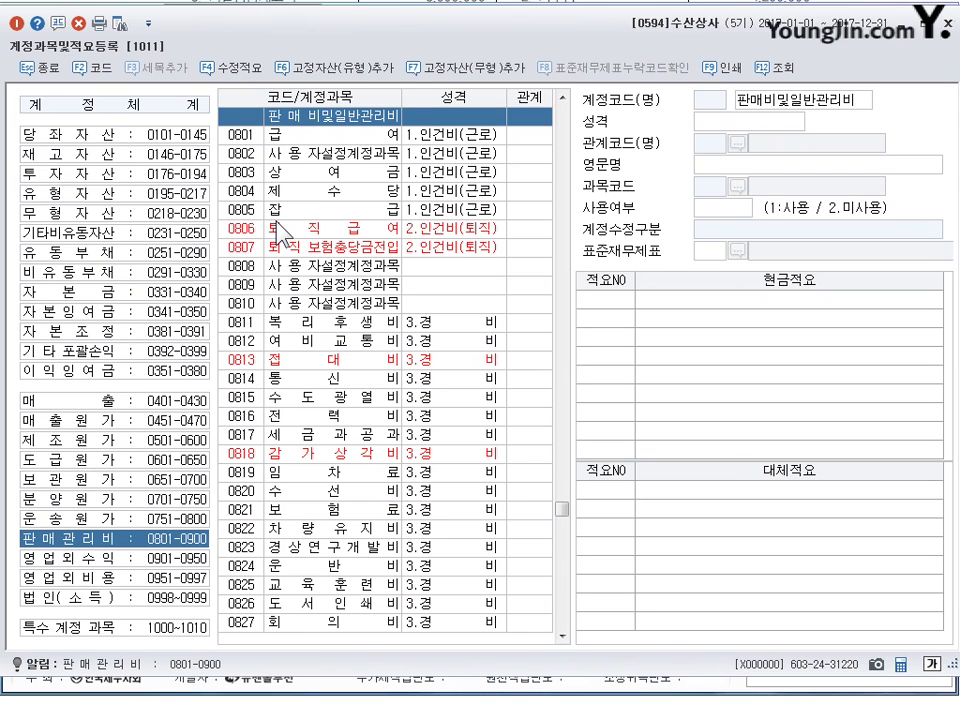
{"action": "left_click", "coordinate": [232, 322]}
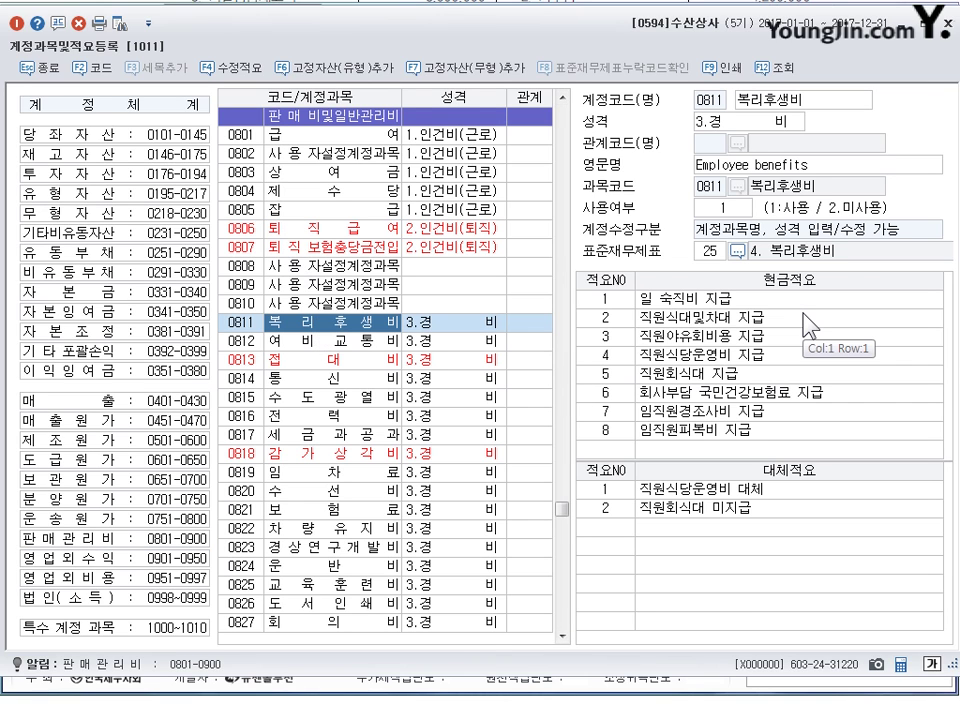
{"action": "left_click", "coordinate": [607, 449]}
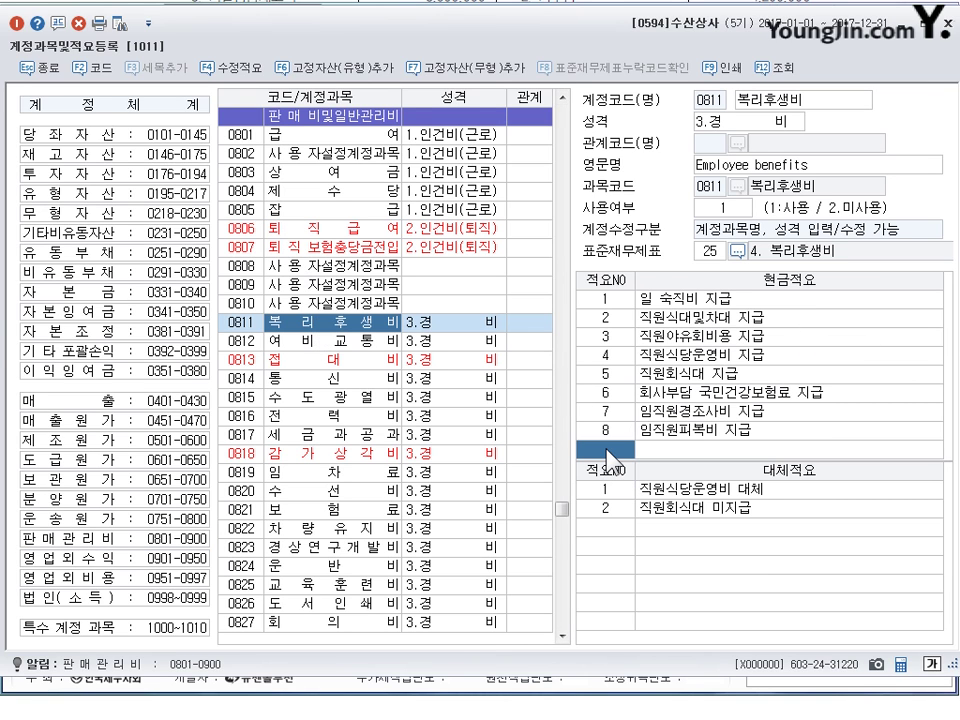
{"action": "key", "text": "Return"}
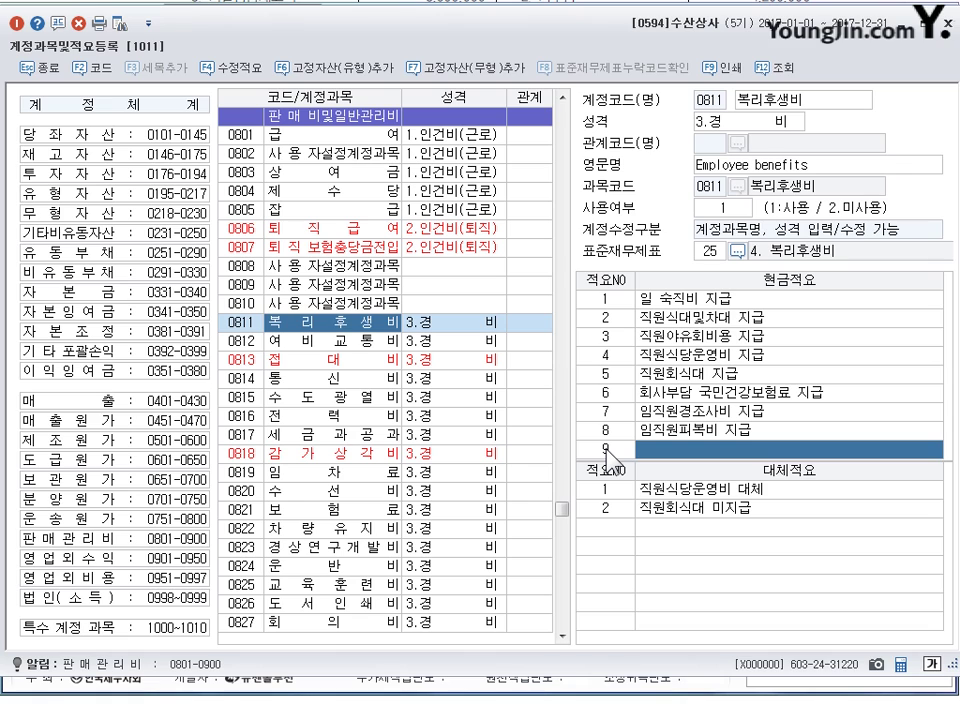
{"action": "type", "text": "ㅈ오업"}
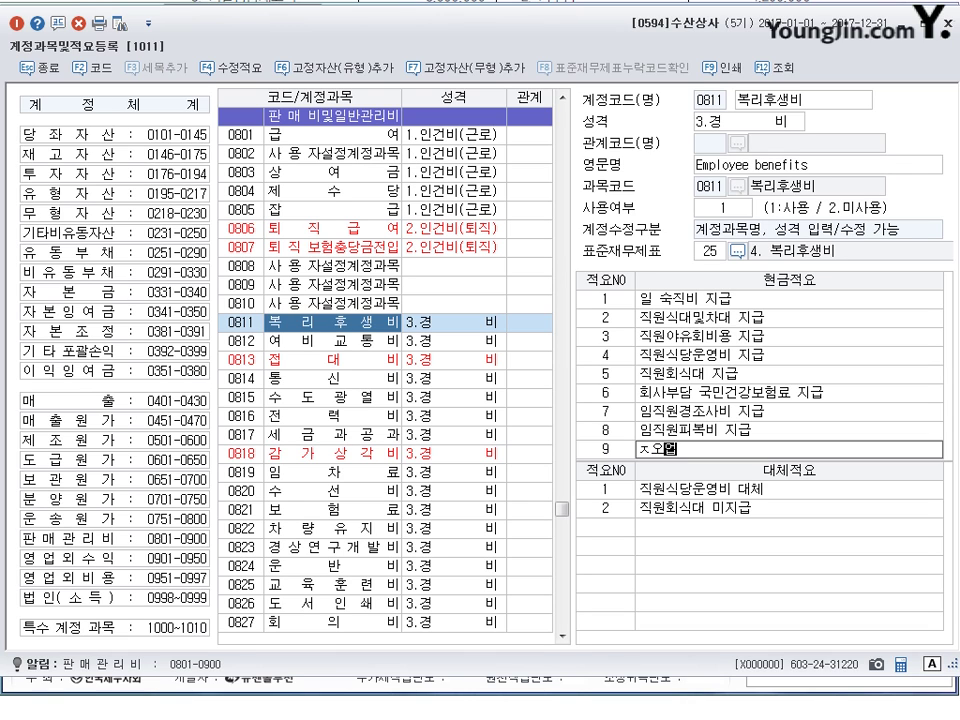
{"action": "type", "text": "종업원 서"}
{"action": "type", "text": "ㄹ날 선물 ㅈ"}
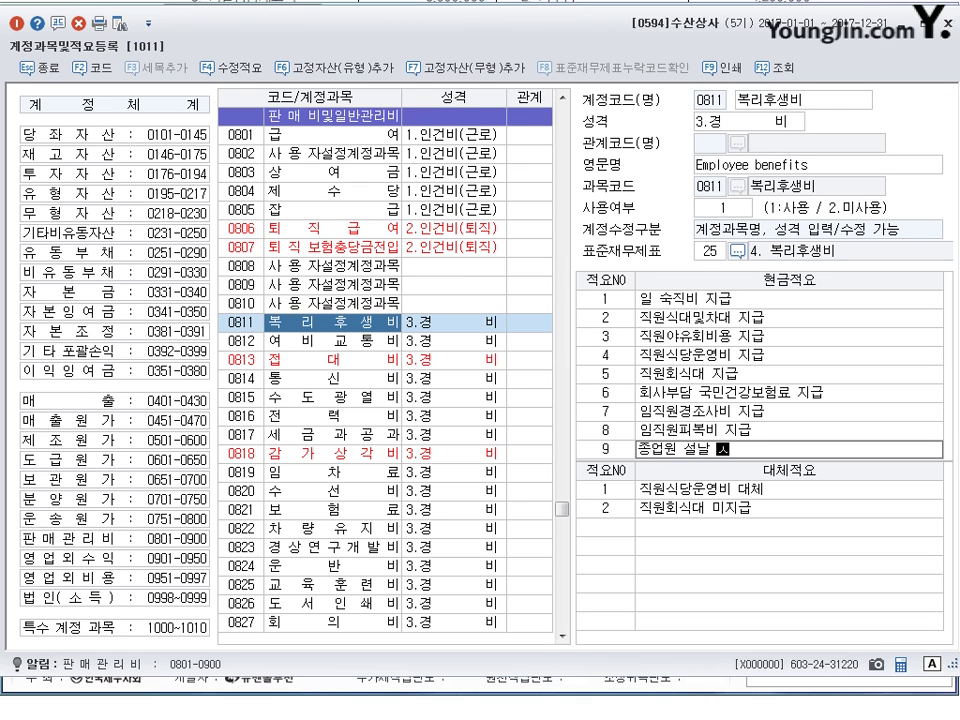
{"action": "type", "text": "ㅣ"}
{"action": "type", "text": "급"}
{"action": "key", "text": "Return"}
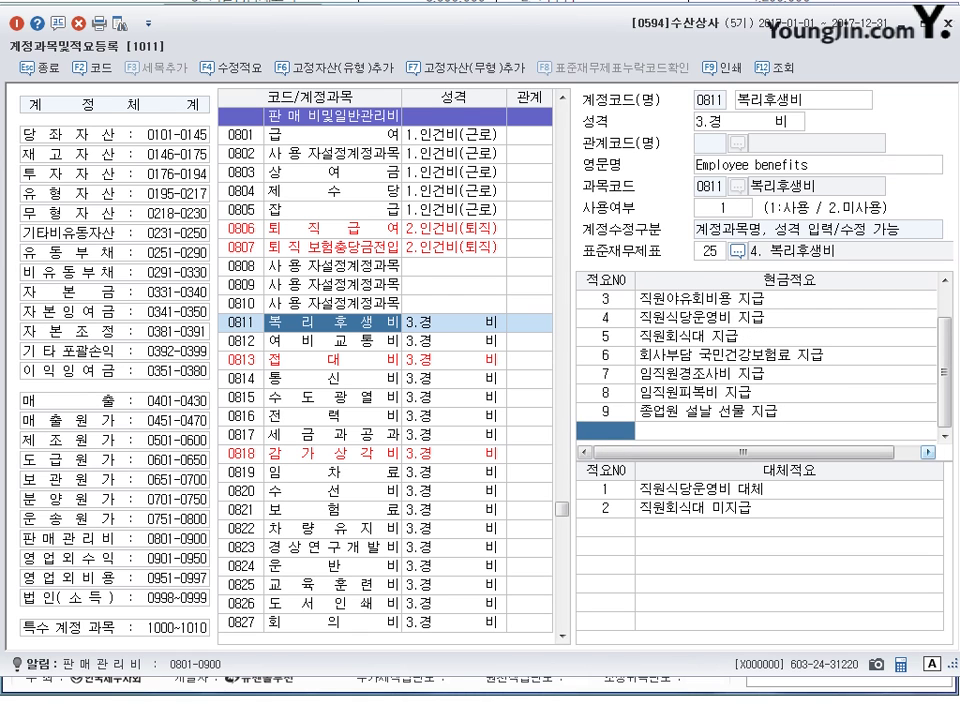
- Close the account registration screen and scroll the textbook down to problem 04
{"action": "key", "text": "Escape"}
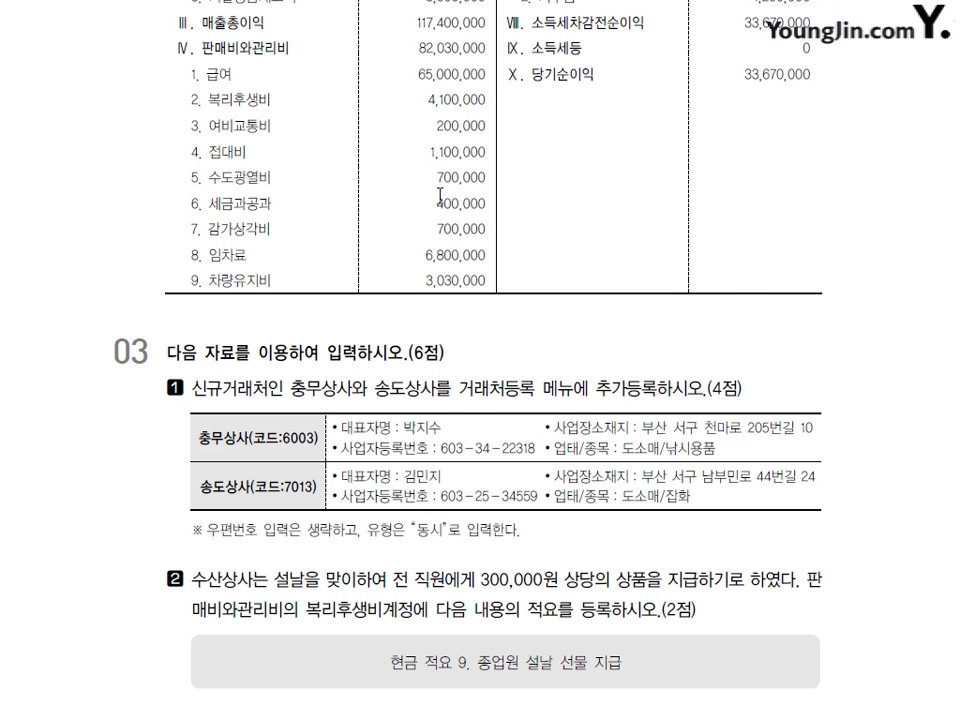
{"action": "scroll", "coordinate": [440, 197], "scroll_direction": "down", "scroll_amount": 10}
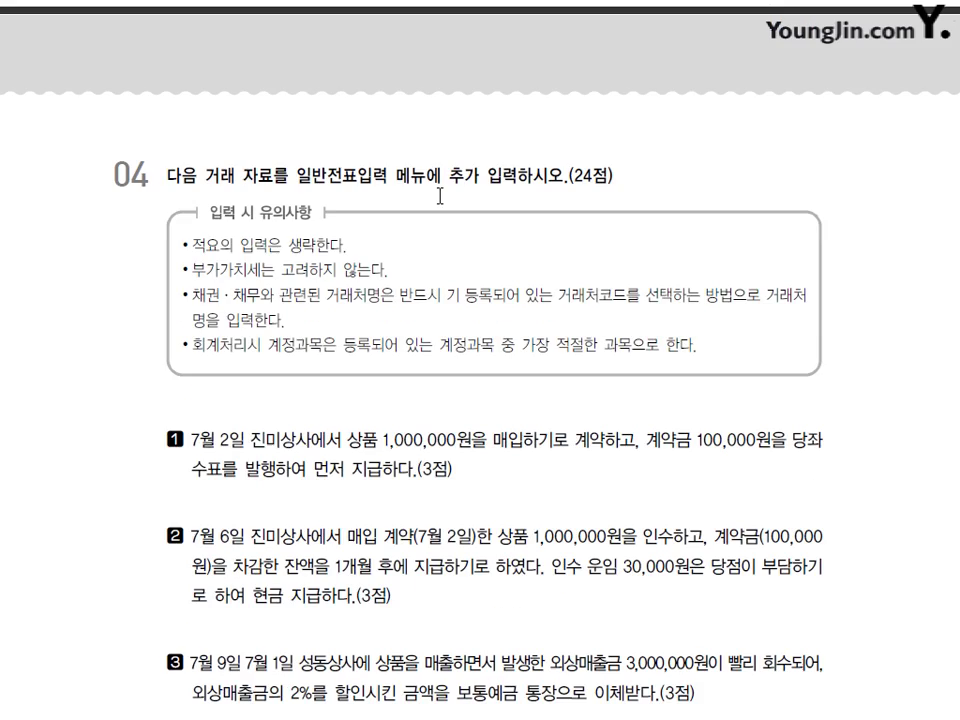
{"action": "scroll", "coordinate": [440, 195], "scroll_direction": "down", "scroll_amount": 1}
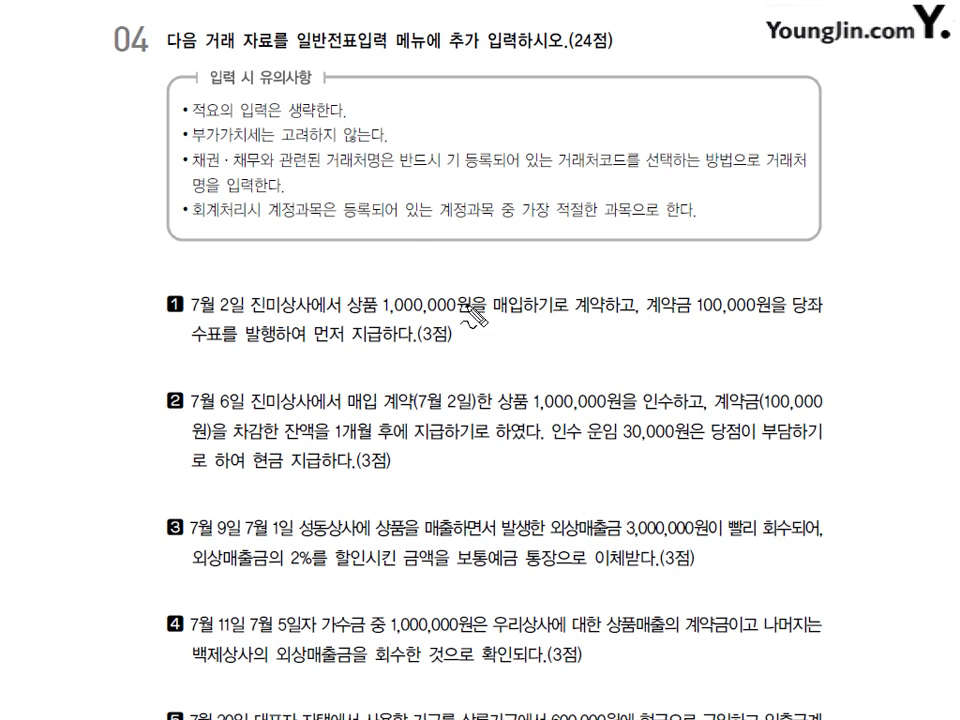
- In red, cross out 원을 and underline 계약금 100,000 in item 1
{"action": "left_click_drag", "start_coordinate": [498, 268], "coordinate": [452, 326]}
{"action": "left_click_drag", "start_coordinate": [452, 282], "coordinate": [502, 328]}
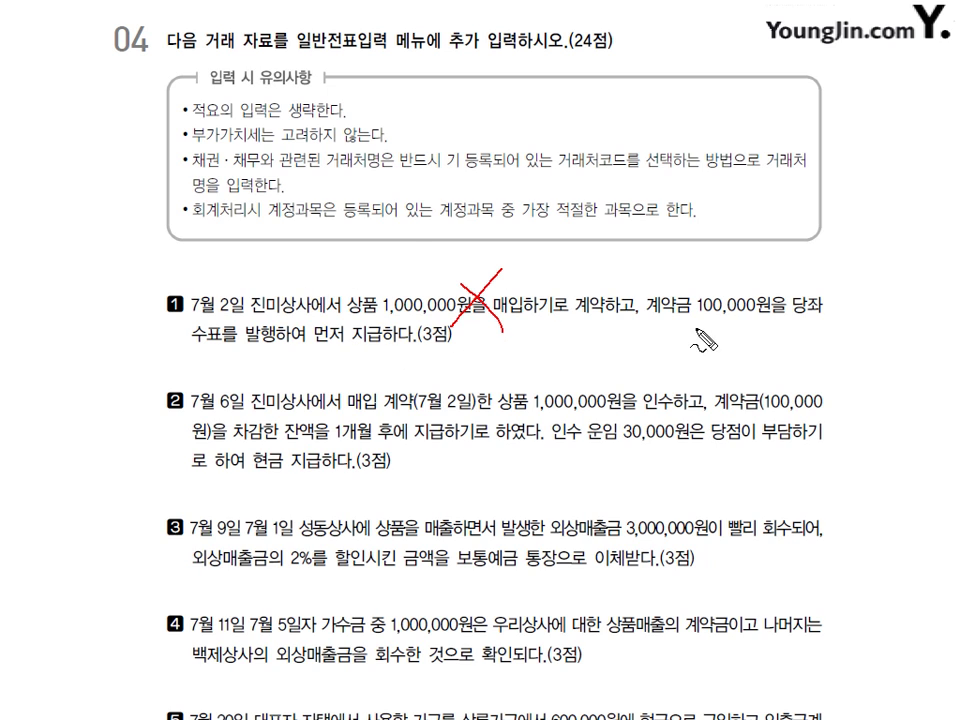
{"action": "left_click_drag", "start_coordinate": [648, 321], "coordinate": [752, 318]}
{"action": "left_click_drag", "start_coordinate": [684, 326], "coordinate": [714, 324]}
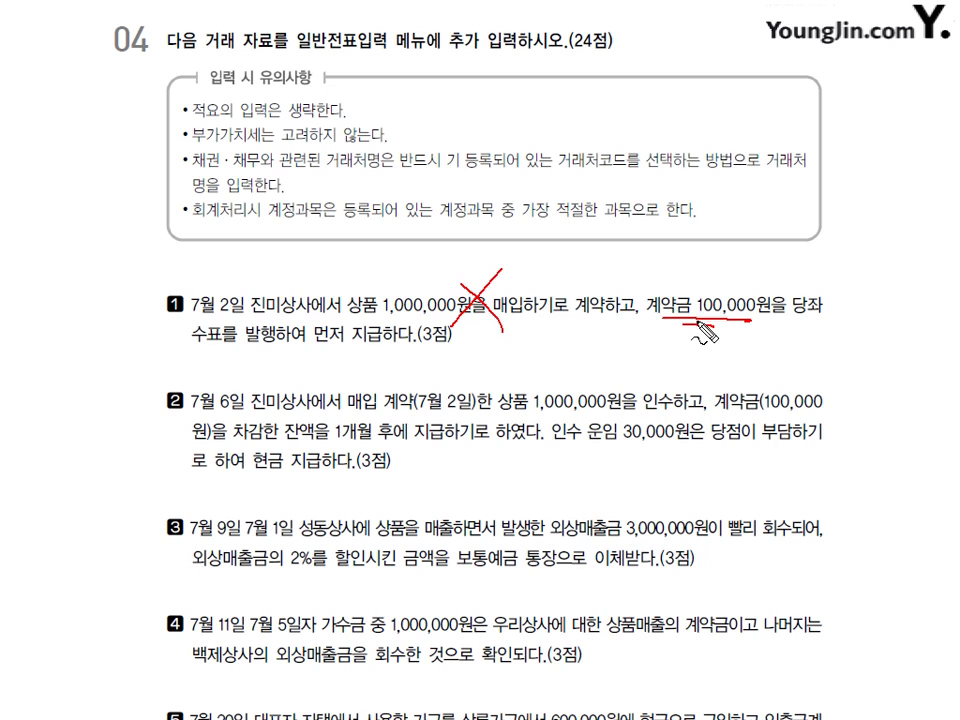
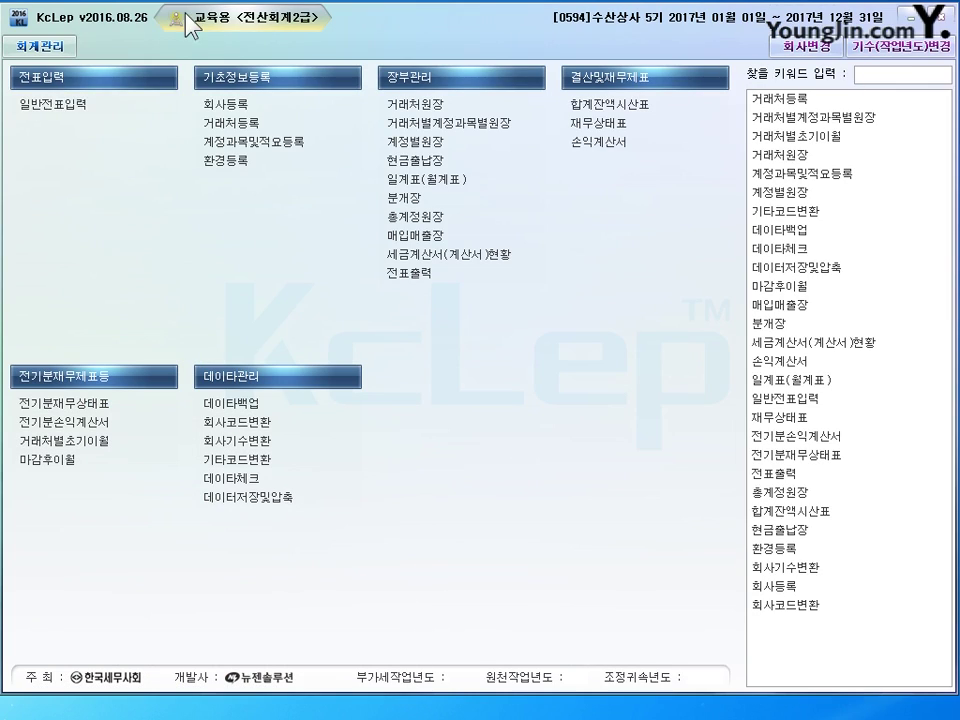
- Open 일반전표입력 and start a voucher dated July 2, 2017
{"action": "left_click", "coordinate": [70, 103]}
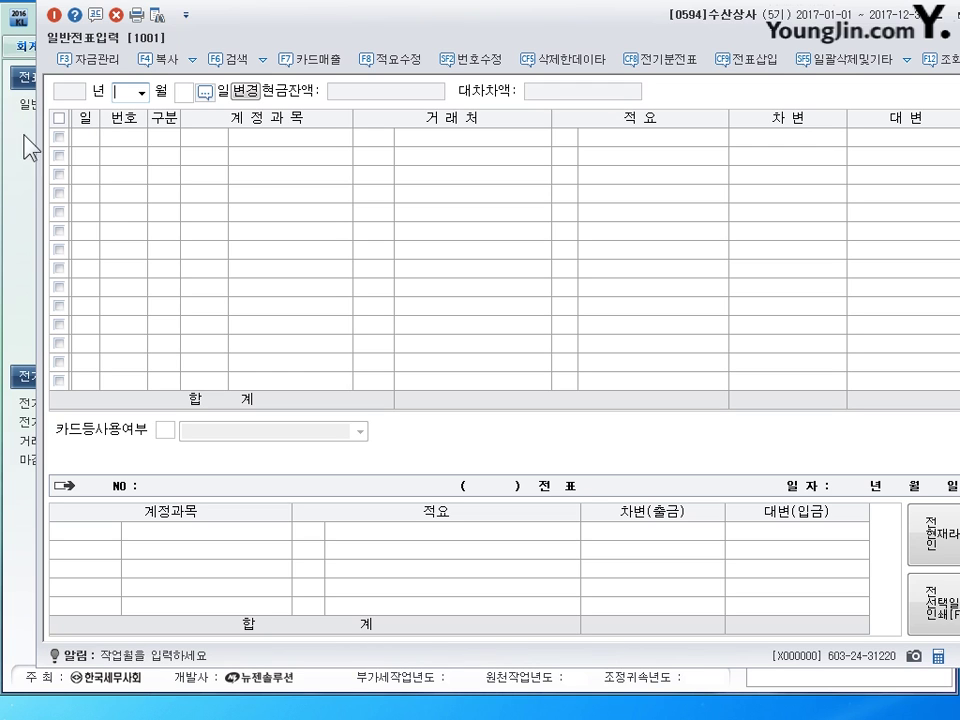
{"action": "type", "text": "7"}
{"action": "key", "text": "Return"}
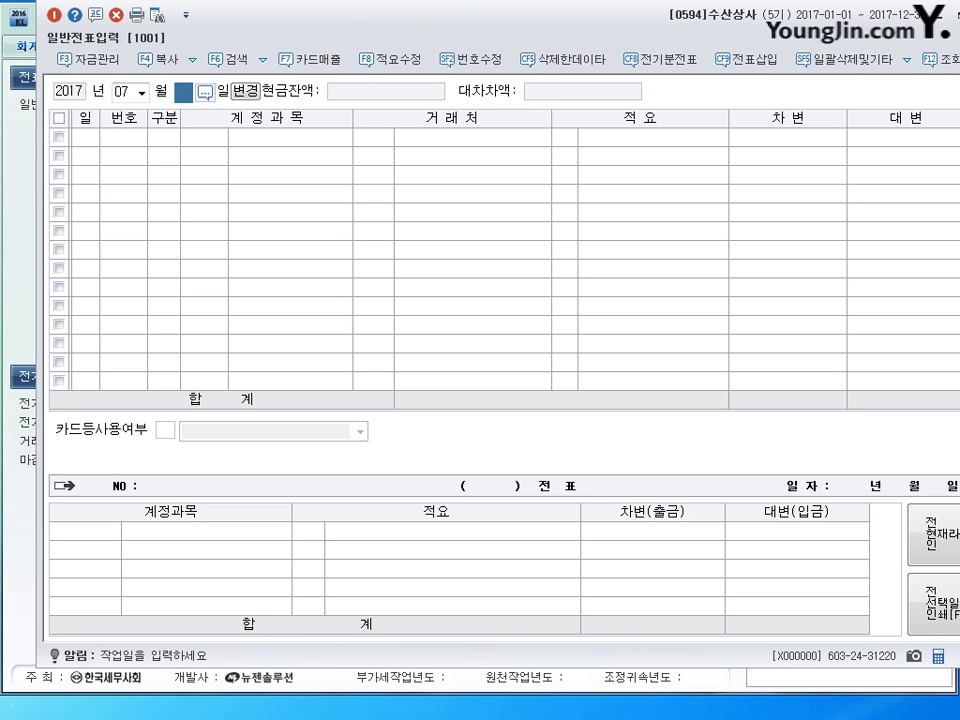
{"action": "type", "text": "2"}
{"action": "key", "text": "Return"}
{"action": "left_click_drag", "start_coordinate": [418, 10], "coordinate": [379, 19]}
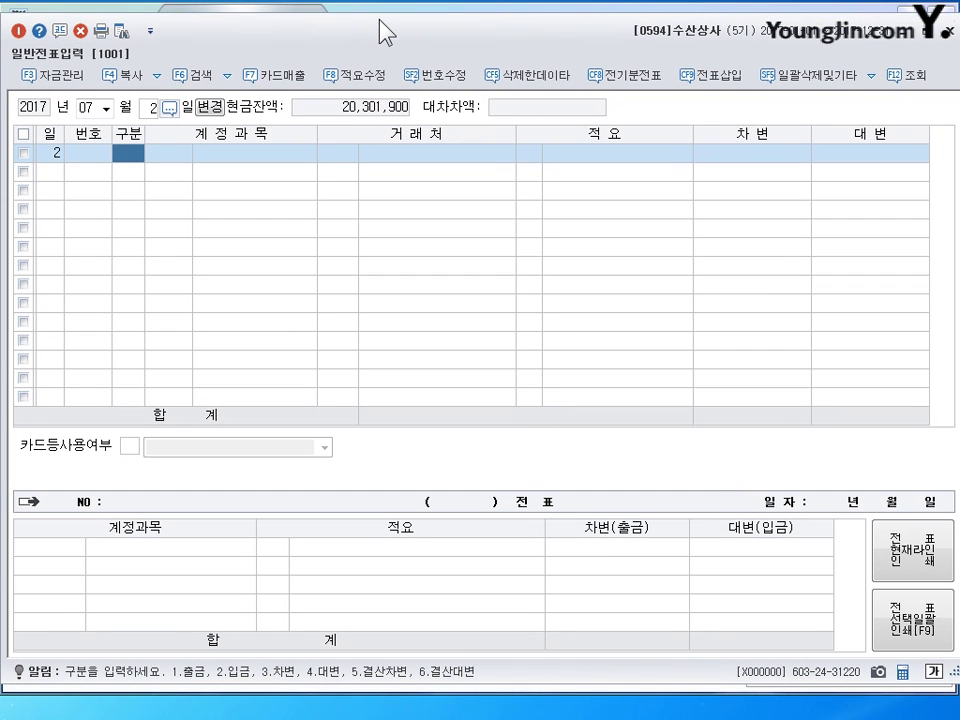
{"action": "type", "text": "3"}
{"action": "key", "text": "Return"}
- Debit 131 선급금 100,000 with partner 진미상사
{"action": "type", "text": "131"}
{"action": "key", "text": "Return"}
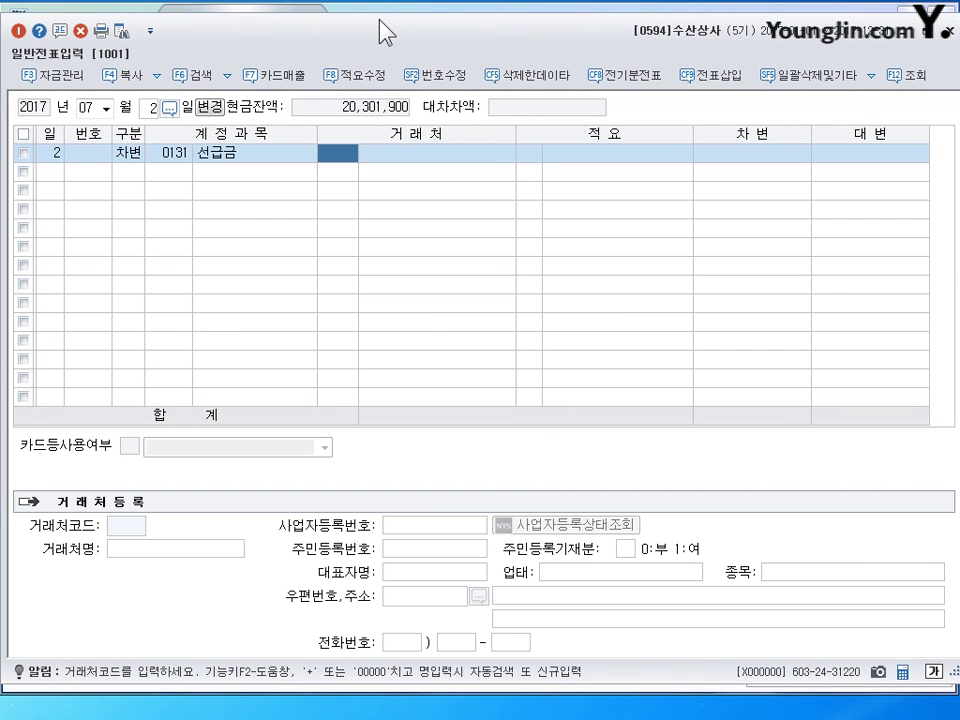
{"action": "type", "text": "진미"}
{"action": "key", "text": "Return"}
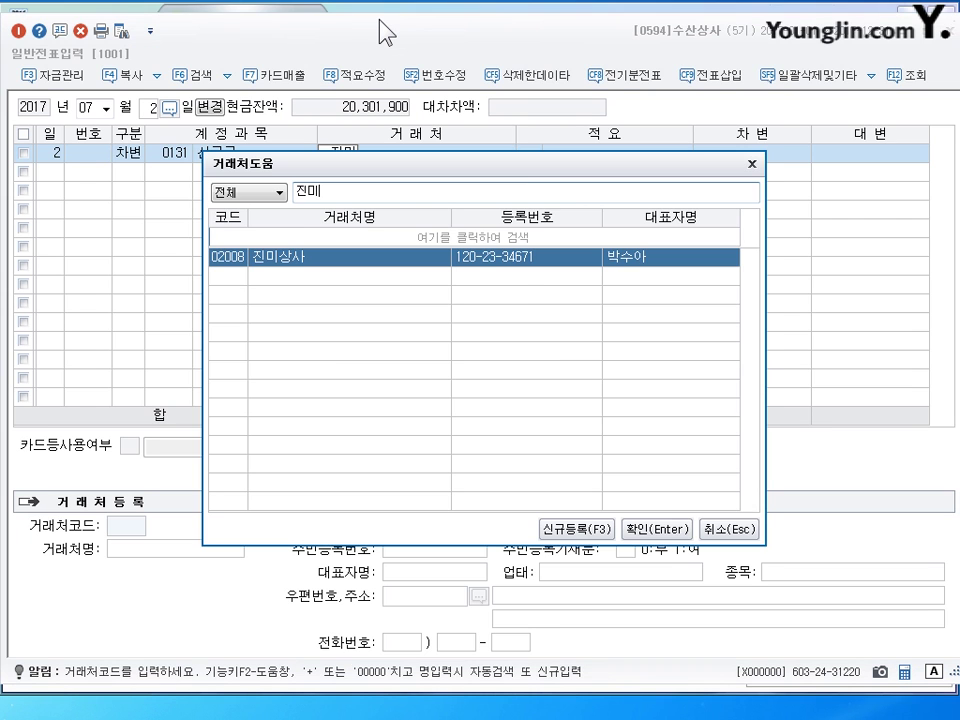
{"action": "key", "text": "Return"}
{"action": "key", "text": "Return"}
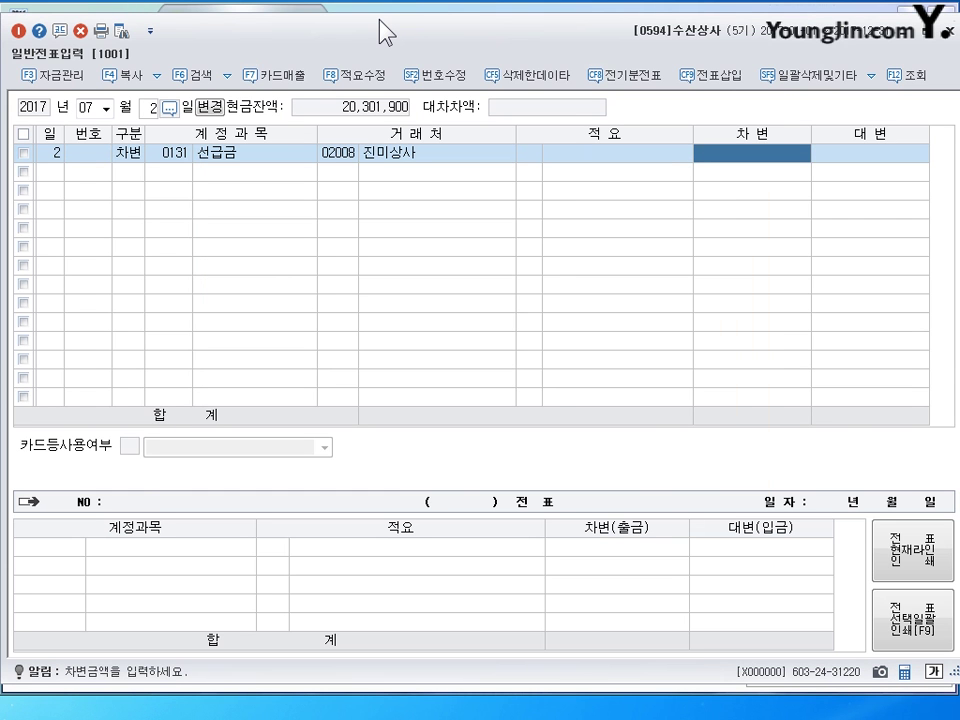
{"action": "type", "text": "1000000"}
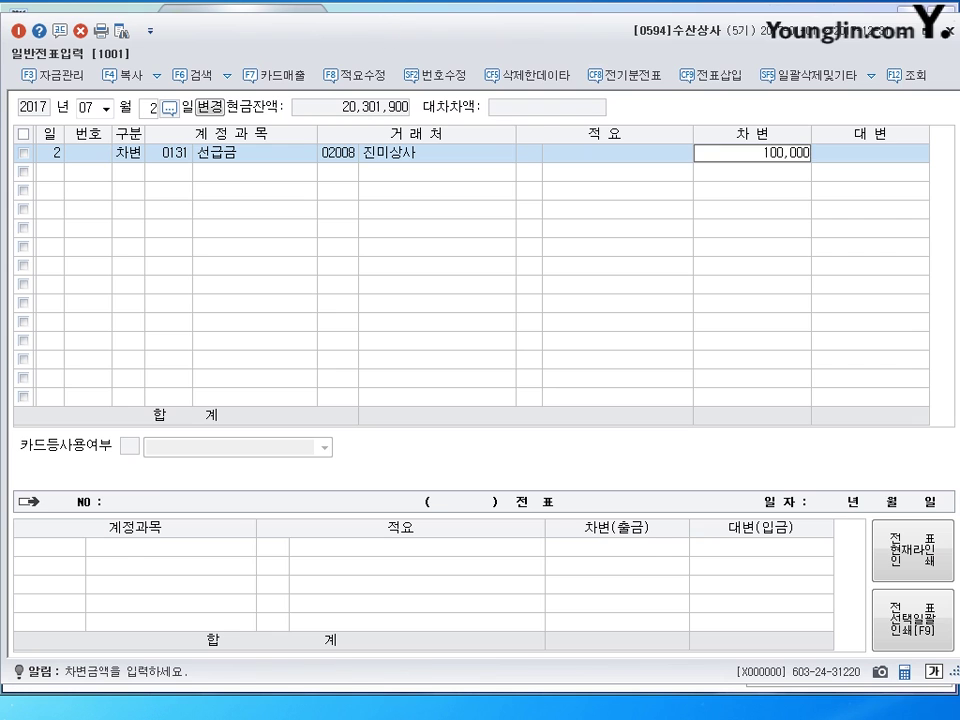
{"action": "key", "text": "Return"}
- Credit 102 당좌예금 100,000 to balance the July 2 voucher
{"action": "type", "text": "4"}
{"action": "key", "text": "Return"}
{"action": "type", "text": "102"}
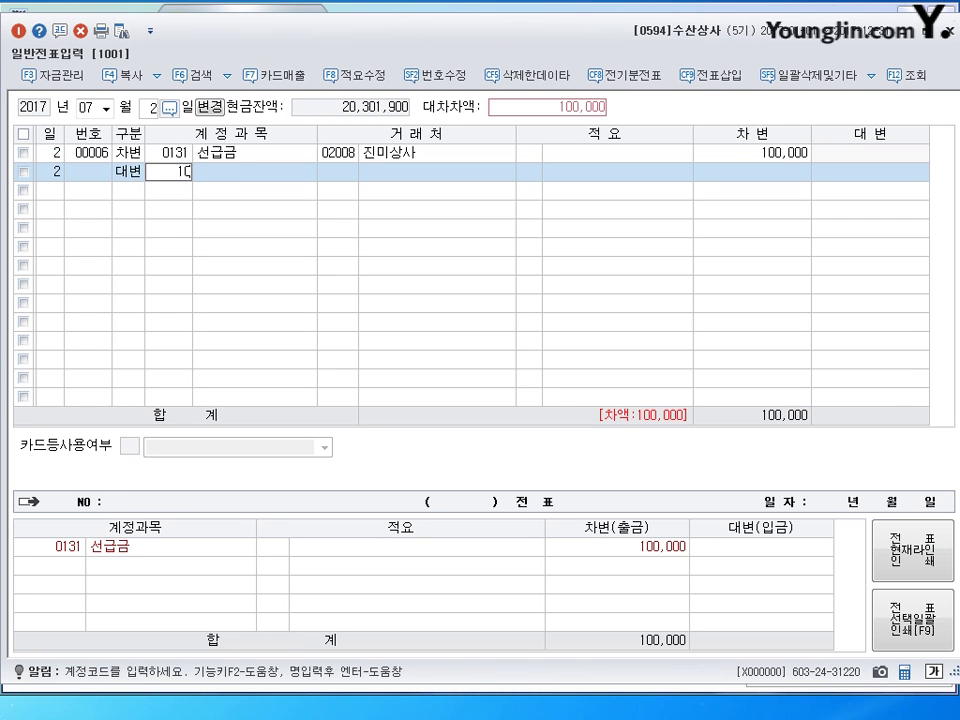
{"action": "key", "text": "Return"}
{"action": "key", "text": "Return"}
{"action": "key", "text": "Return"}
{"action": "key", "text": "Return"}
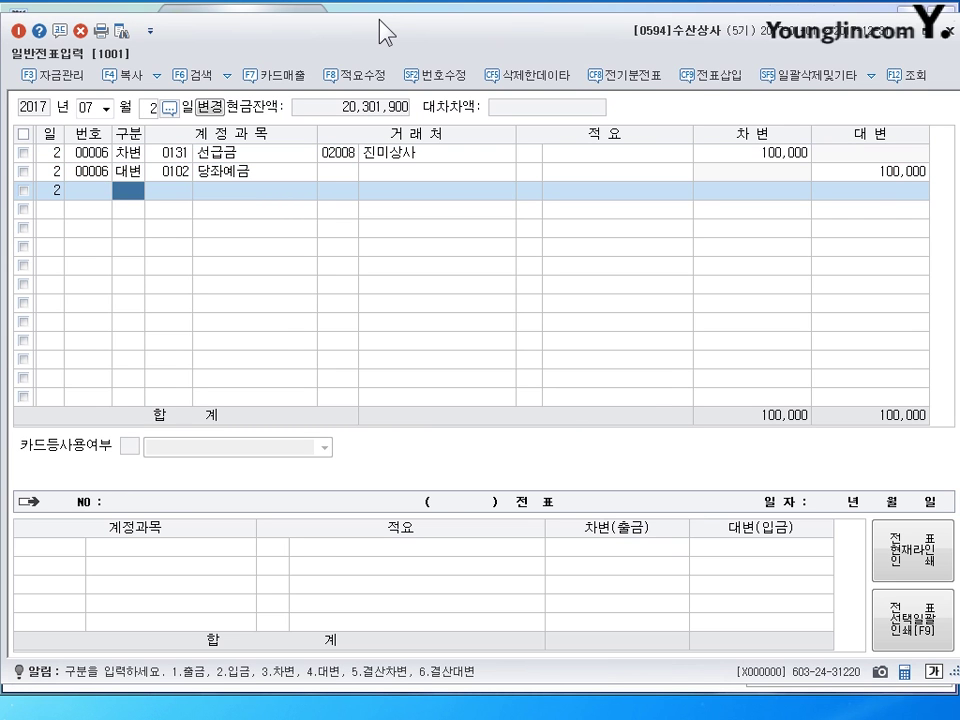
{"action": "key", "text": "Escape"}
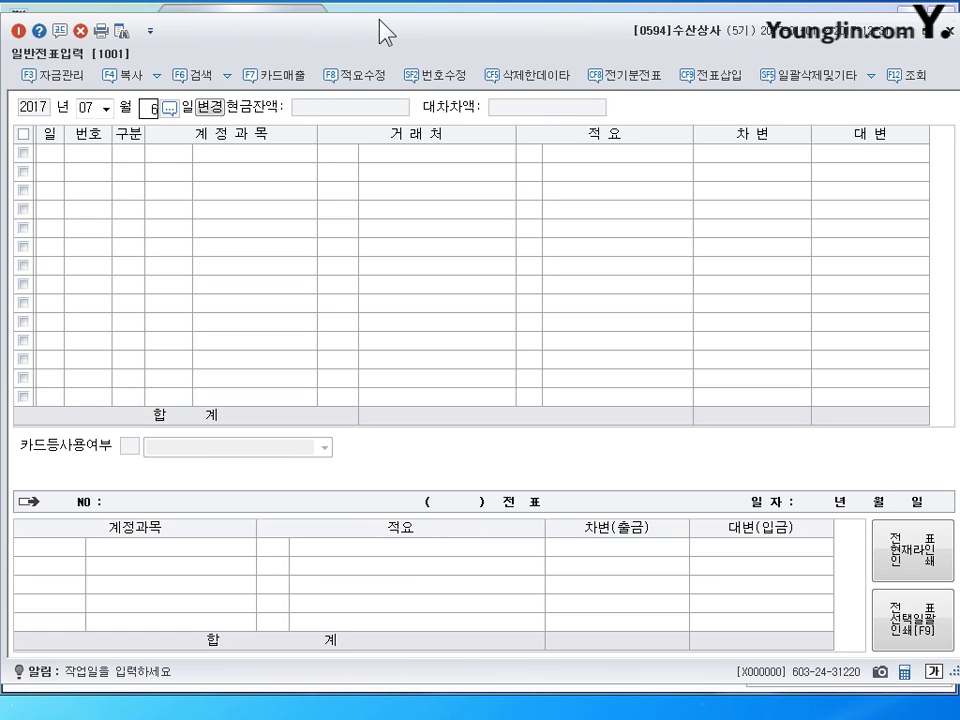
- Start a July 6 voucher debiting 146 상품 1,030,000
{"action": "type", "text": "6"}
{"action": "key", "text": "Return"}
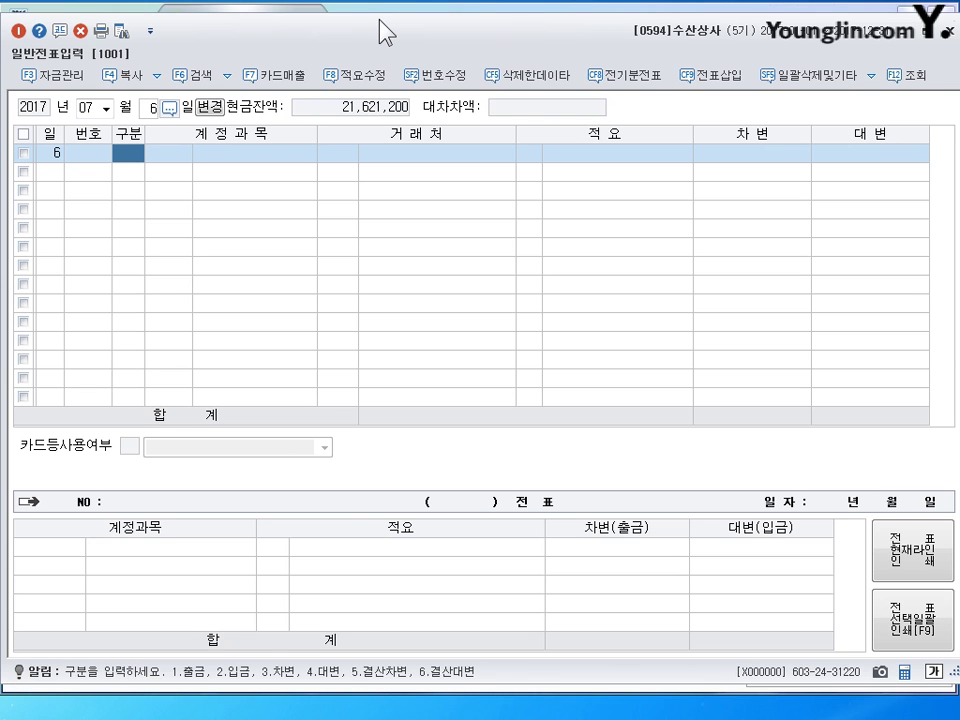
{"action": "type", "text": "3"}
{"action": "type", "text": "146"}
{"action": "key", "text": "Return"}
{"action": "key", "text": "Return"}
{"action": "key", "text": "Return"}
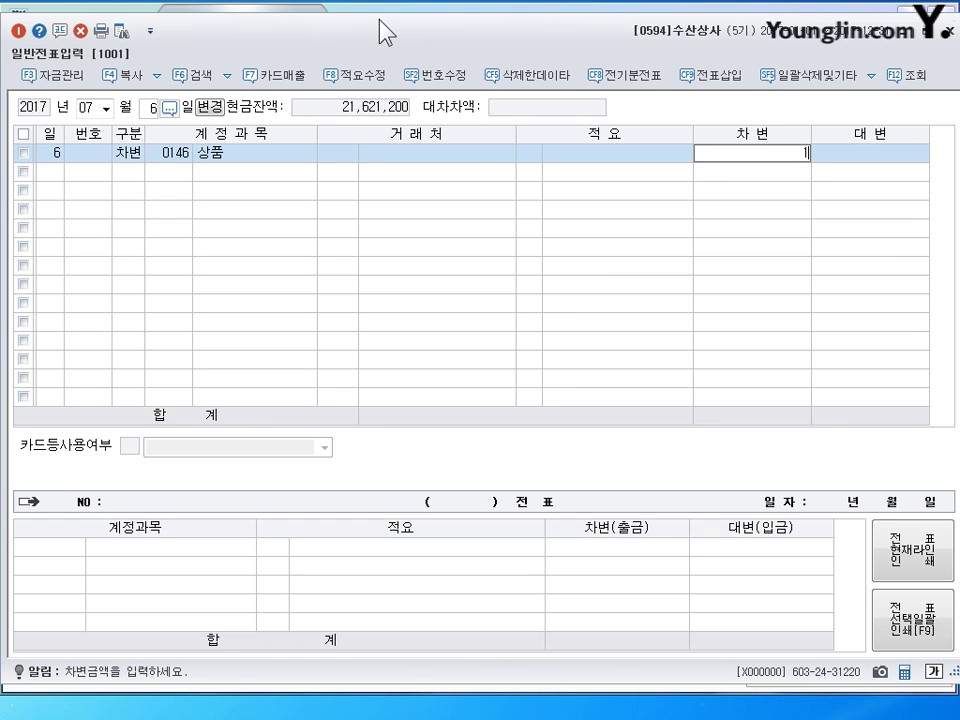
{"action": "type", "text": "1030000"}
{"action": "key", "text": "Return"}
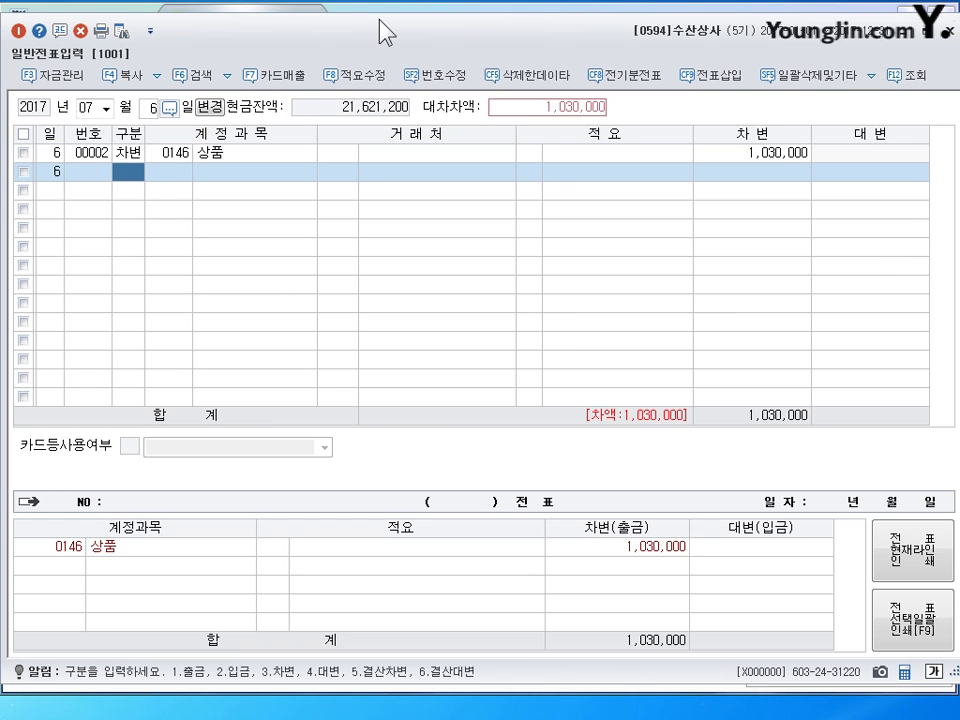
- Credit 131 선급금 100,000 for partner 진미상사
{"action": "type", "text": "4131"}
{"action": "key", "text": "Return"}
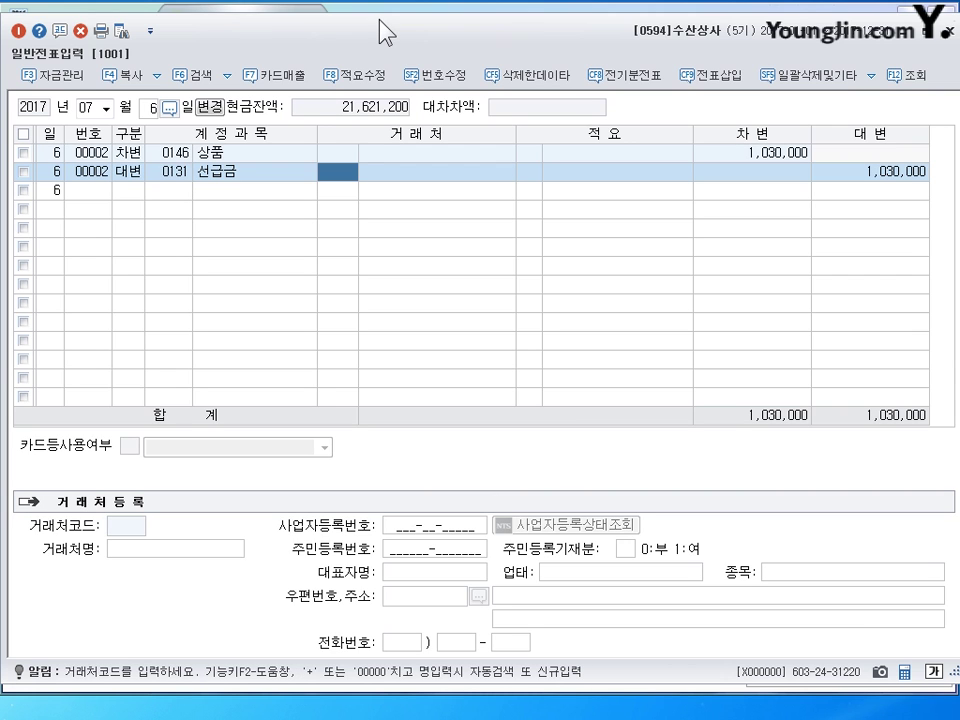
{"action": "type", "text": "진미"}
{"action": "key", "text": "Return"}
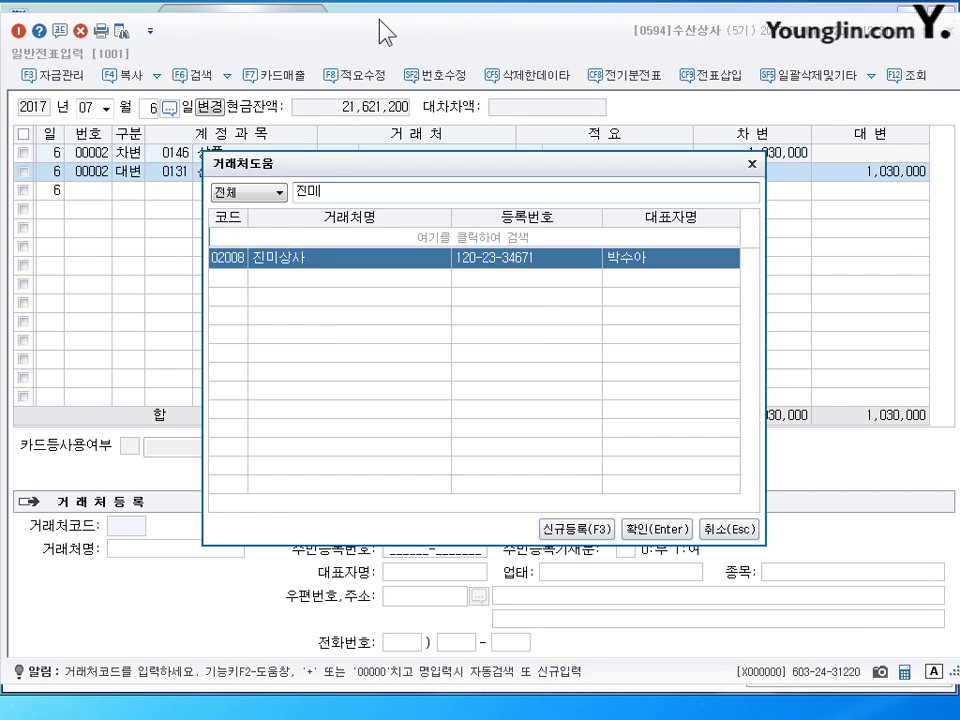
{"action": "key", "text": "Return"}
{"action": "key", "text": "Return"}
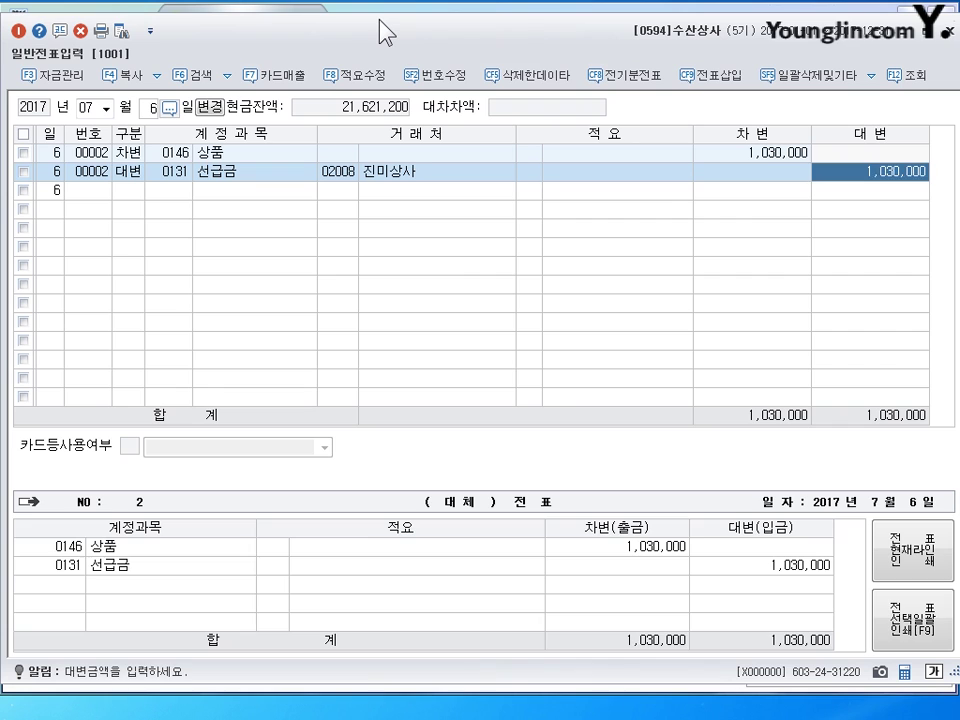
{"action": "type", "text": "100000"}
{"action": "key", "text": "Return"}
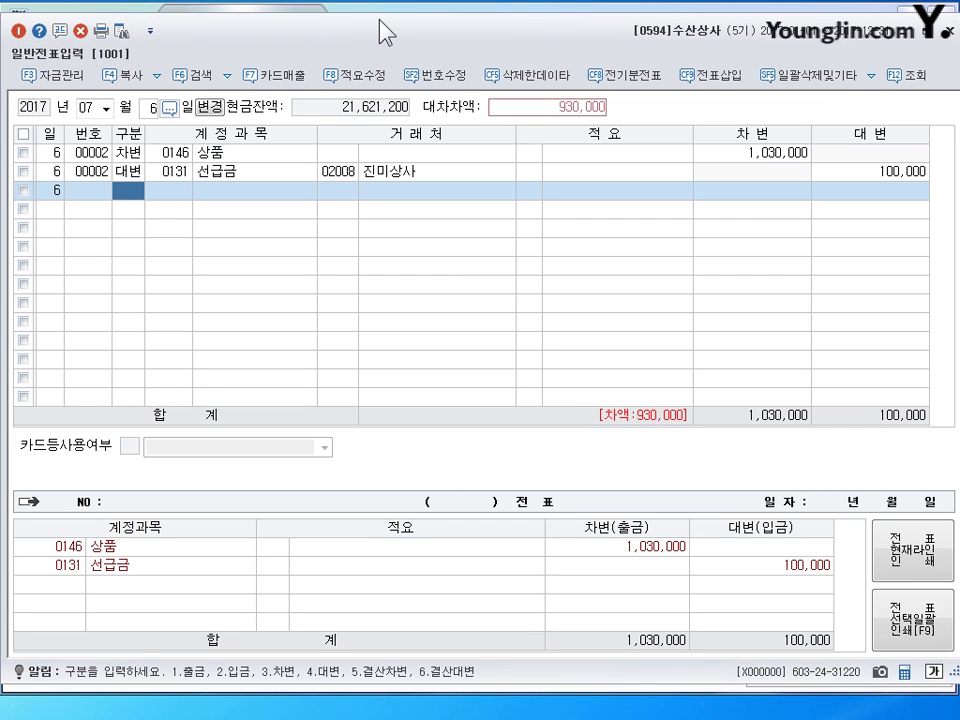
{"action": "type", "text": "4"}
- Credit 251 외상매입금 900,000 for 진미상사 and 101 현금 30,000
{"action": "key", "text": "Return"}
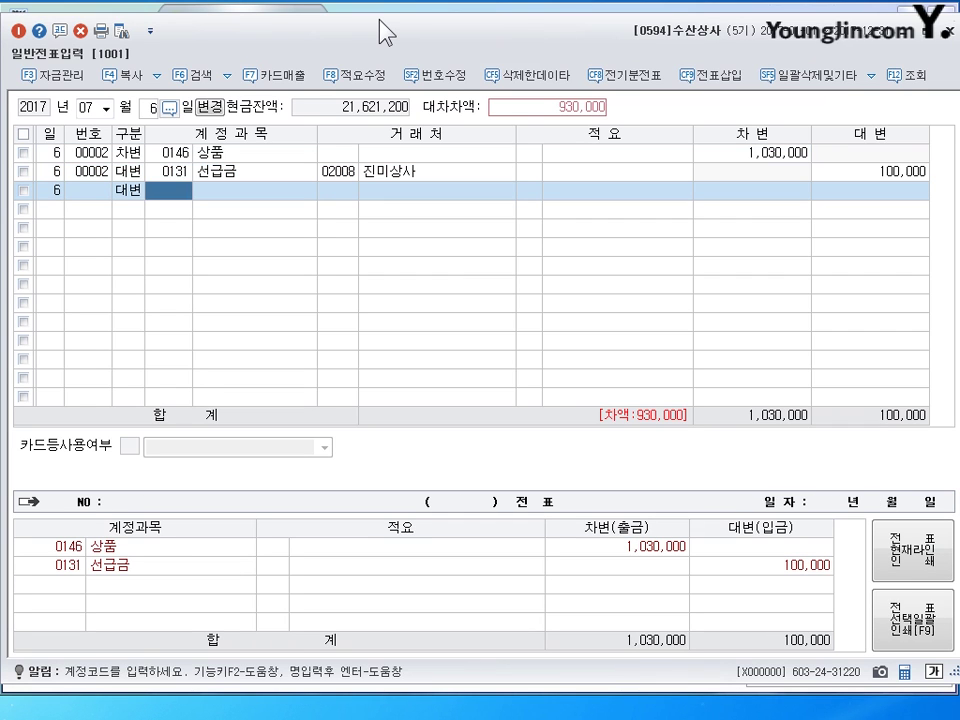
{"action": "type", "text": "251"}
{"action": "key", "text": "Return"}
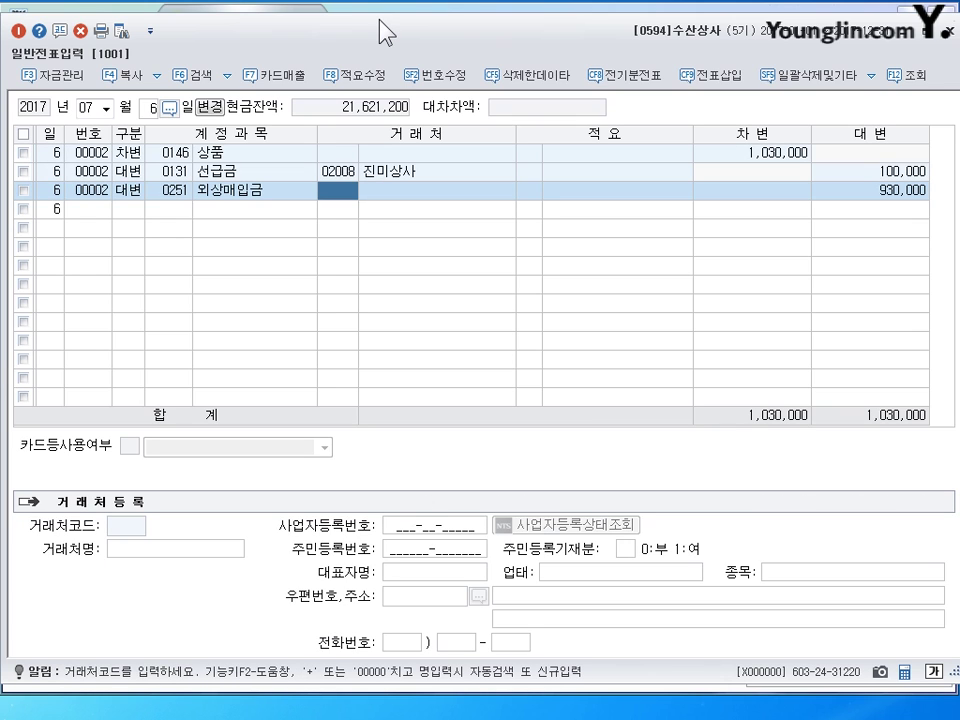
{"action": "type", "text": "00000"}
{"action": "key", "text": "Return"}
{"action": "type", "text": "진미"}
{"action": "key", "text": "Return"}
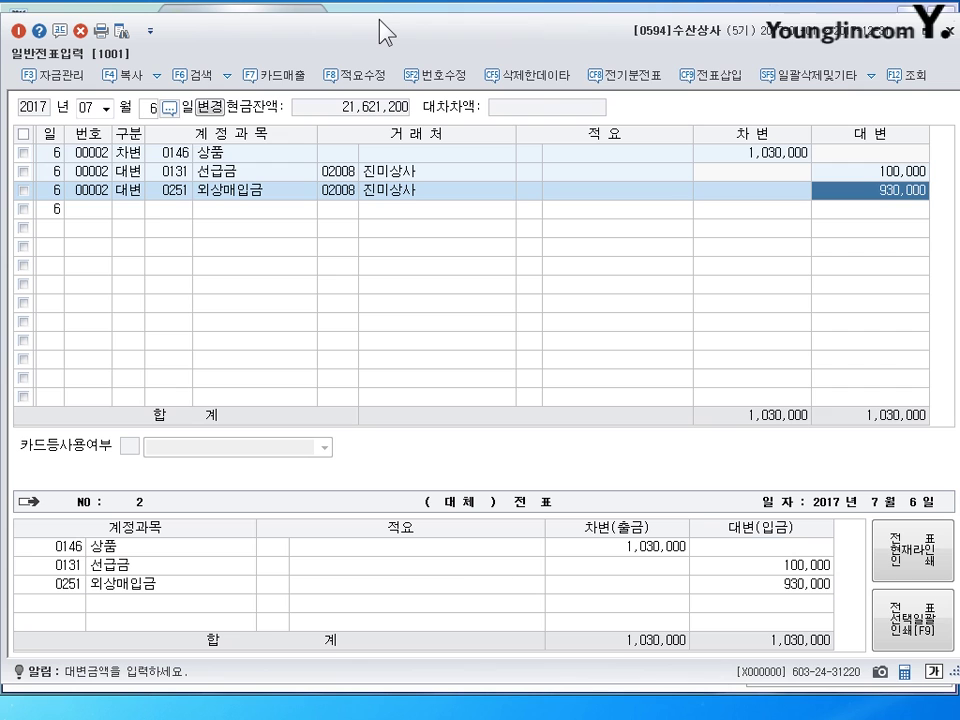
{"action": "type", "text": "900"}
{"action": "key", "text": "Return"}
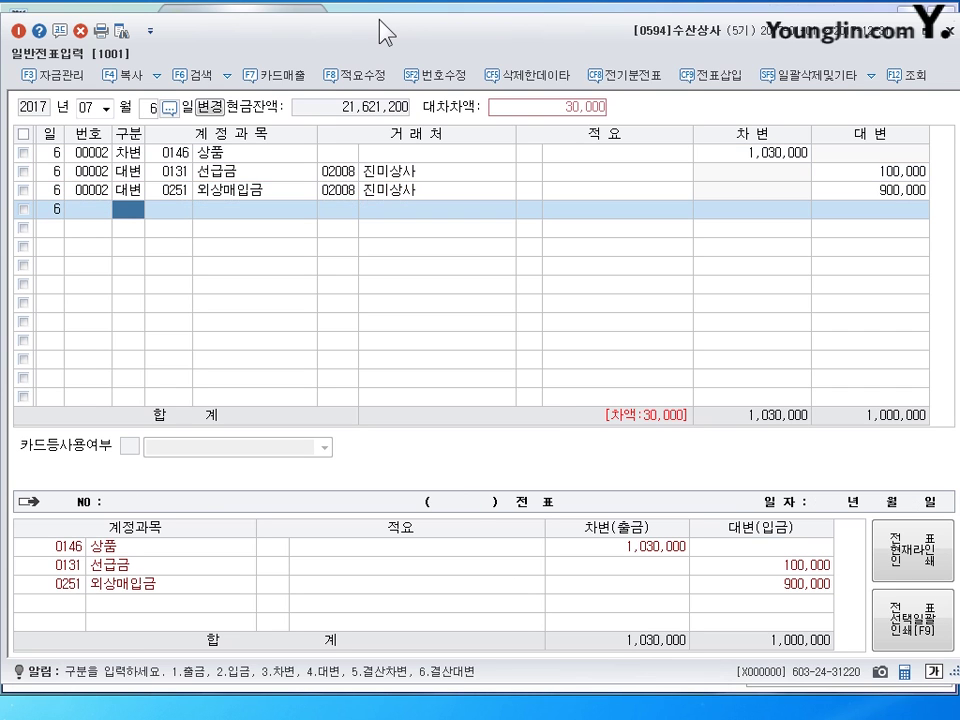
{"action": "left_click", "coordinate": [330, 191]}
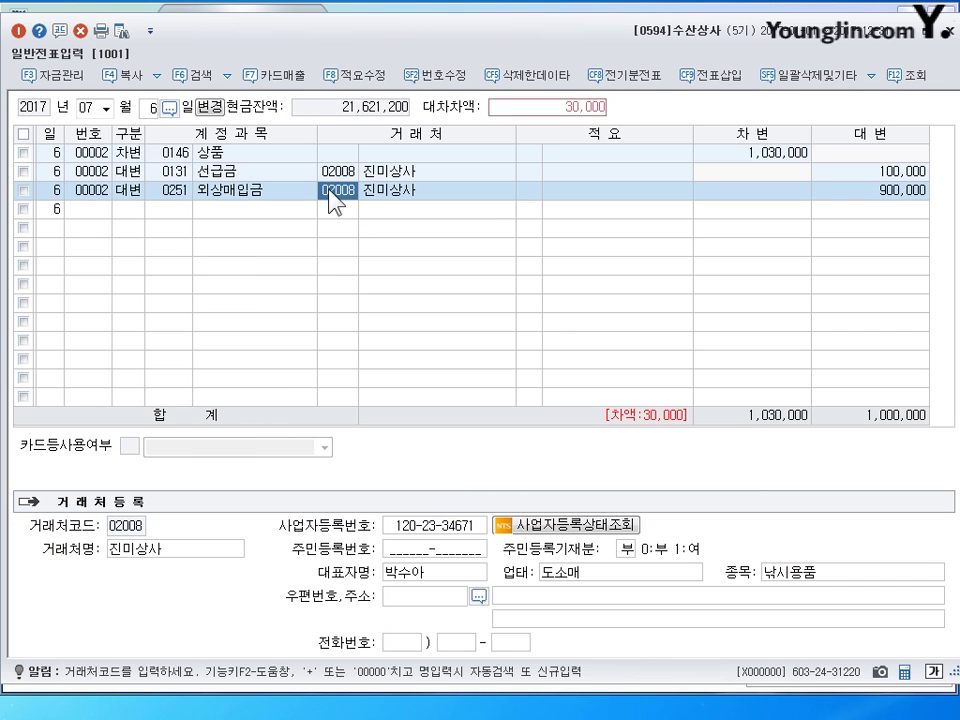
{"action": "key", "text": "Return"}
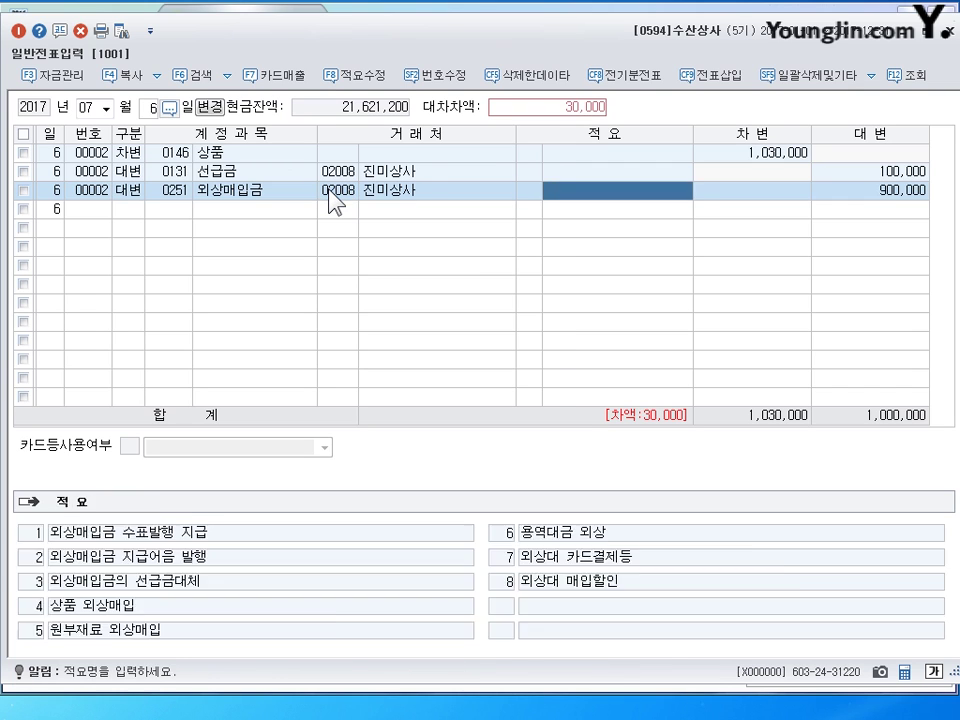
{"action": "key", "text": "Return"}
{"action": "key", "text": "Return"}
{"action": "type", "text": "4"}
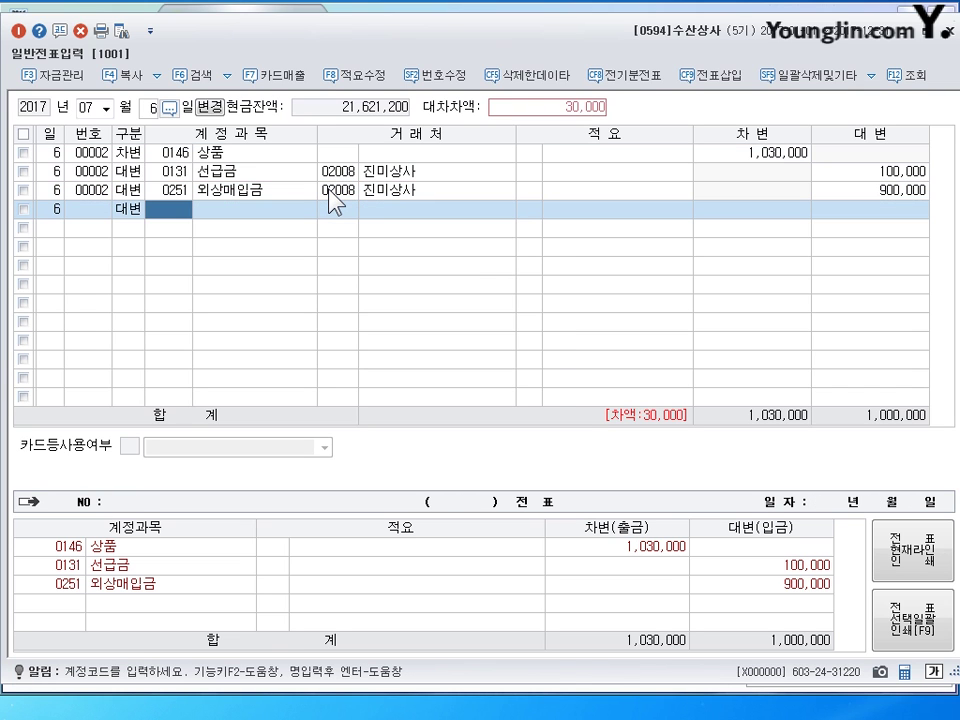
{"action": "type", "text": "101"}
{"action": "key", "text": "Return"}
{"action": "key", "text": "Return"}
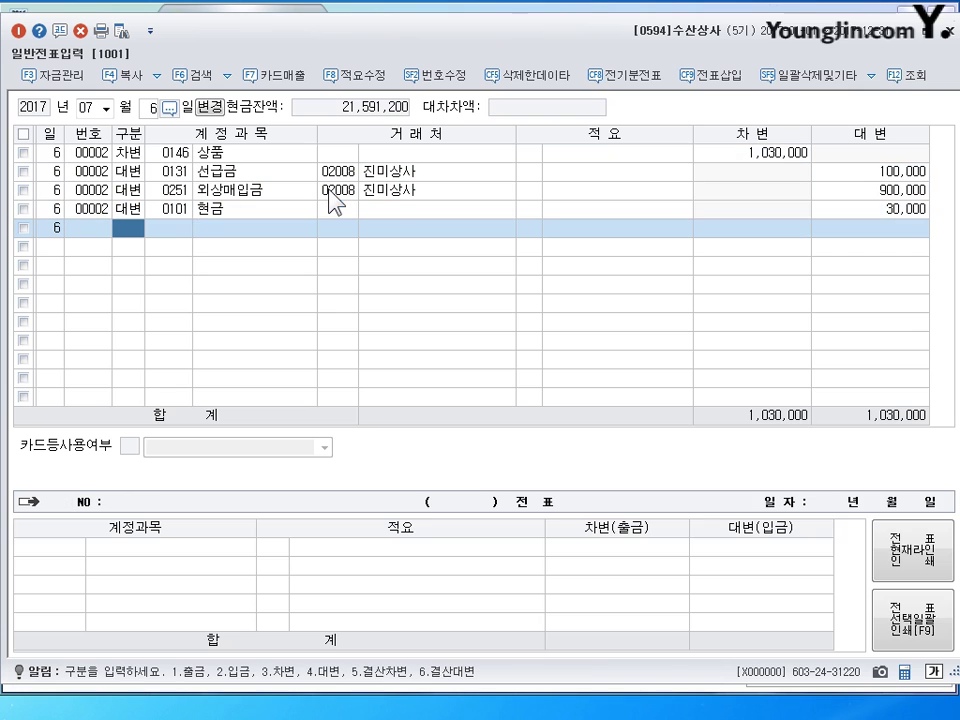
- Change the voucher day to July 9, begin a debit line, and search accounts for 매출
{"action": "left_click", "coordinate": [151, 110]}
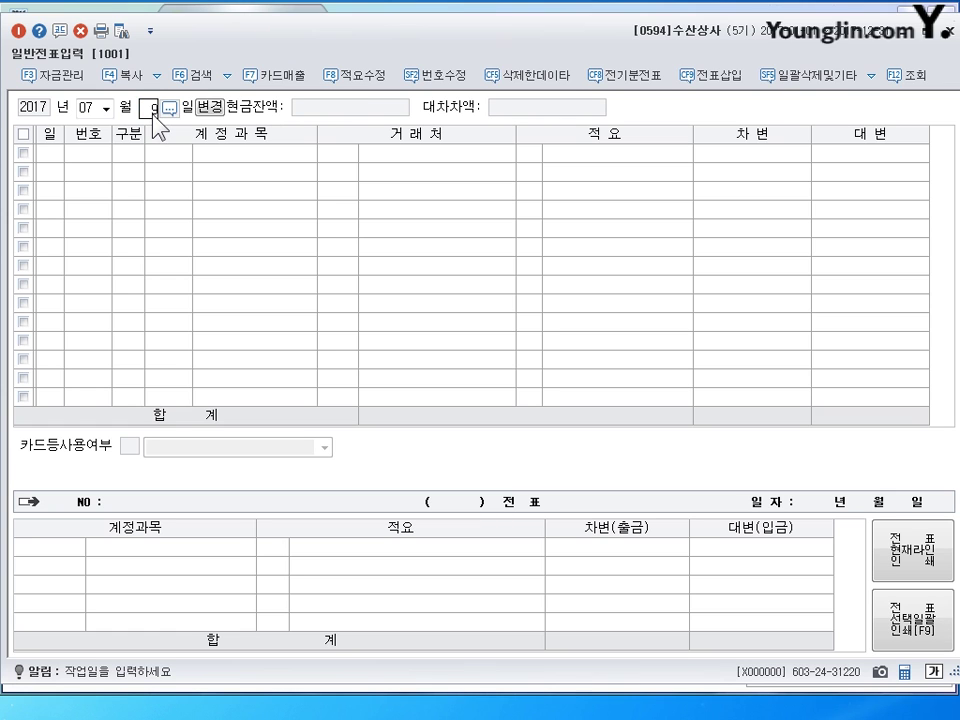
{"action": "type", "text": "9"}
{"action": "key", "text": "Return"}
{"action": "type", "text": "3"}
{"action": "key", "text": "Return"}
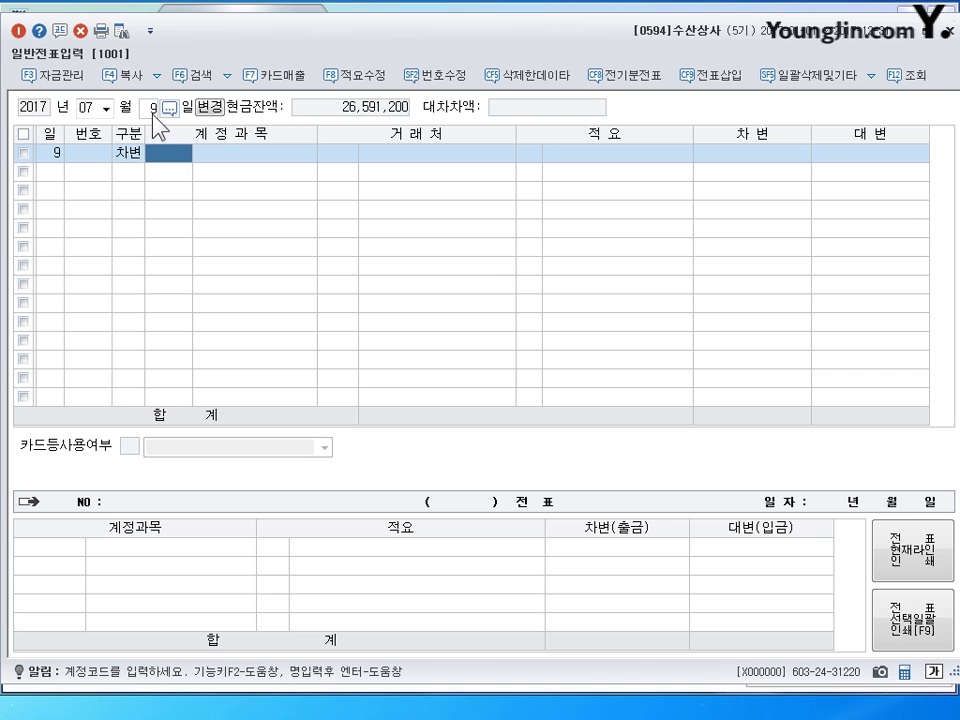
{"action": "type", "text": "매출"}
{"action": "key", "text": "Return"}
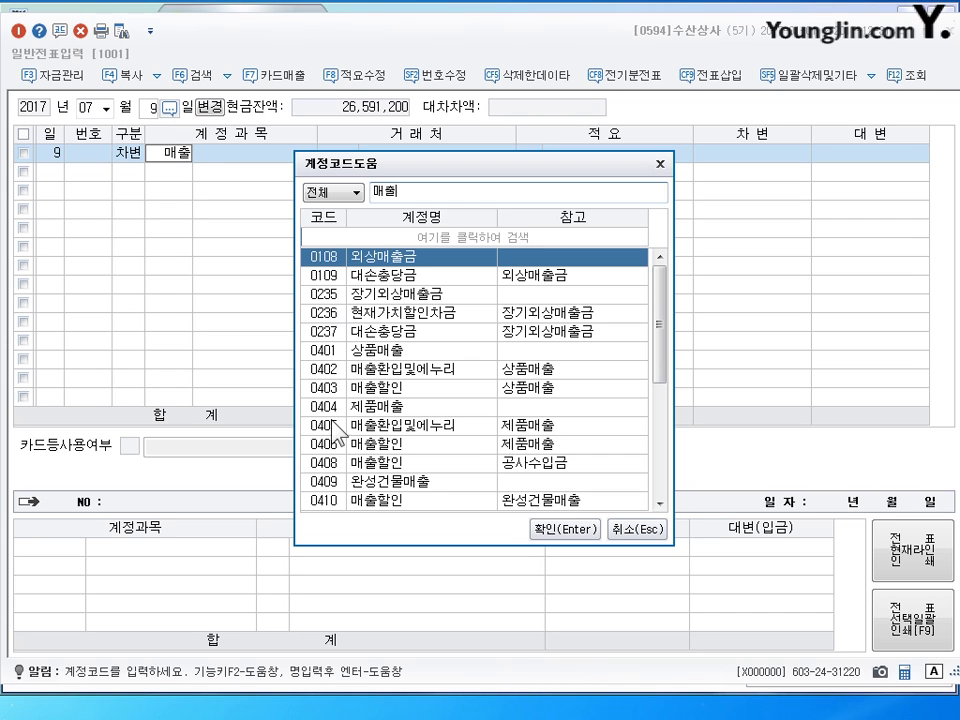
- Debit 0403 매출할인 60,000 and 0103 보통예금 2,940,000
{"action": "left_click", "coordinate": [395, 392]}
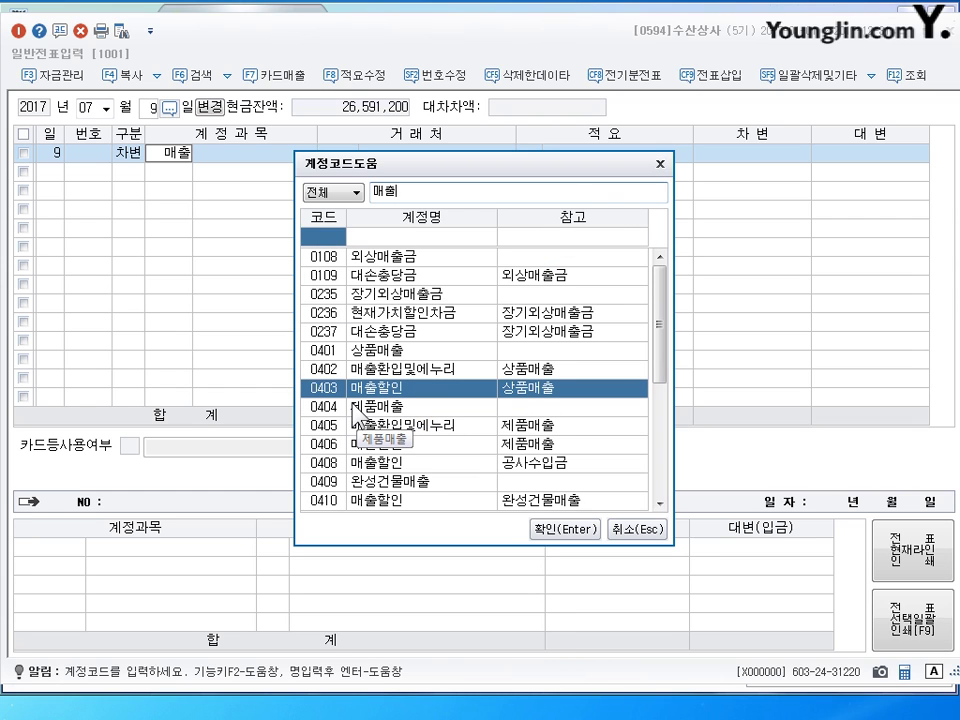
{"action": "key", "text": "Return"}
{"action": "key", "text": "Return"}
{"action": "key", "text": "Return"}
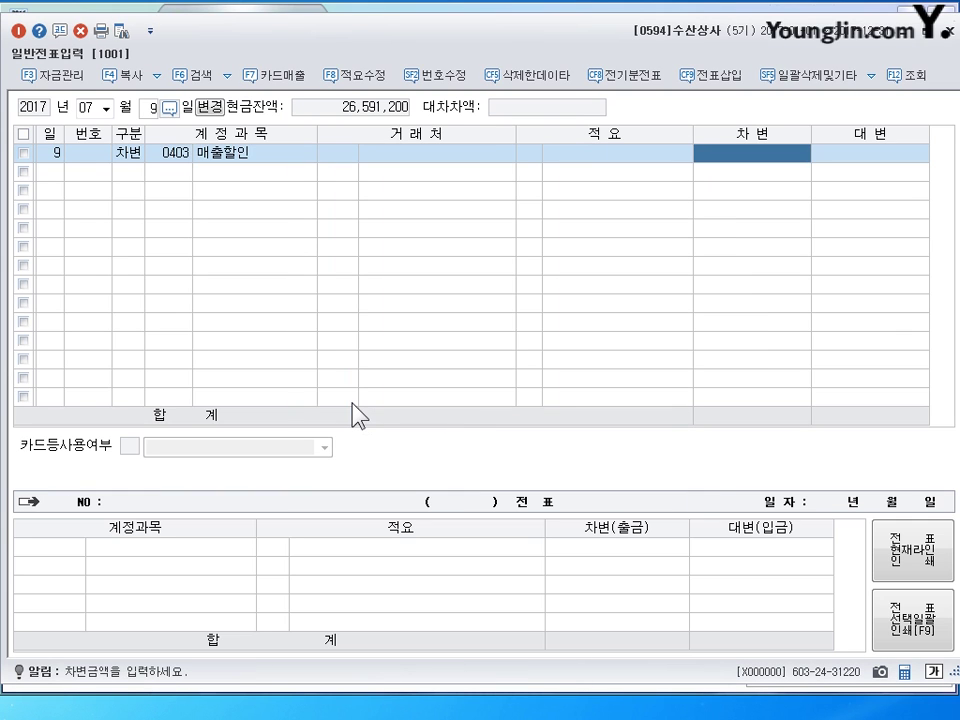
{"action": "type", "text": "600000"}
{"action": "key", "text": "Return"}
{"action": "type", "text": "1"}
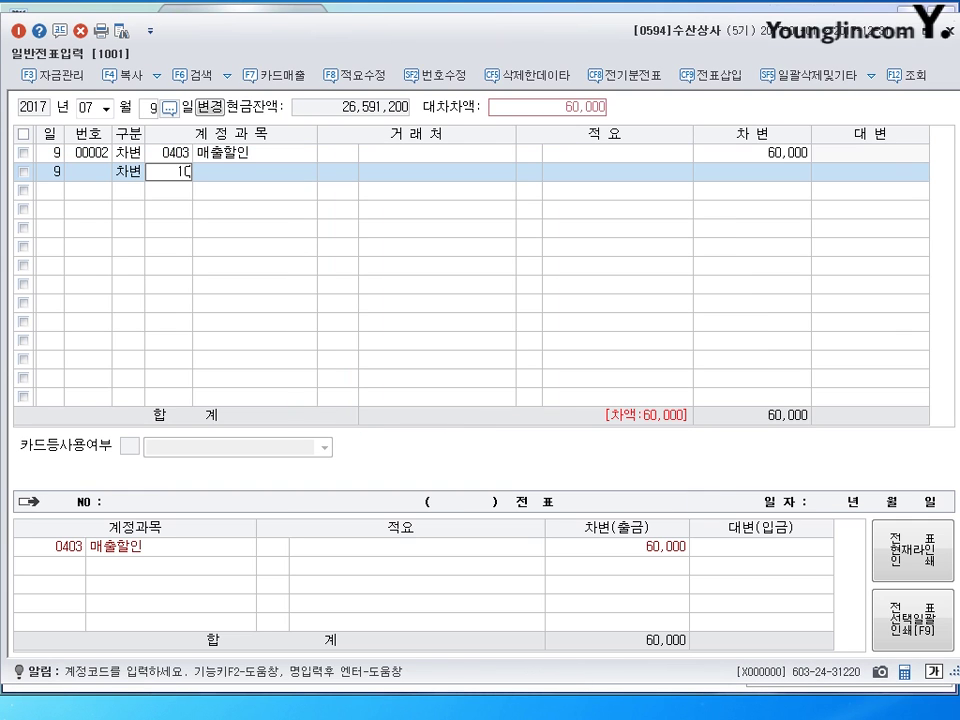
{"action": "type", "text": "03"}
{"action": "key", "text": "Return"}
{"action": "key", "text": "Return"}
{"action": "key", "text": "Return"}
{"action": "key", "text": "Return"}
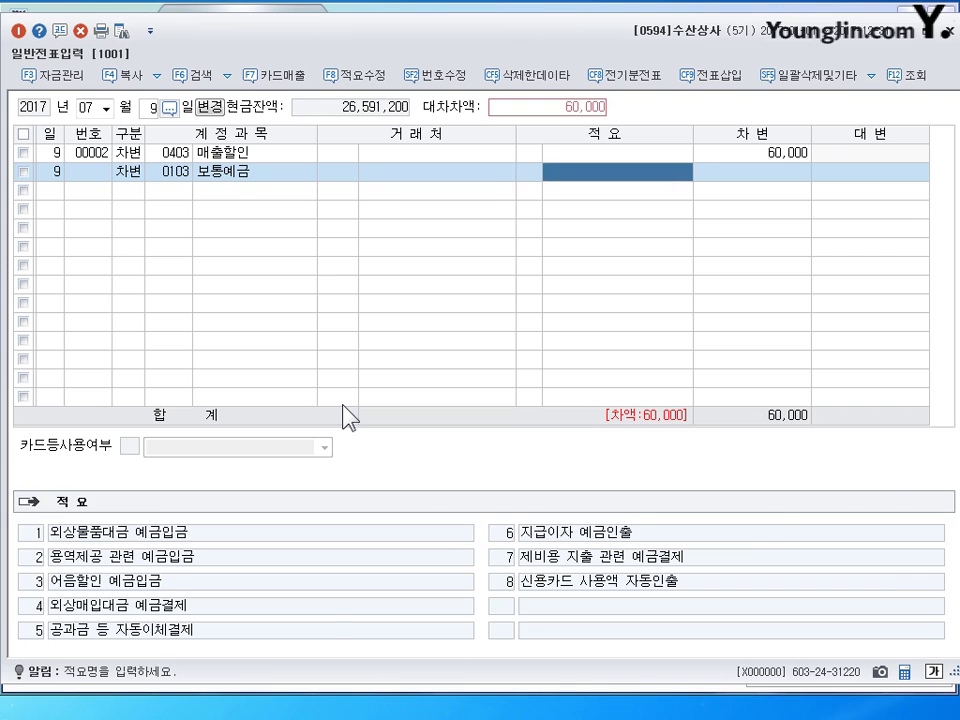
{"action": "type", "text": "2,9"}
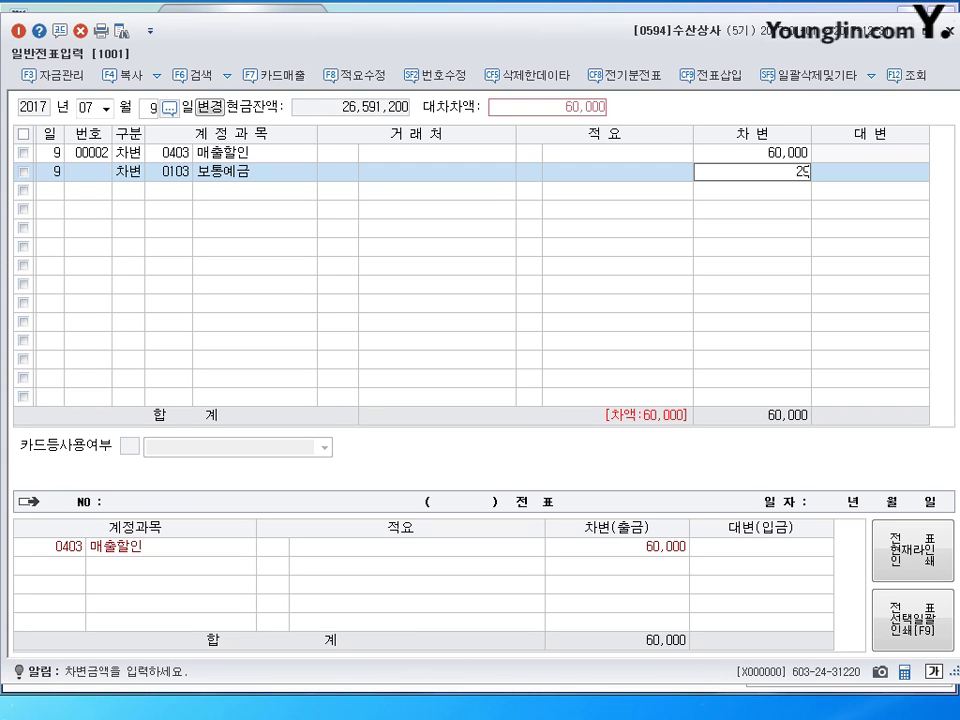
{"action": "type", "text": "40,000"}
{"action": "key", "text": "Return"}
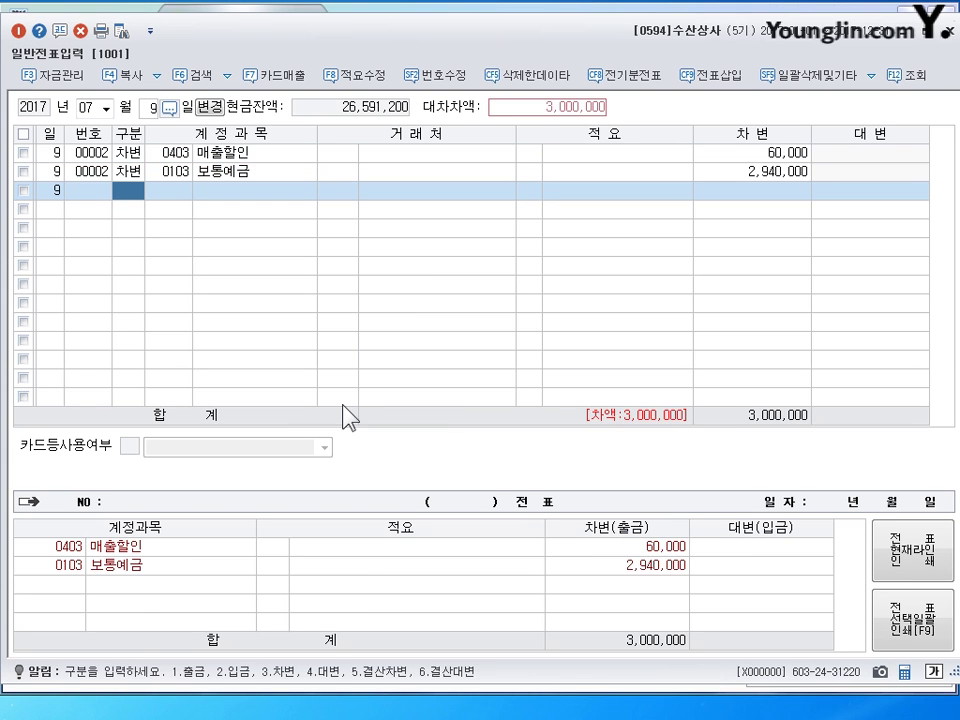
- Credit 0108 외상매출금 3,000,000 from customer 성동상사 to complete the voucher
{"action": "type", "text": "4"}
{"action": "key", "text": "Return"}
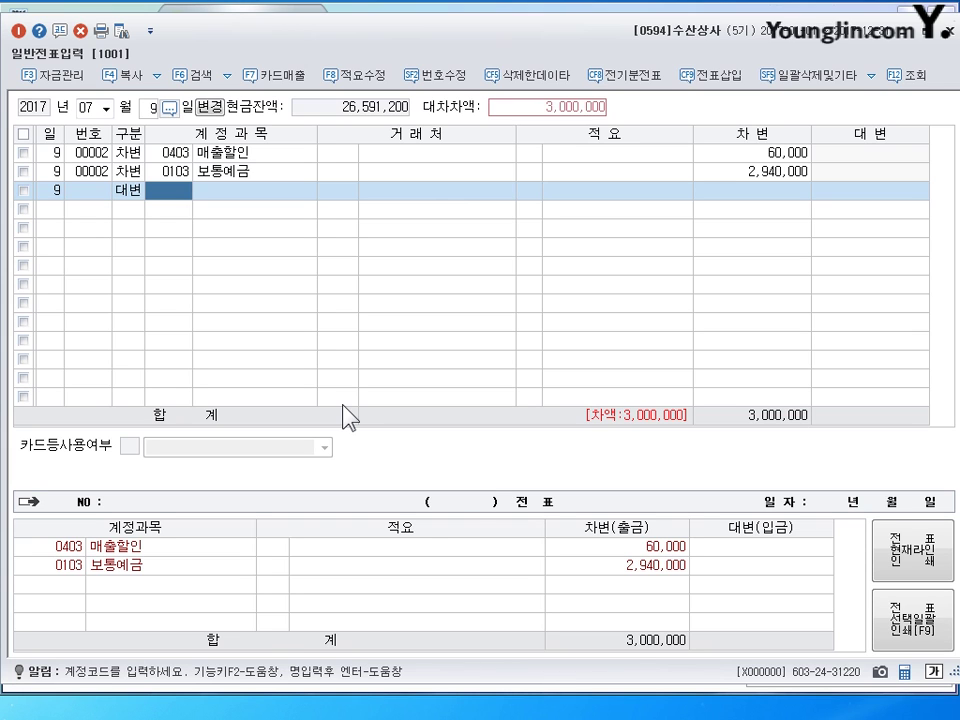
{"action": "type", "text": "108"}
{"action": "key", "text": "Return"}
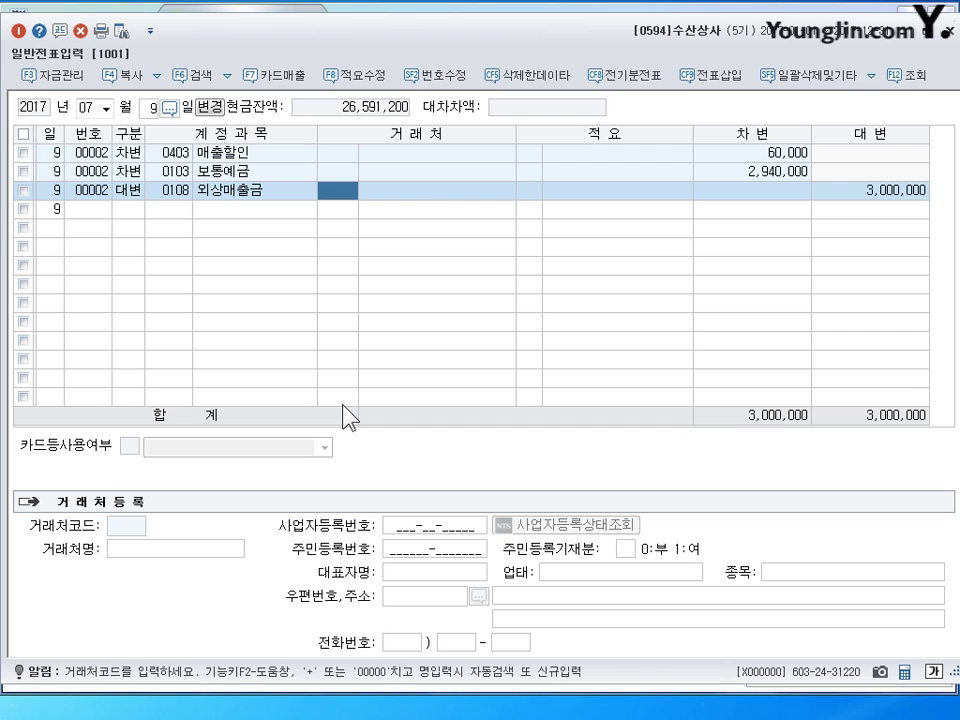
{"action": "type", "text": "성동"}
{"action": "key", "text": "Return"}
{"action": "key", "text": "Return"}
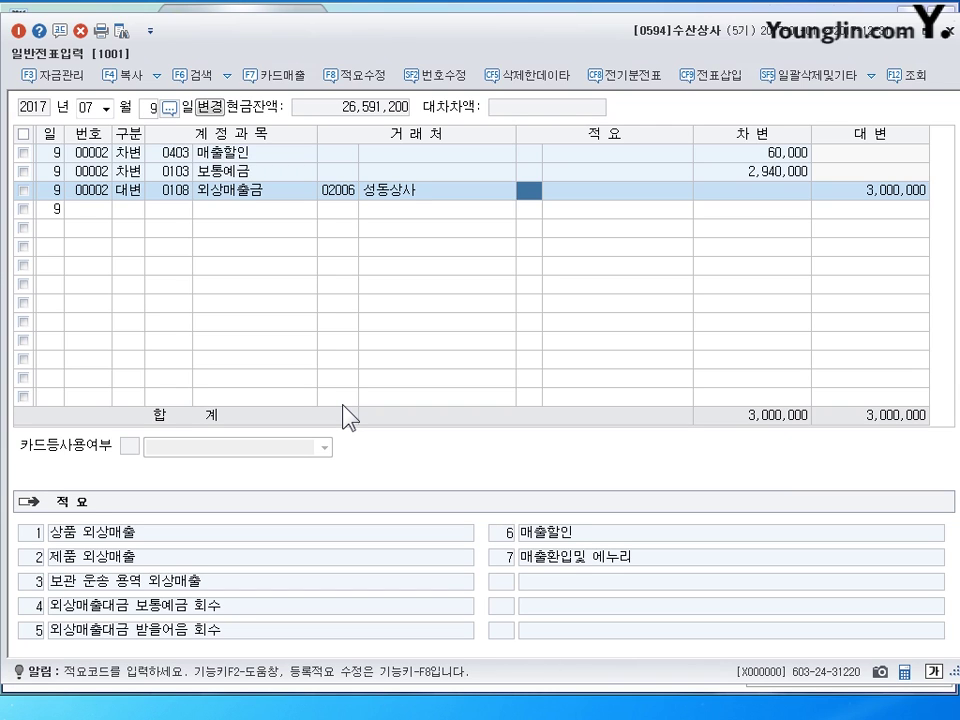
{"action": "key", "text": "Return"}
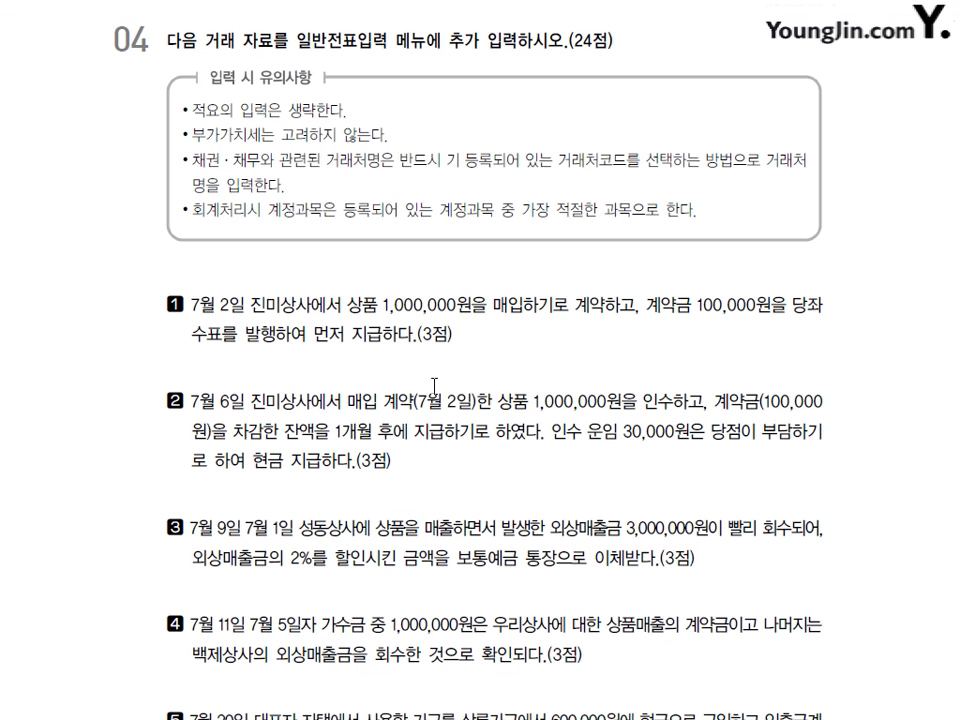
{"action": "scroll", "coordinate": [423, 386], "scroll_direction": "down", "scroll_amount": 4}
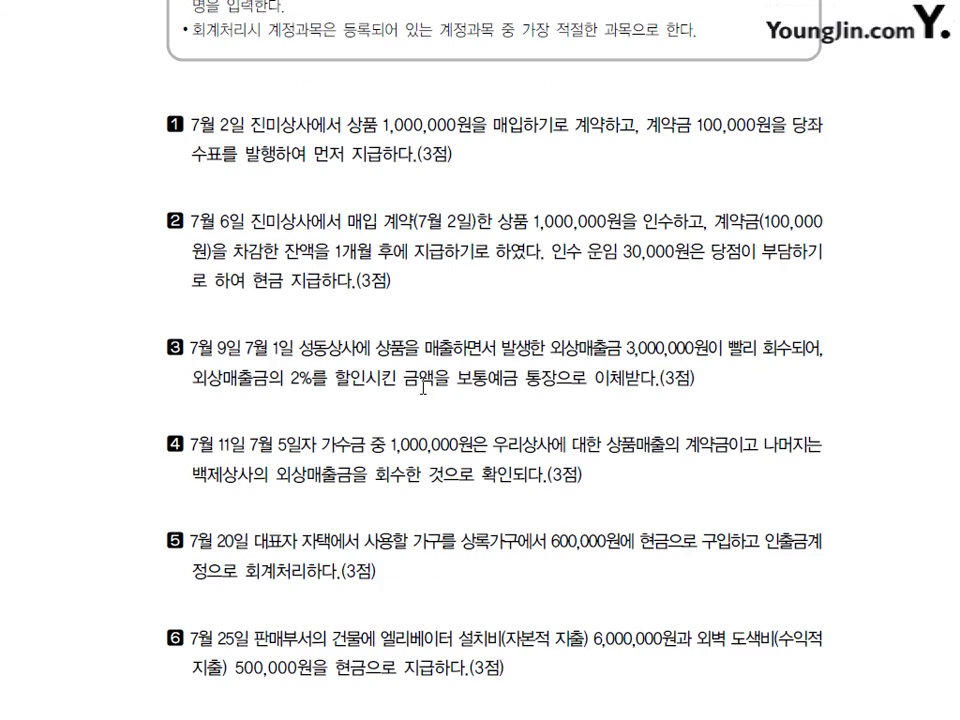
{"action": "scroll", "coordinate": [423, 386], "scroll_direction": "down", "scroll_amount": 4}
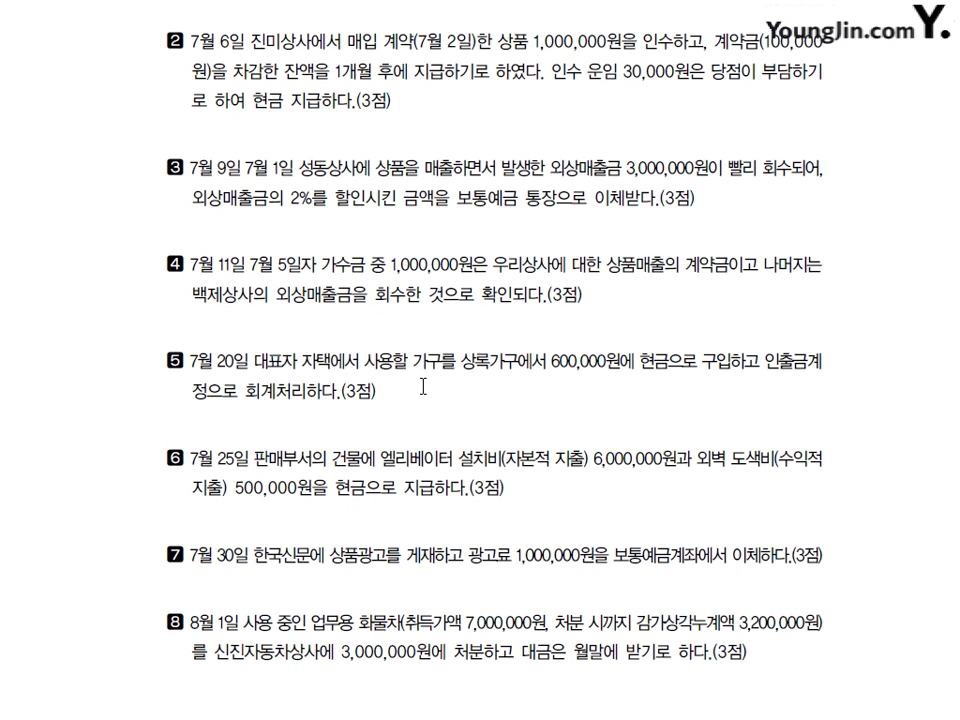
{"action": "key", "text": "ctrl+p"}
{"action": "mouse_move", "coordinate": [360, 246]}
{"action": "left_mouse_down"}
{"action": "mouse_move", "coordinate": [322, 262]}
{"action": "mouse_move", "coordinate": [368, 258]}
{"action": "mouse_move", "coordinate": [363, 278]}
{"action": "left_mouse_up"}
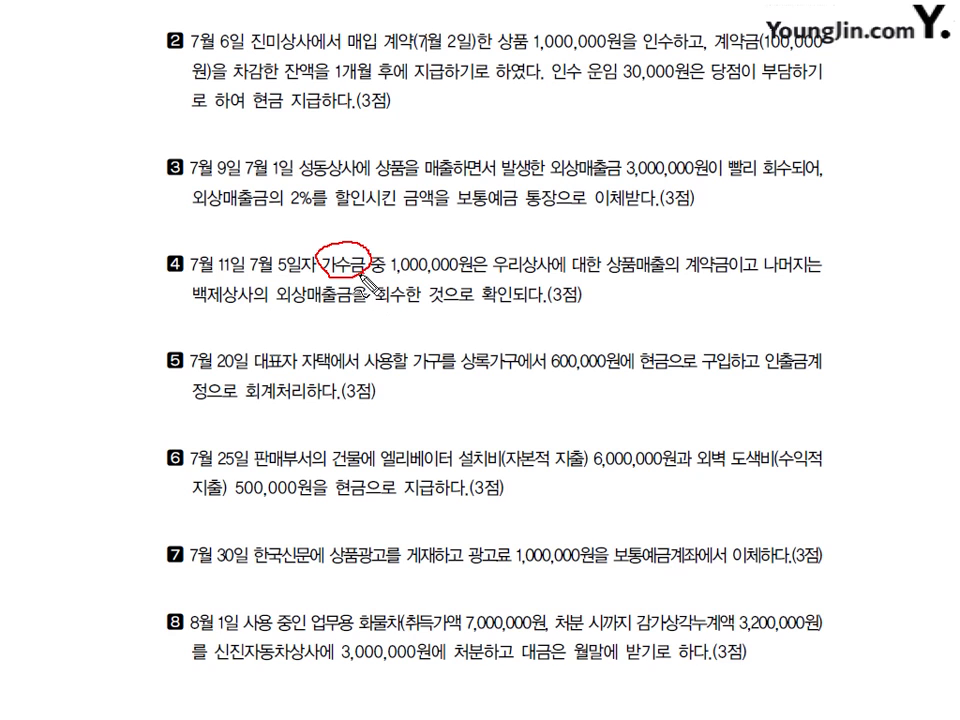
{"action": "left_click_drag", "start_coordinate": [251, 266], "coordinate": [300, 271]}
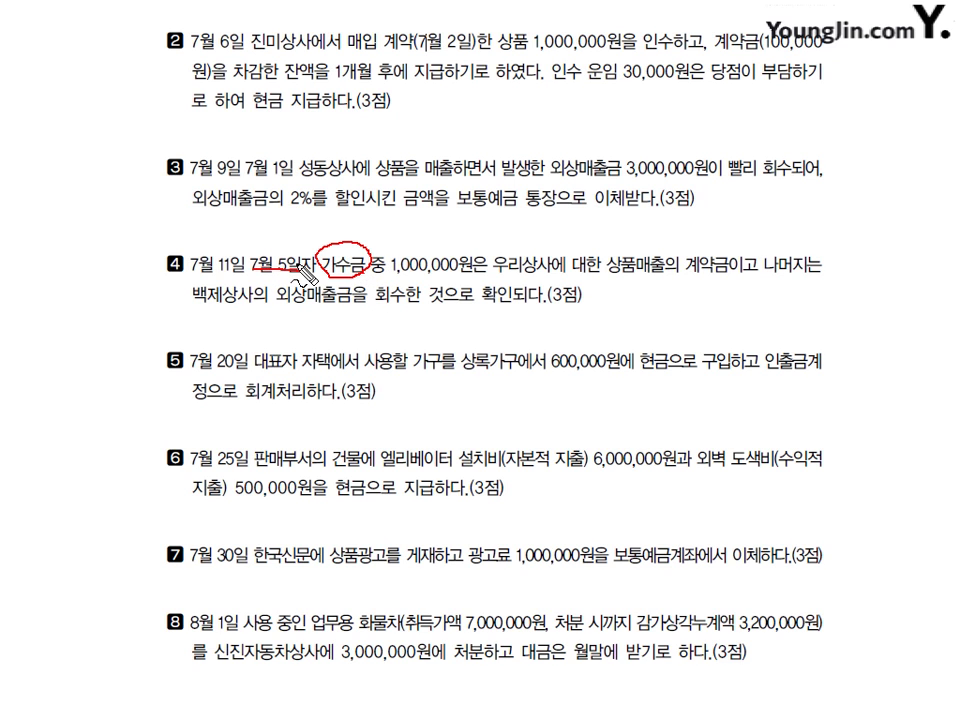
{"action": "key", "text": "Escape"}
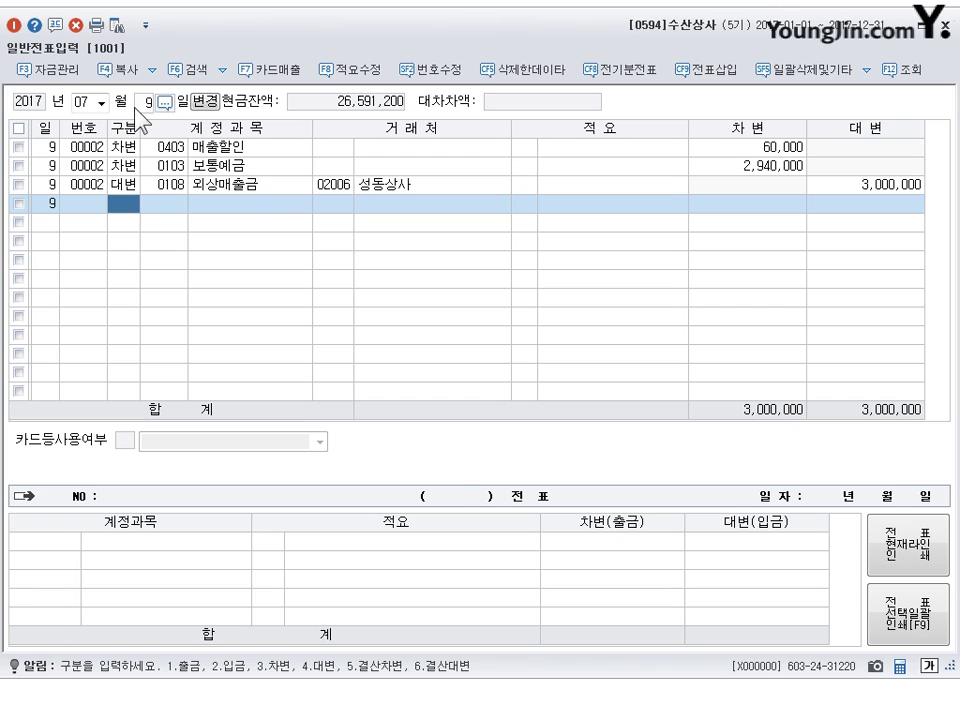
- Load the July 5 vouchers and select the 1,500,000 0257 가수금 cash receipt
{"action": "left_click", "coordinate": [145, 103]}
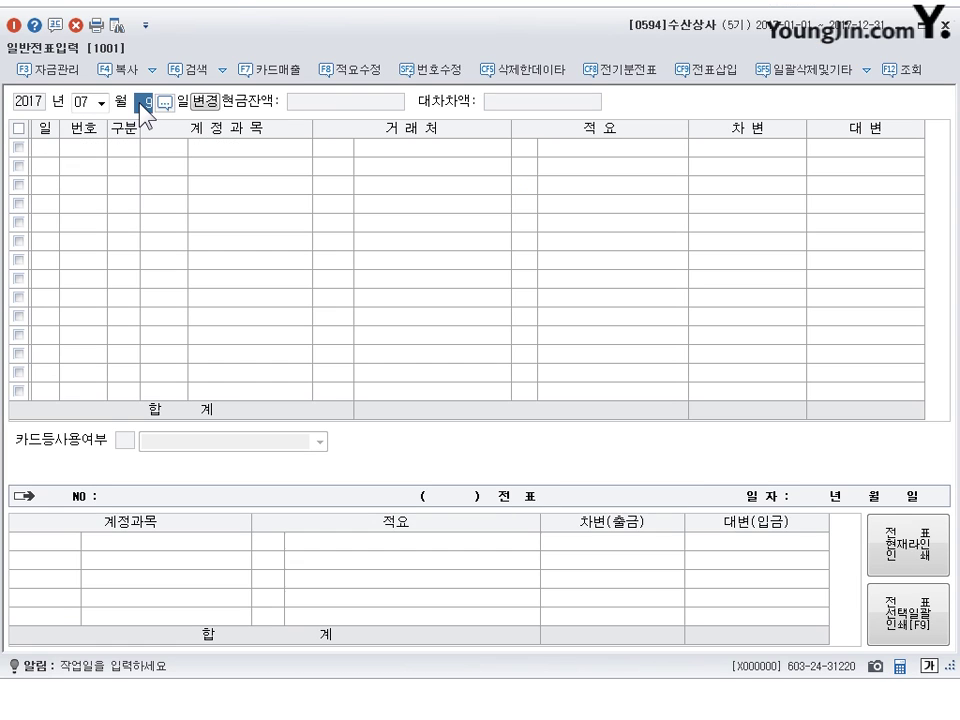
{"action": "type", "text": "5"}
{"action": "key", "text": "Return"}
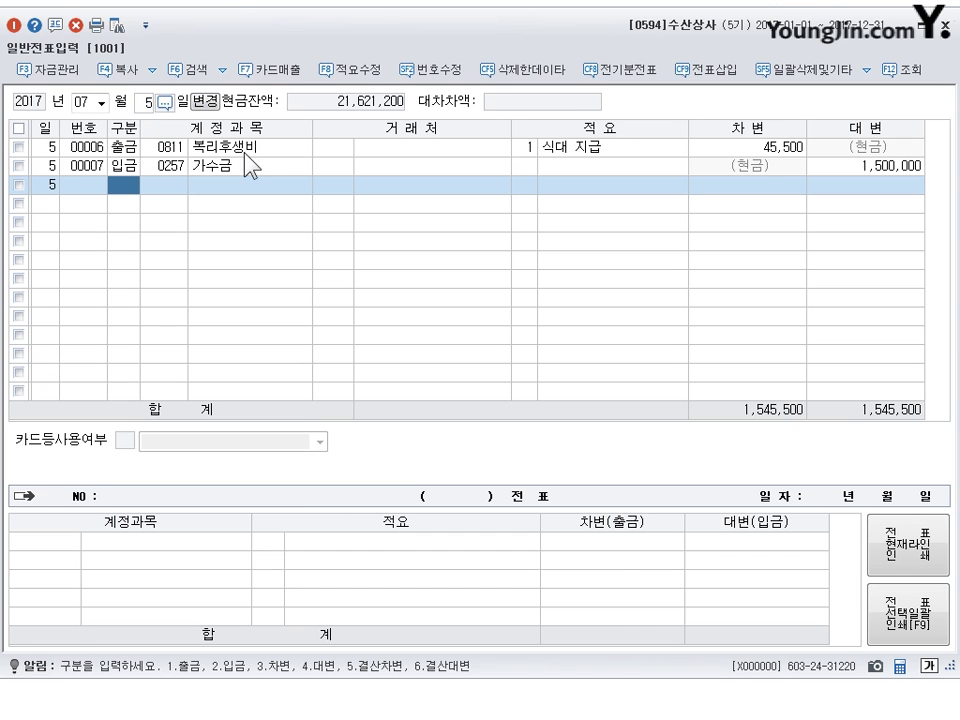
{"action": "left_click", "coordinate": [232, 166]}
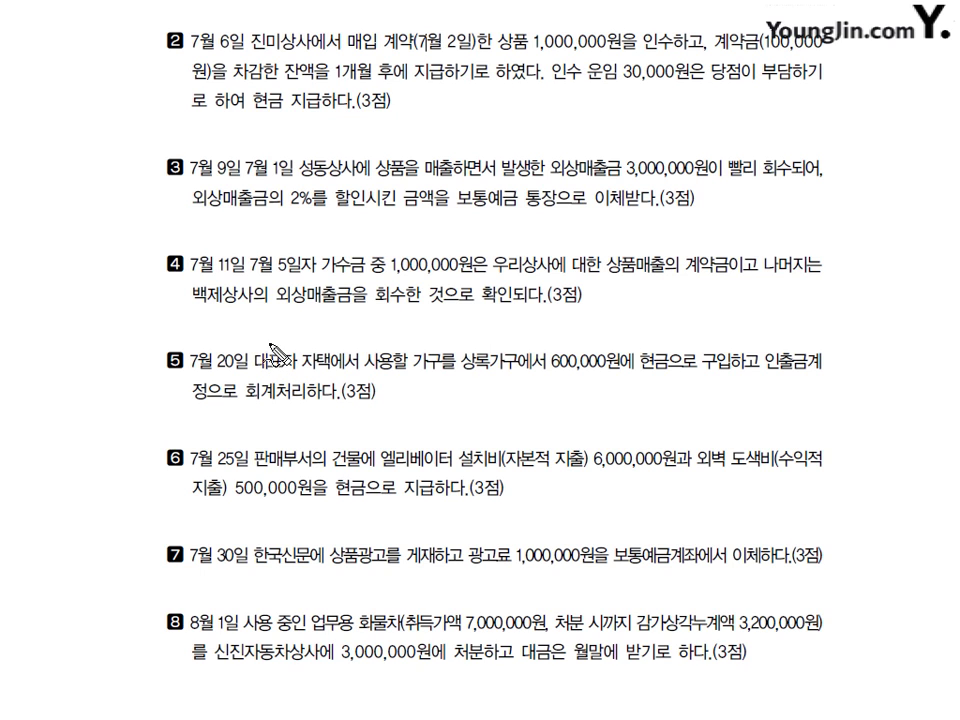
- Handwrite 가수금 1,500,000, a divider, and 선수금 1,000,000 under item 4
{"action": "mouse_move", "coordinate": [242, 316]}
{"action": "left_mouse_down"}
{"action": "mouse_move", "coordinate": [262, 334]}
{"action": "mouse_move", "coordinate": [283, 330]}
{"action": "mouse_move", "coordinate": [218, 330]}
{"action": "mouse_move", "coordinate": [290, 328]}
{"action": "left_mouse_up"}
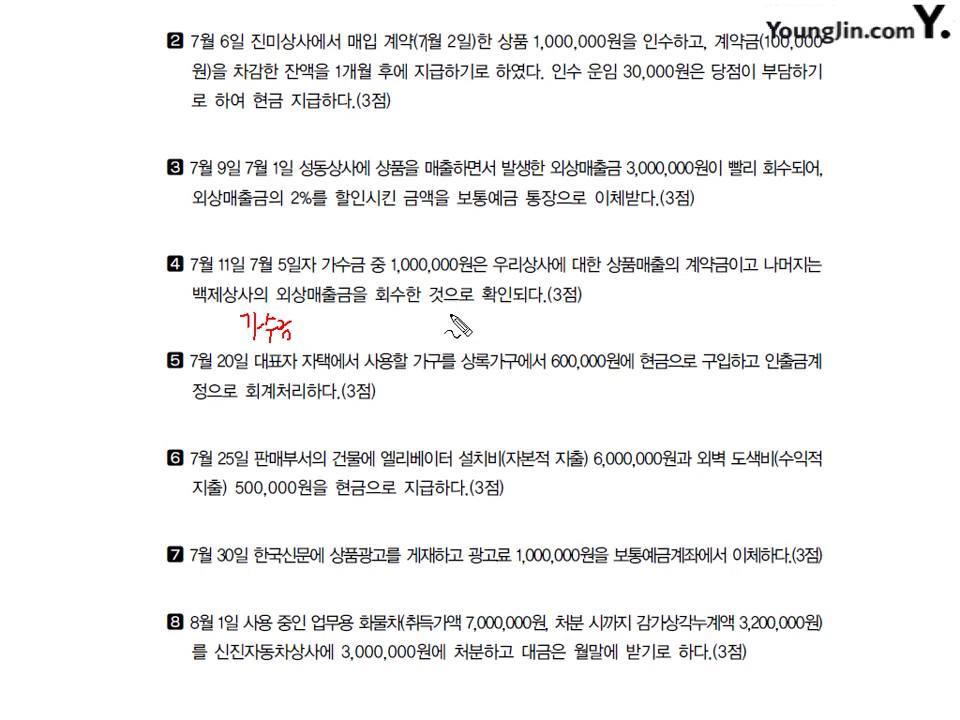
{"action": "left_click_drag", "start_coordinate": [458, 306], "coordinate": [445, 375]}
{"action": "mouse_move", "coordinate": [332, 318]}
{"action": "left_mouse_down"}
{"action": "mouse_move", "coordinate": [333, 340]}
{"action": "mouse_move", "coordinate": [349, 343]}
{"action": "mouse_move", "coordinate": [406, 322]}
{"action": "left_mouse_up"}
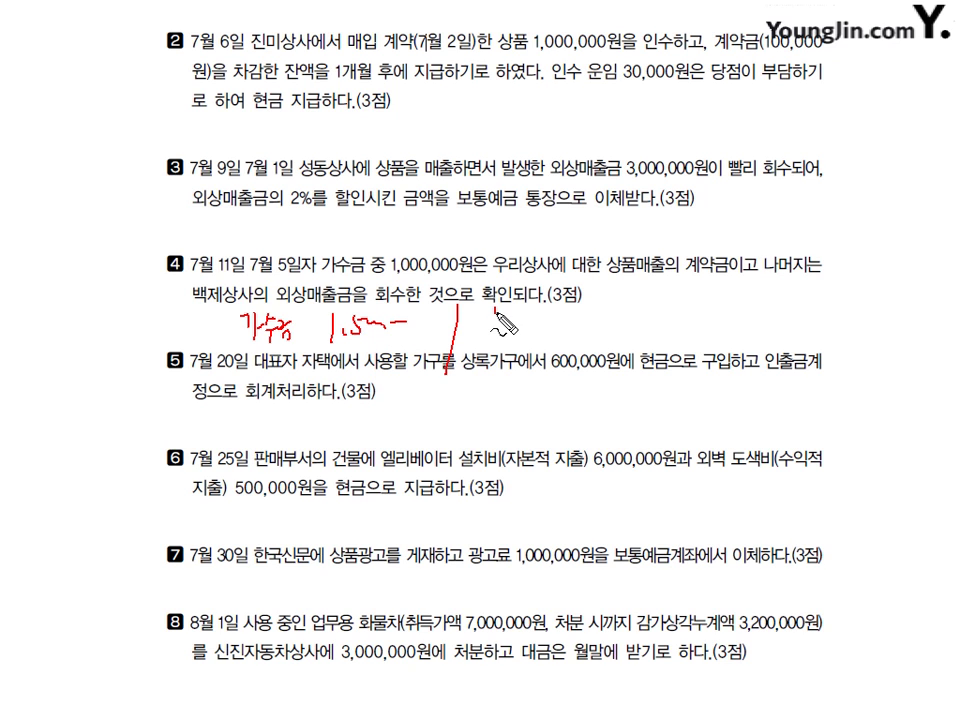
{"action": "mouse_move", "coordinate": [497, 314]}
{"action": "left_mouse_down"}
{"action": "mouse_move", "coordinate": [612, 342]}
{"action": "mouse_move", "coordinate": [634, 329]}
{"action": "mouse_move", "coordinate": [677, 328]}
{"action": "left_mouse_up"}
{"action": "left_click", "coordinate": [650, 330]}
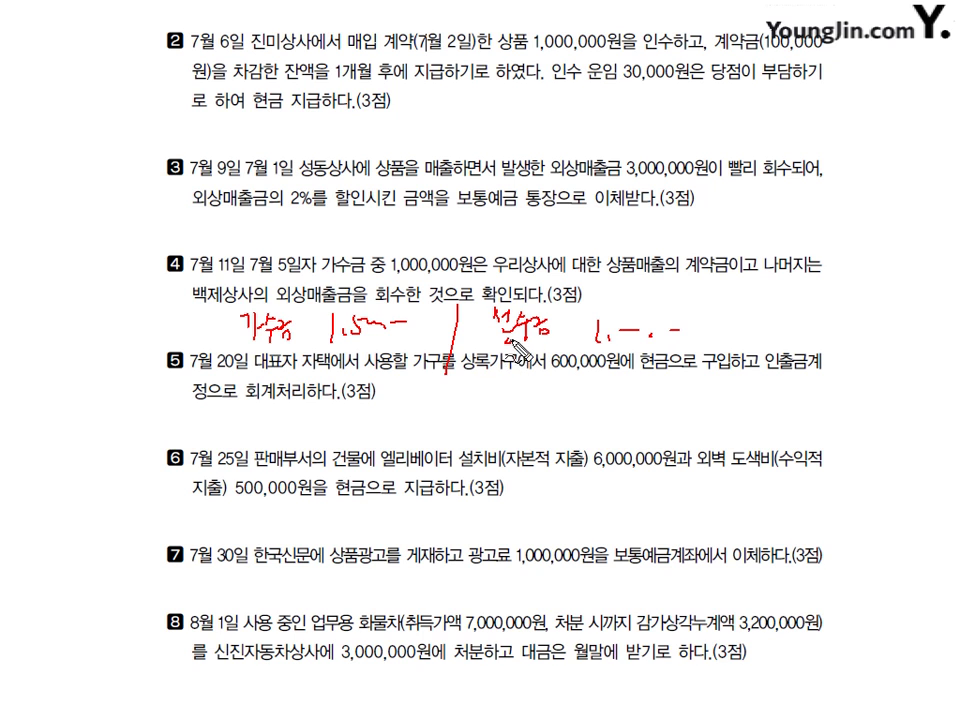
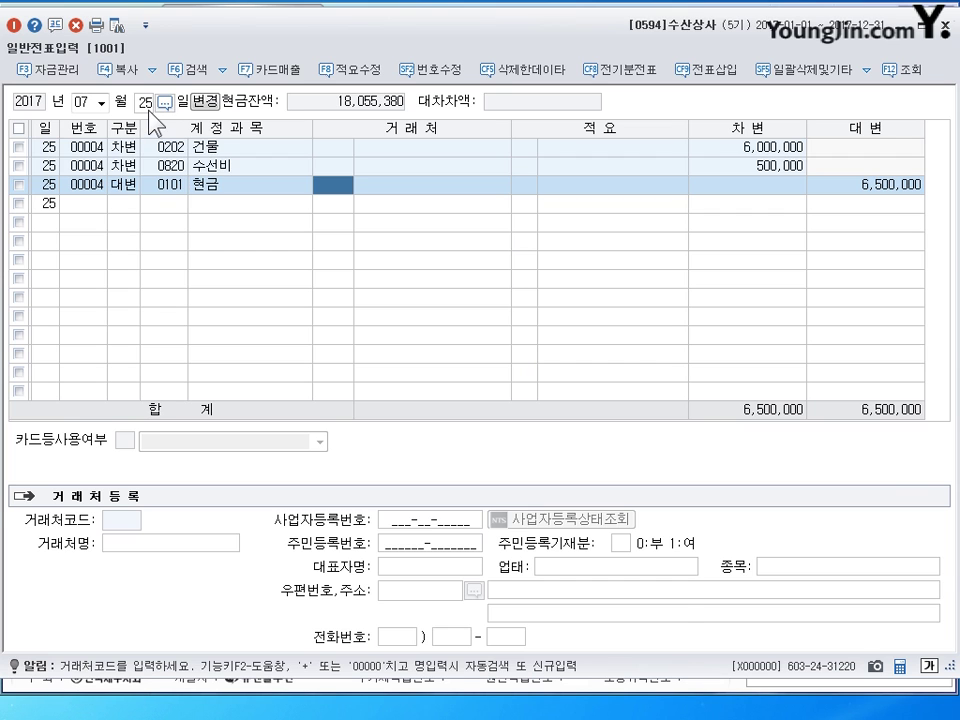
- Record a July 30 voucher debiting 0833 광고선전비 1,000,000 and crediting 0103 보통예금
{"action": "left_click", "coordinate": [145, 102]}
{"action": "type", "text": "30"}
{"action": "key", "text": "Return"}
{"action": "type", "text": "3"}
{"action": "key", "text": "Return"}
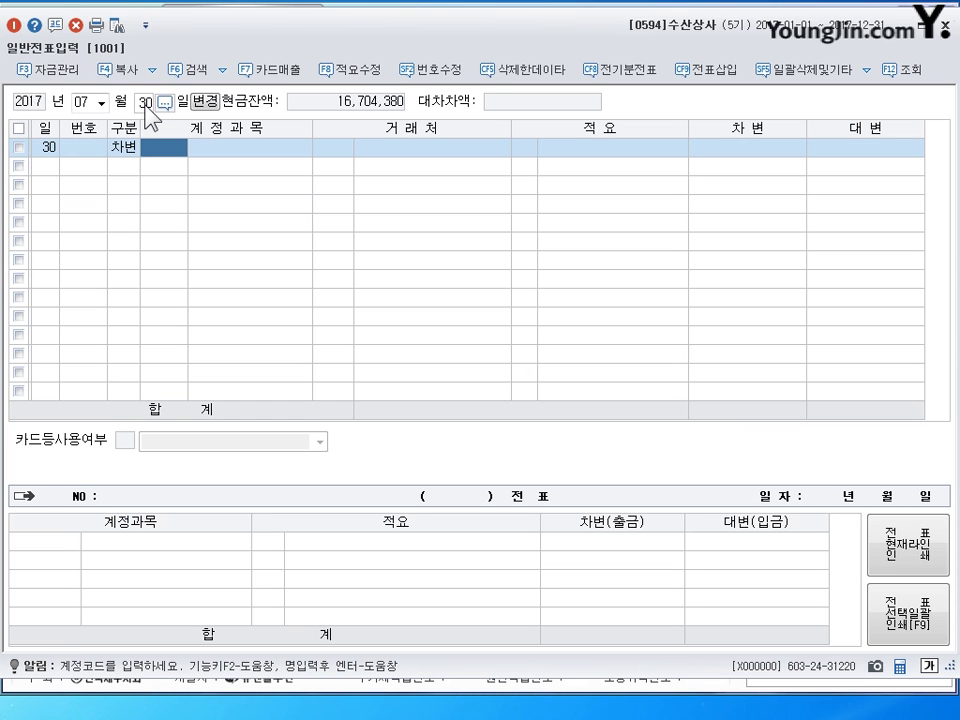
{"action": "type", "text": "833"}
{"action": "key", "text": "Return"}
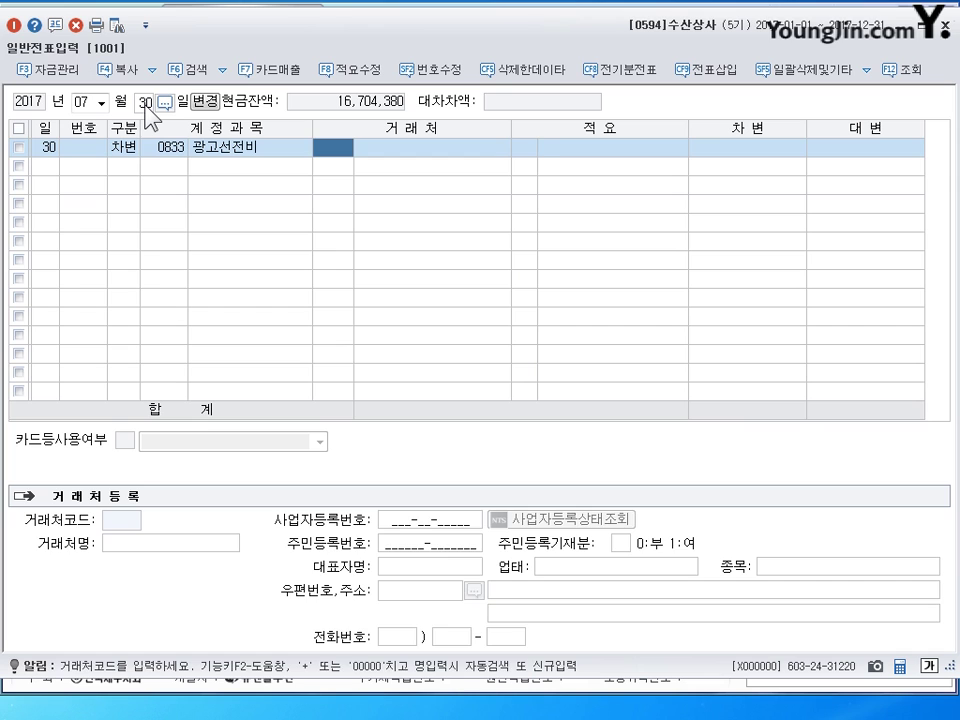
{"action": "key", "text": "Return"}
{"action": "key", "text": "Return"}
{"action": "type", "text": "1000000"}
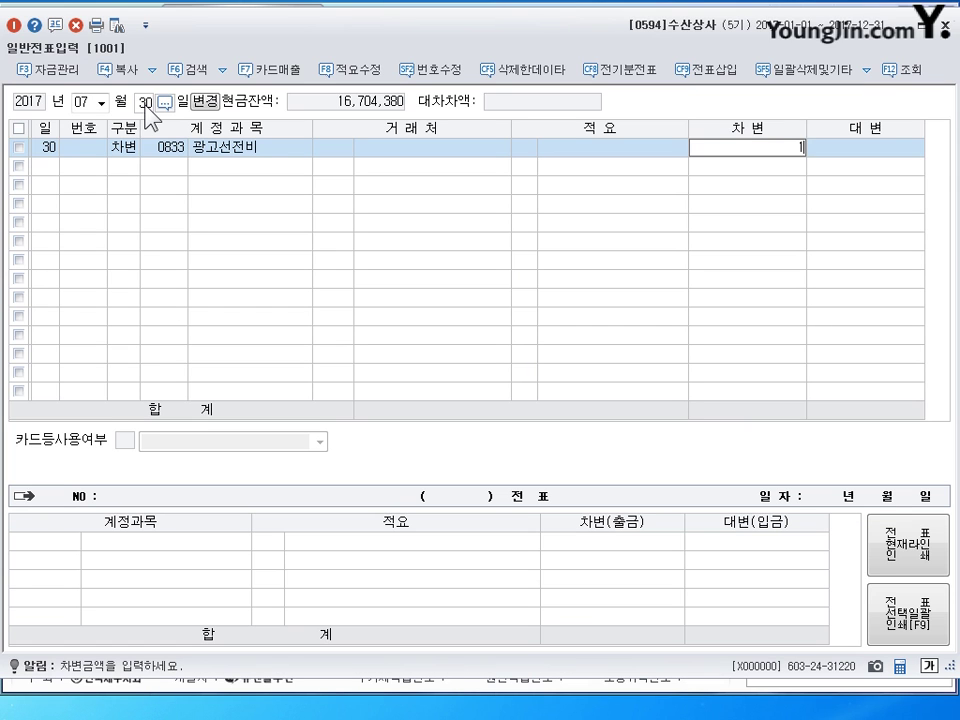
{"action": "key", "text": "Return"}
{"action": "type", "text": "4"}
{"action": "key", "text": "Return"}
{"action": "type", "text": "103"}
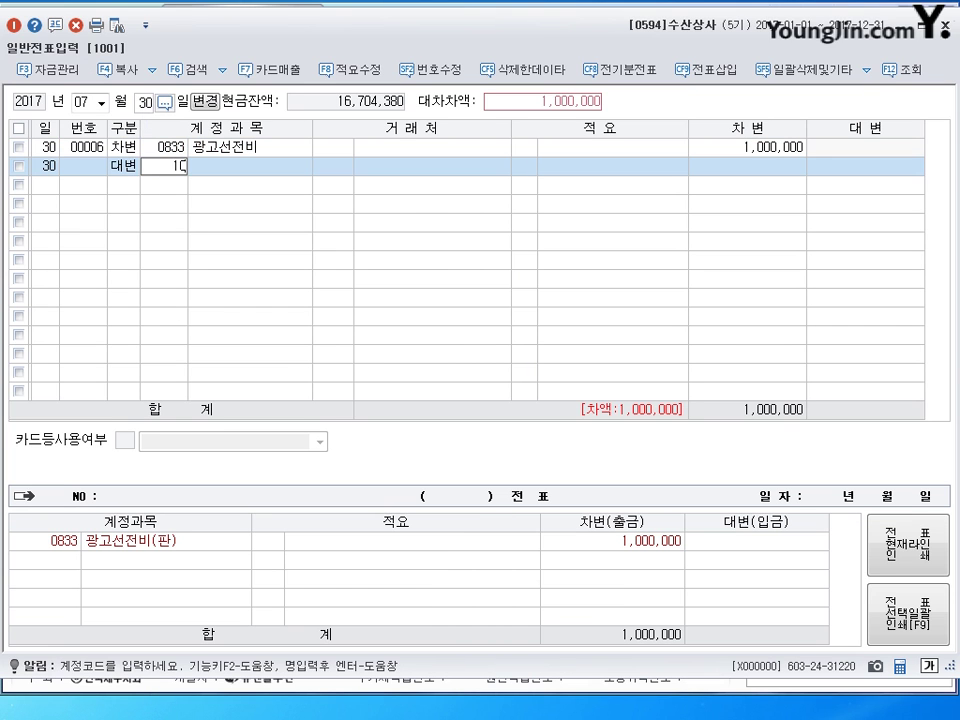
{"action": "key", "text": "Return"}
{"action": "key", "text": "Return"}
{"action": "key", "text": "Return"}
{"action": "key", "text": "Return"}
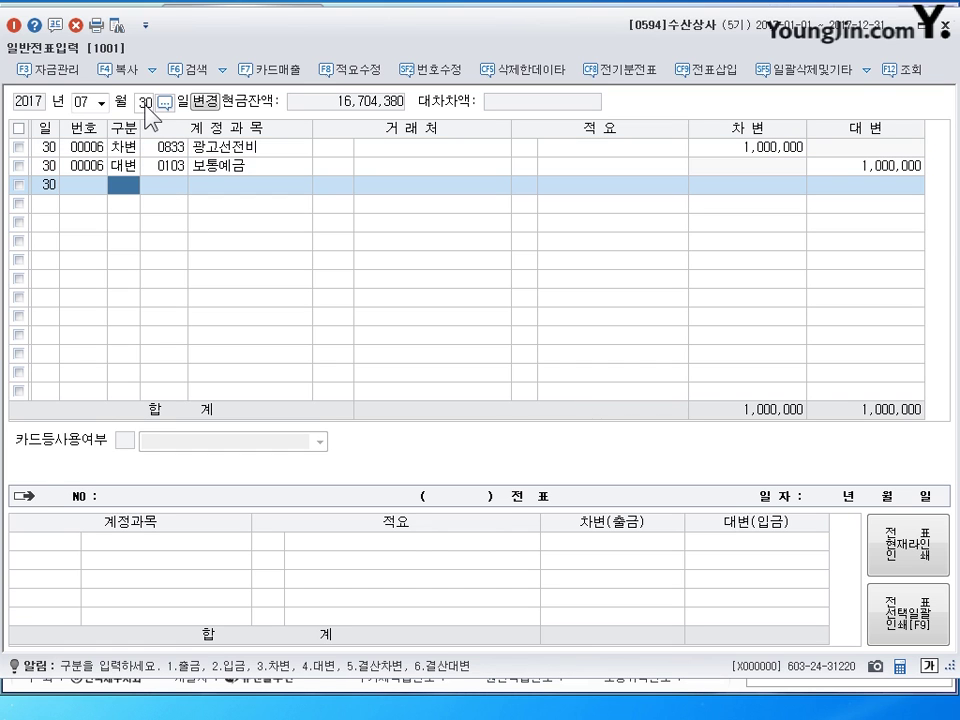
- Switch the journal date to August 30 to load that day's vouchers
{"action": "left_click", "coordinate": [146, 103]}
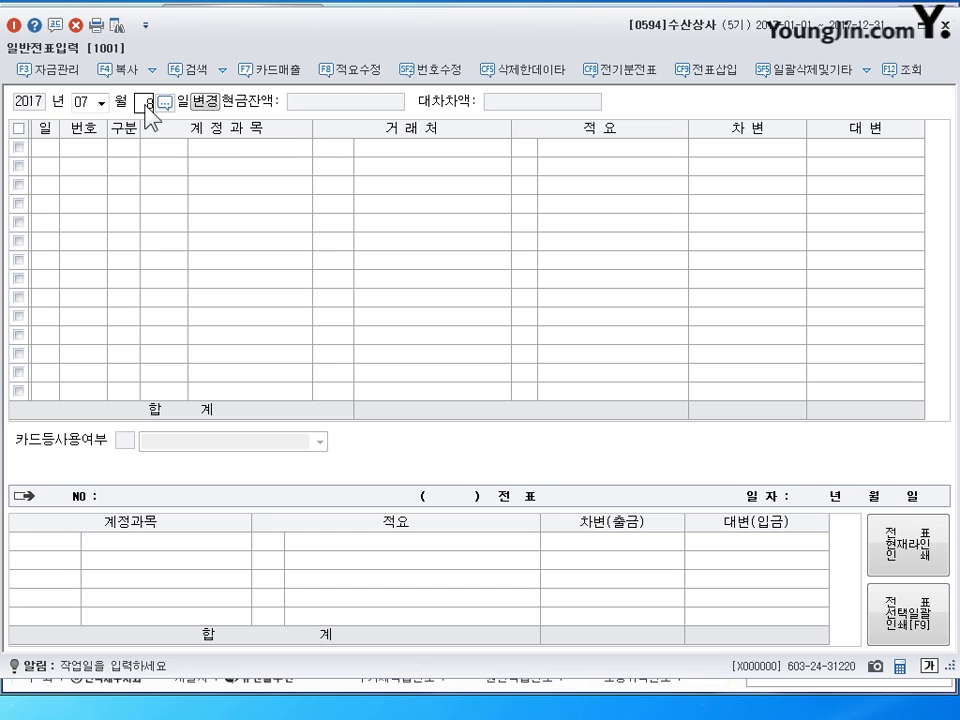
{"action": "type", "text": "30"}
{"action": "key", "text": "Return"}
{"action": "left_click", "coordinate": [100, 103]}
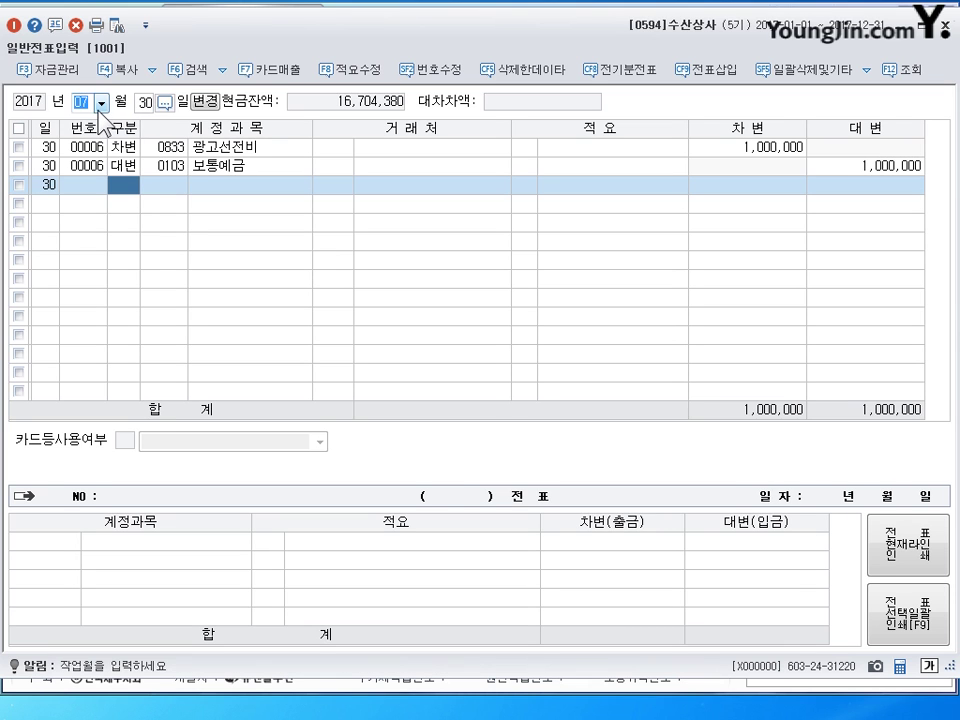
{"action": "left_click", "coordinate": [100, 103]}
{"action": "type", "text": "8"}
{"action": "key", "text": "Return"}
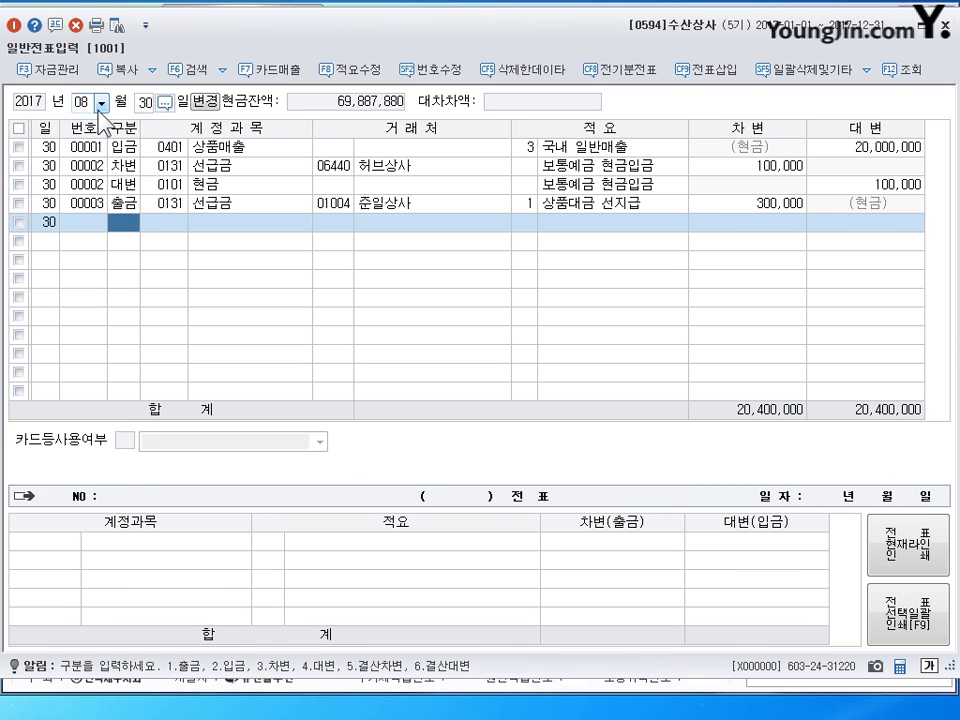
- On August 1, debit 0209 감가상각누계액 3,200,000
{"action": "left_click", "coordinate": [146, 103]}
{"action": "type", "text": "1"}
{"action": "key", "text": "Return"}
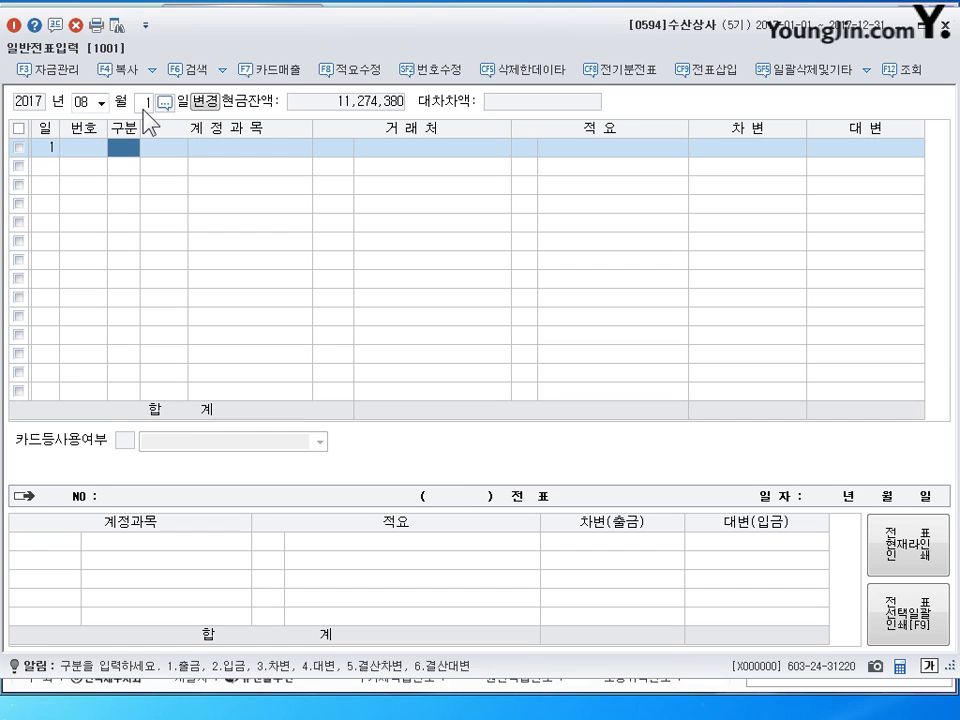
{"action": "type", "text": "3209"}
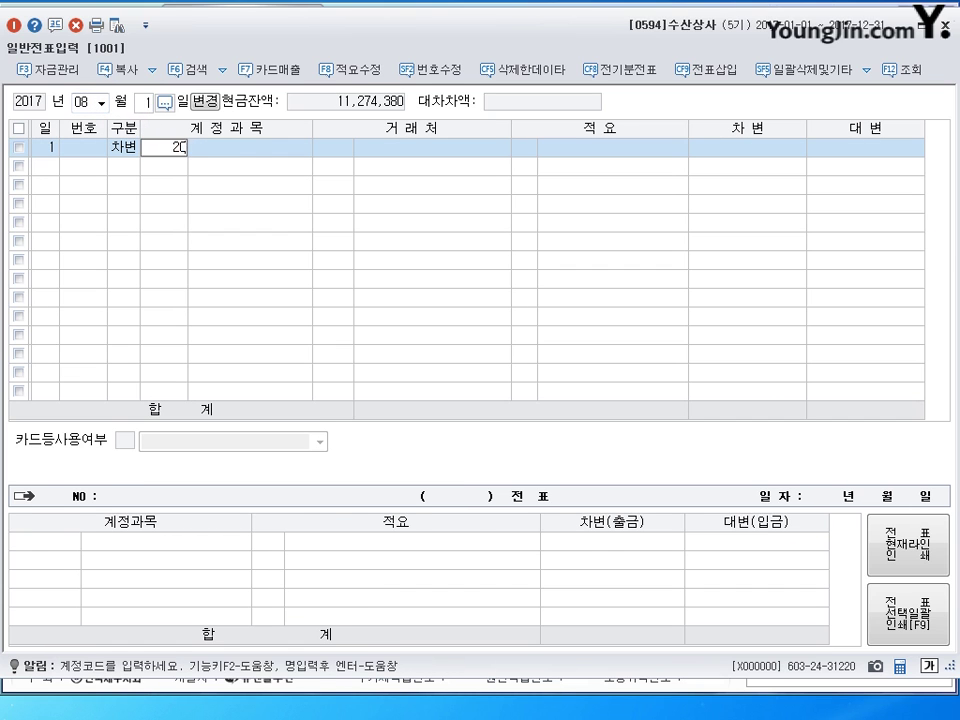
{"action": "key", "text": "Return"}
{"action": "key", "text": "Return"}
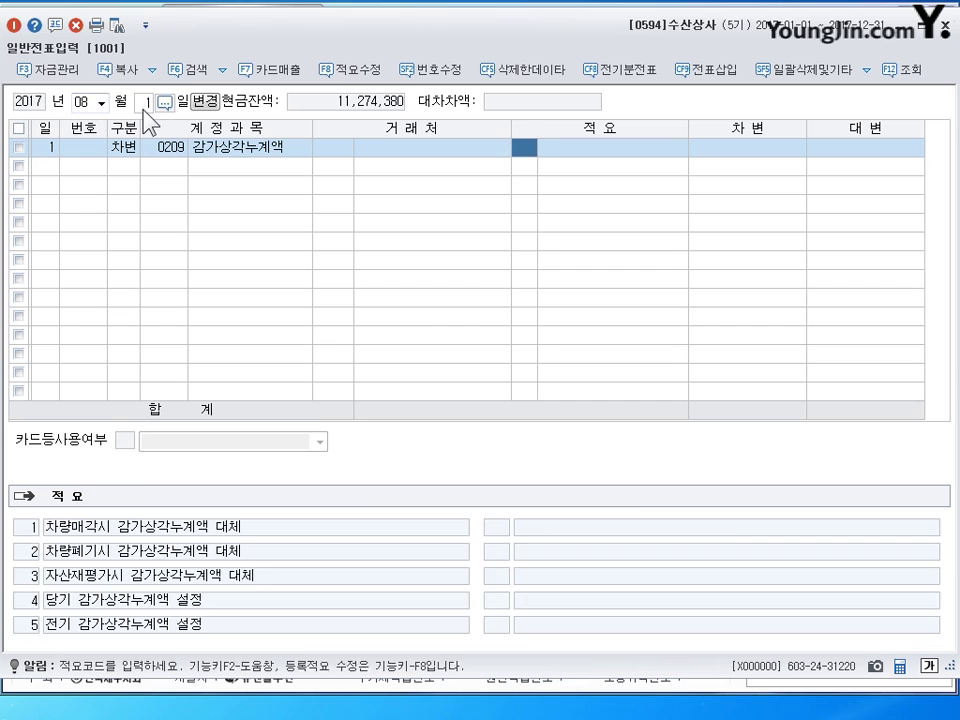
{"action": "key", "text": "Return"}
{"action": "type", "text": "3200000"}
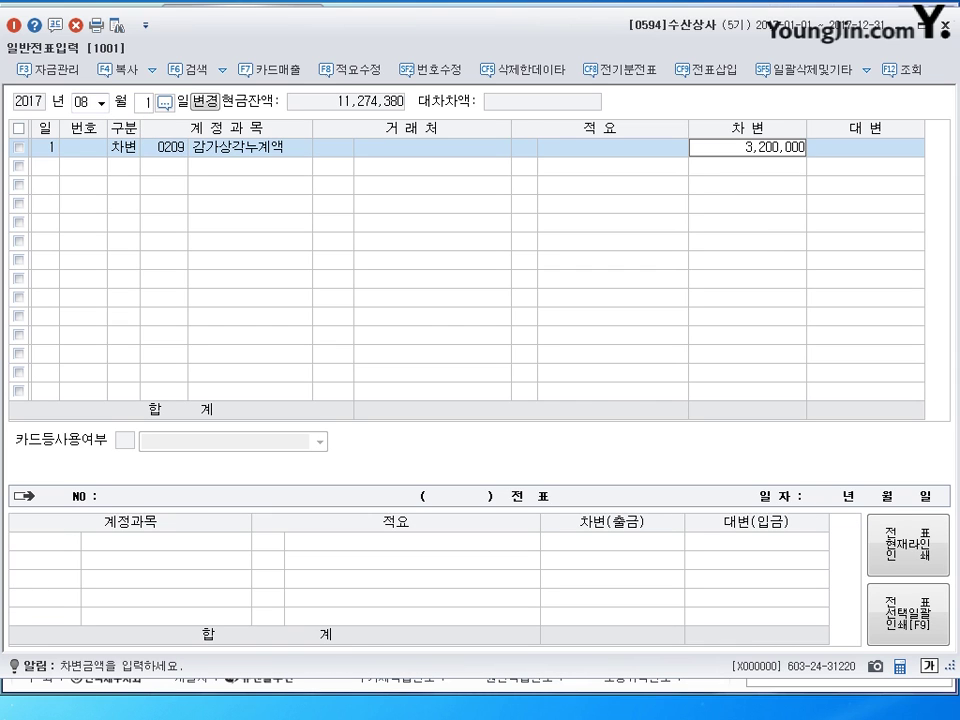
{"action": "key", "text": "Return"}
- Add a 0120 미수금 debit of 3,000,000 with counterparty 신진자동차상사
{"action": "type", "text": "120"}
{"action": "key", "text": "Return"}
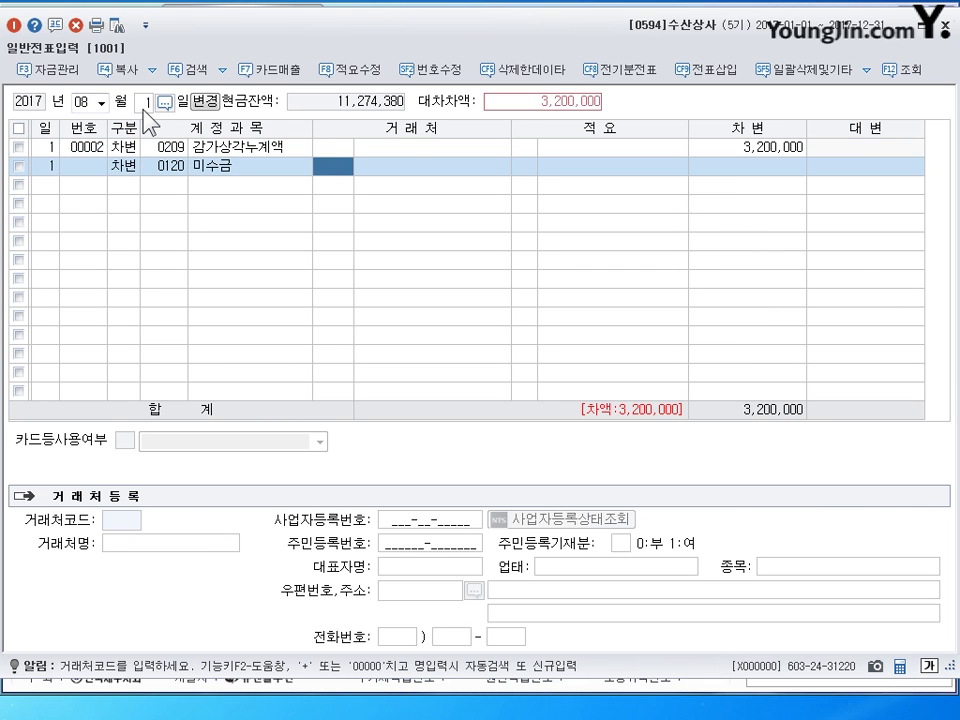
{"action": "type", "text": "신진"}
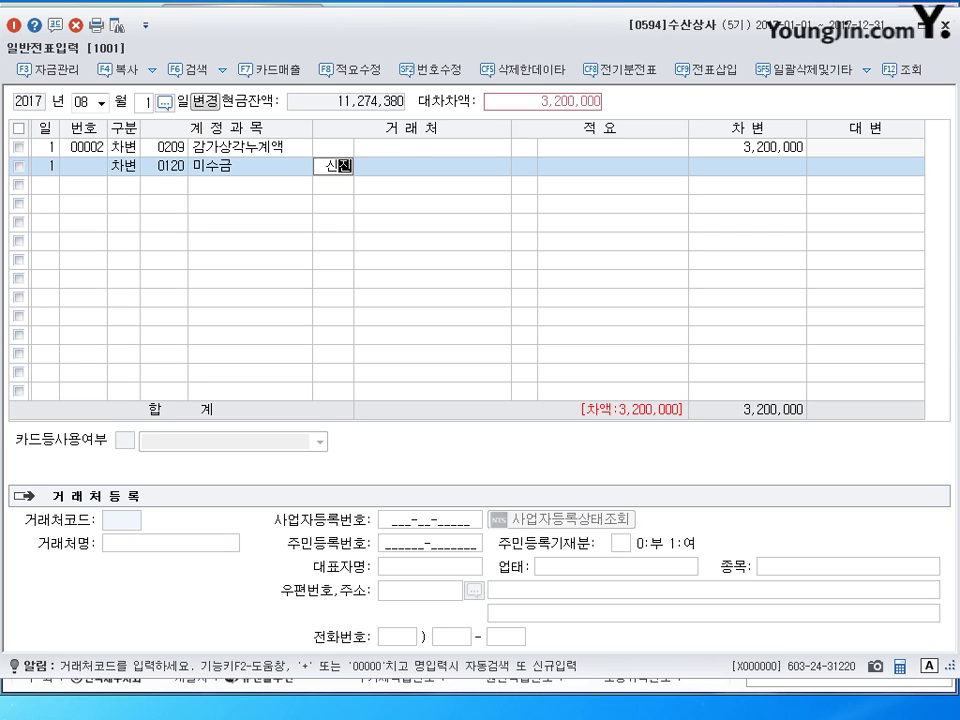
{"action": "key", "text": "Return"}
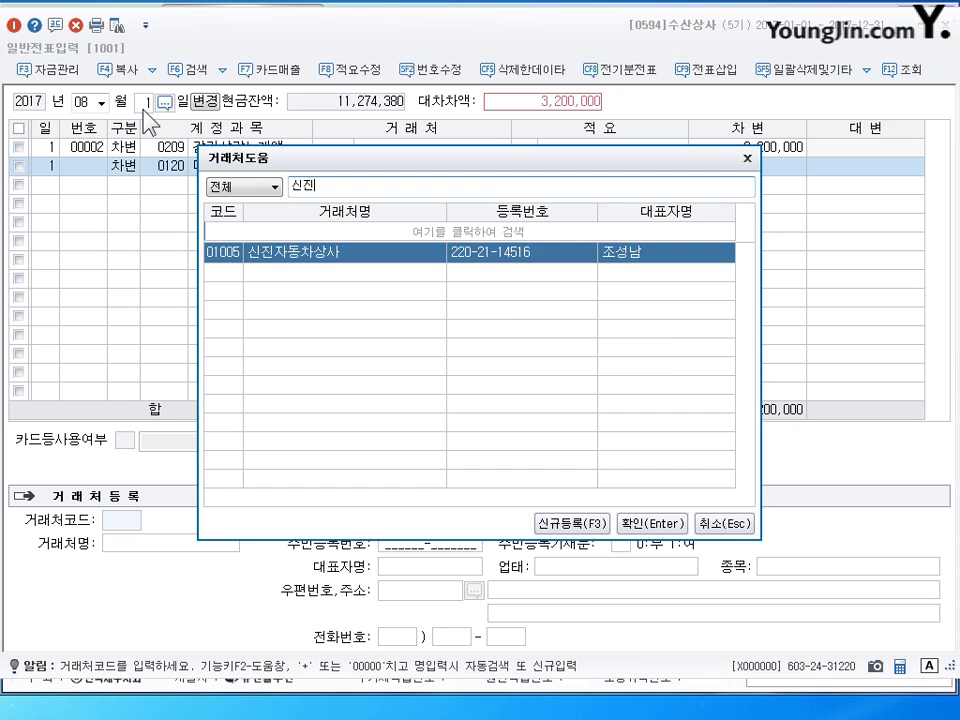
{"action": "key", "text": "Return"}
{"action": "key", "text": "Return"}
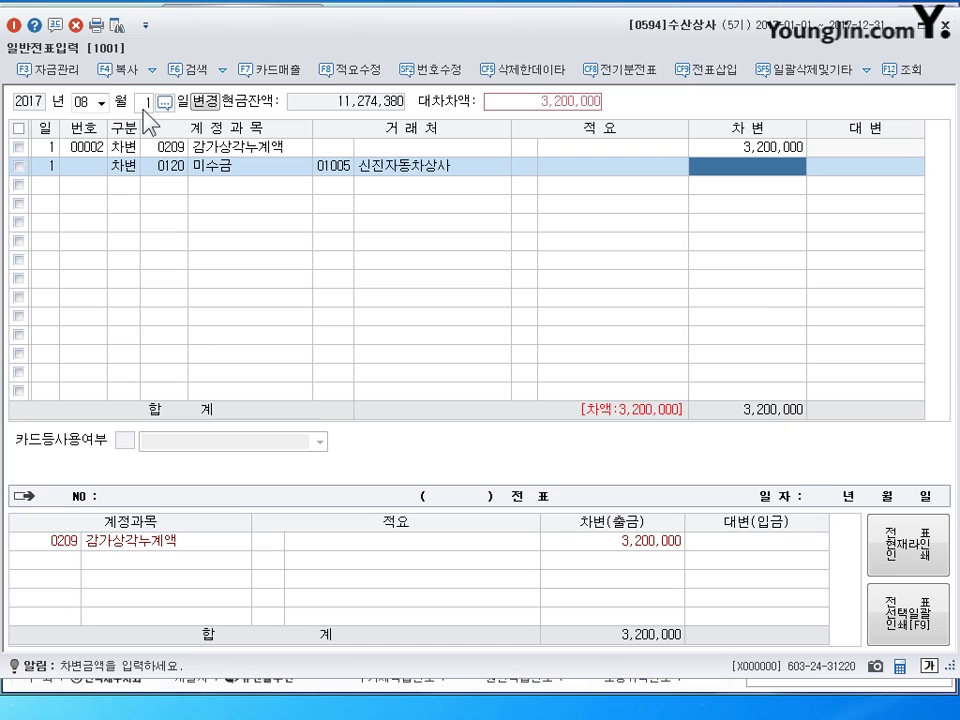
{"action": "type", "text": "3000000"}
{"action": "key", "text": "Return"}
- Add a 0970 유형자산처분손실 debit line of 800,000
{"action": "type", "text": "3,000,000"}
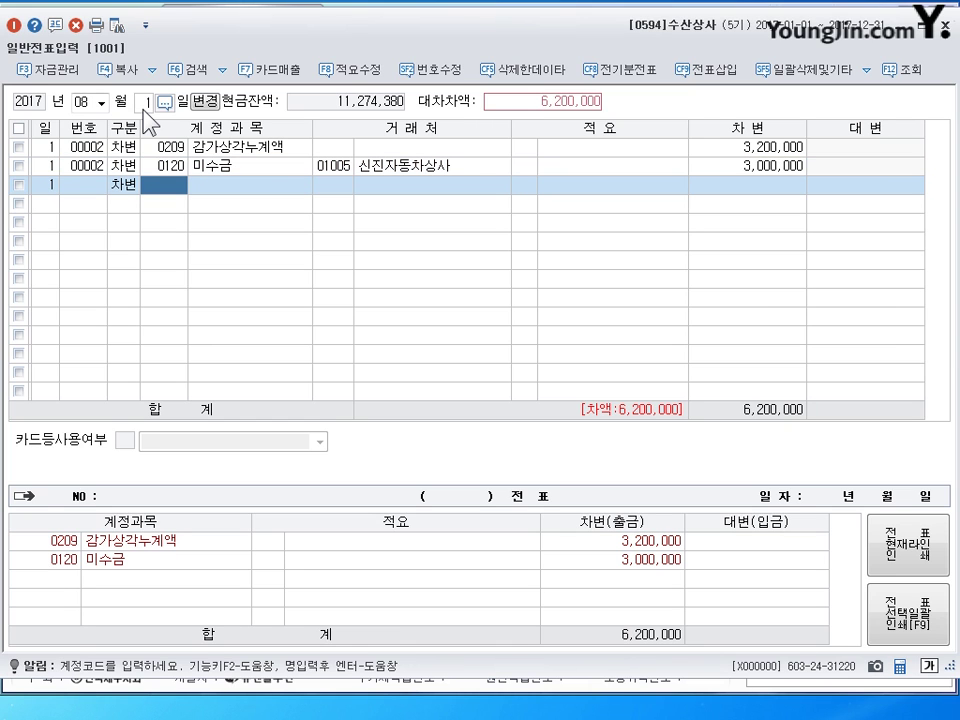
{"action": "type", "text": "970"}
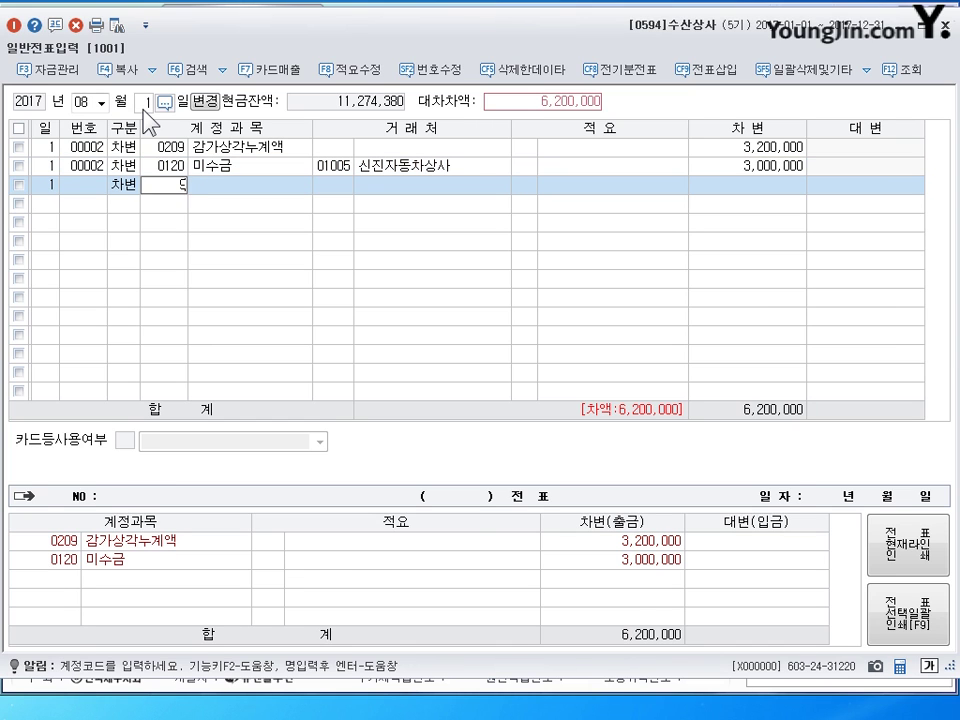
{"action": "key", "text": "Return"}
{"action": "type", "text": "00000"}
{"action": "key", "text": "Return"}
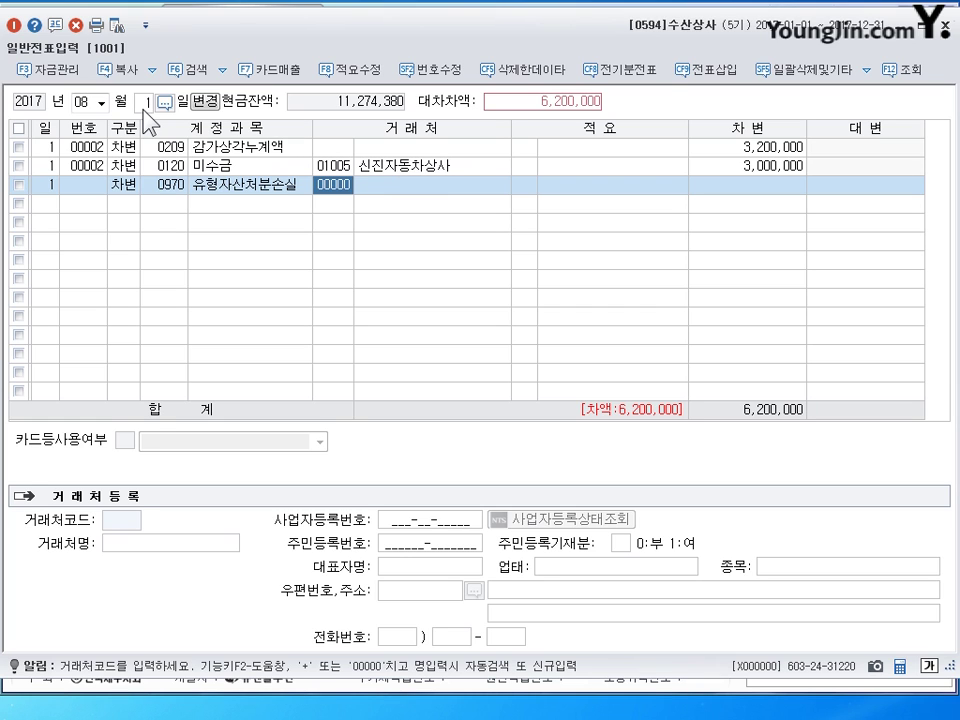
{"action": "key", "text": "Return"}
{"action": "key", "text": "Return"}
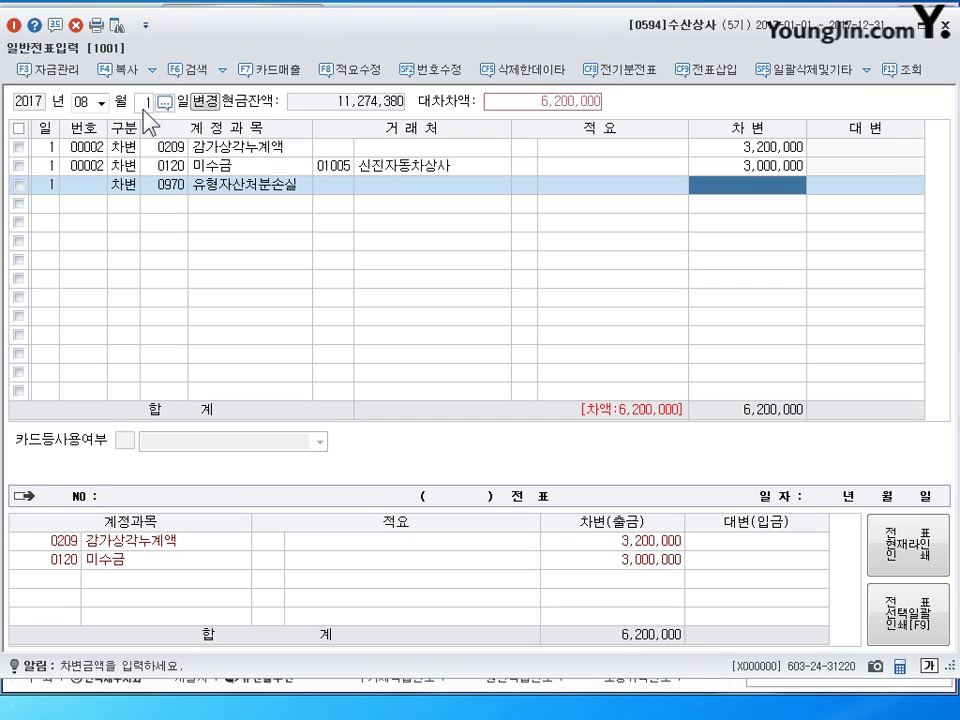
{"action": "type", "text": "800"}
{"action": "key", "text": "Return"}
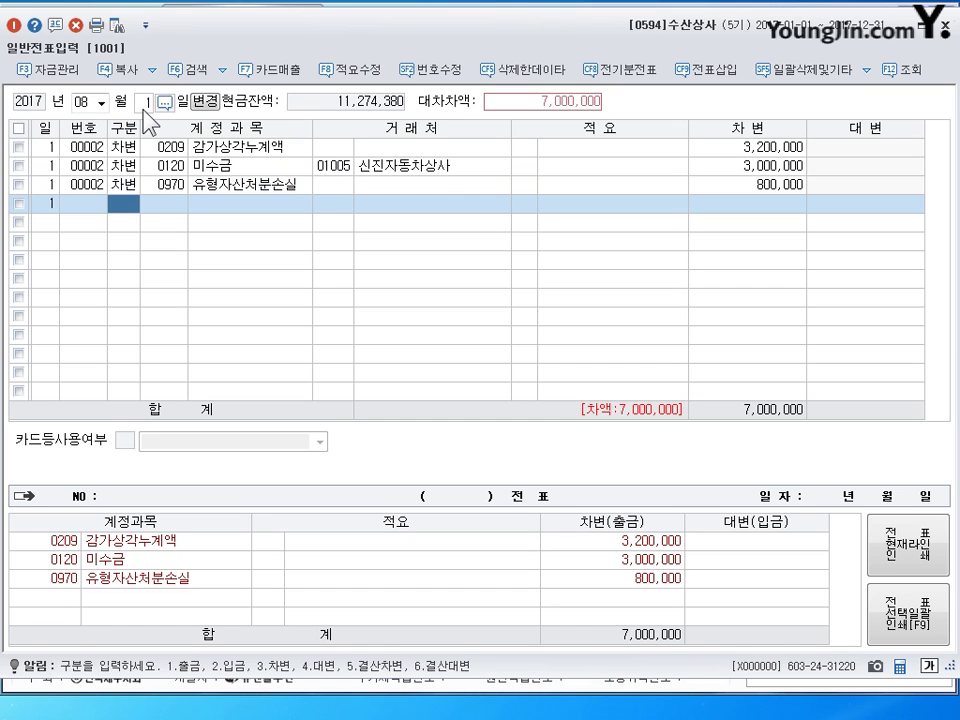
- Credit 0208 차량운반구 7,000,000 to balance the voucher
{"action": "type", "text": "4"}
{"action": "key", "text": "Return"}
{"action": "type", "text": "208"}
{"action": "key", "text": "Return"}
{"action": "key", "text": "Return"}
{"action": "key", "text": "Return"}
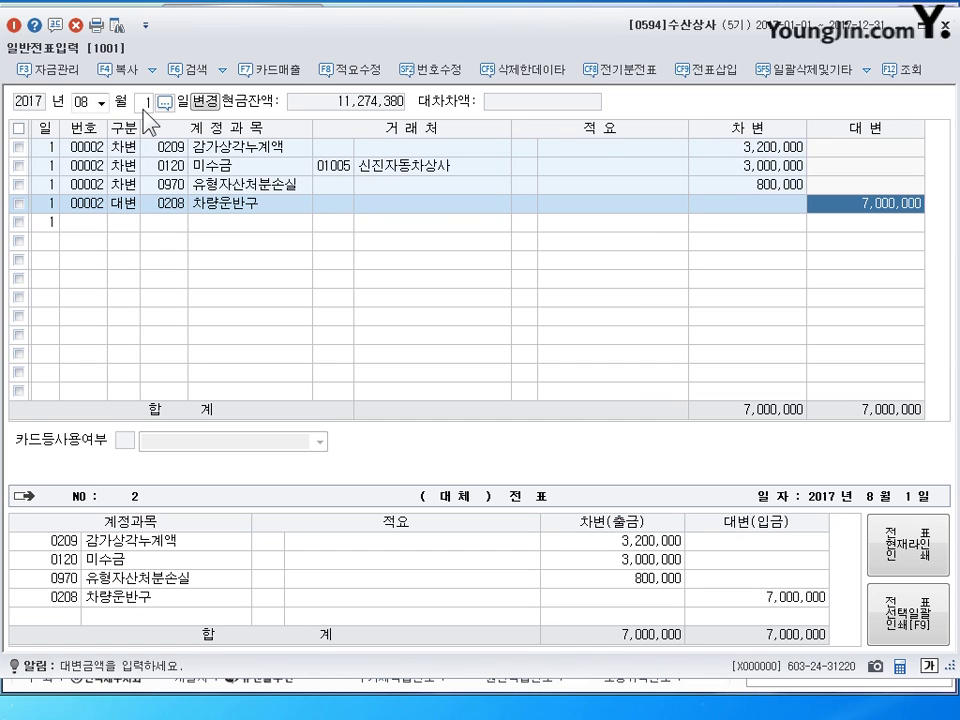
{"action": "key", "text": "Return"}
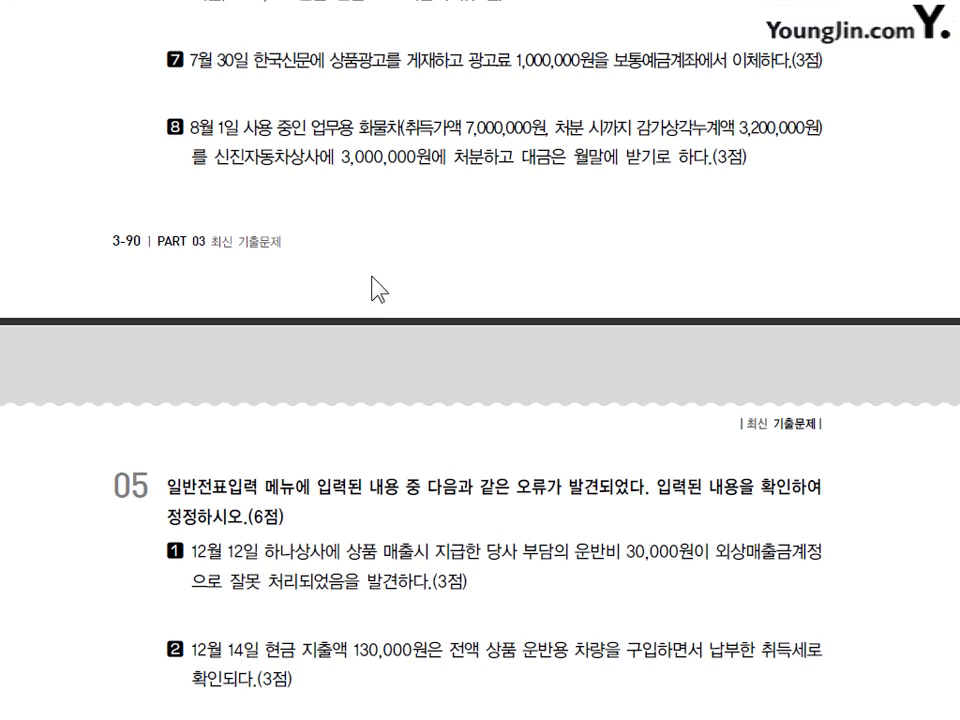
- Scroll the textbook down to question 05's December 12 and 14 correction tasks
{"action": "scroll", "coordinate": [375, 270], "scroll_direction": "down", "scroll_amount": 2}
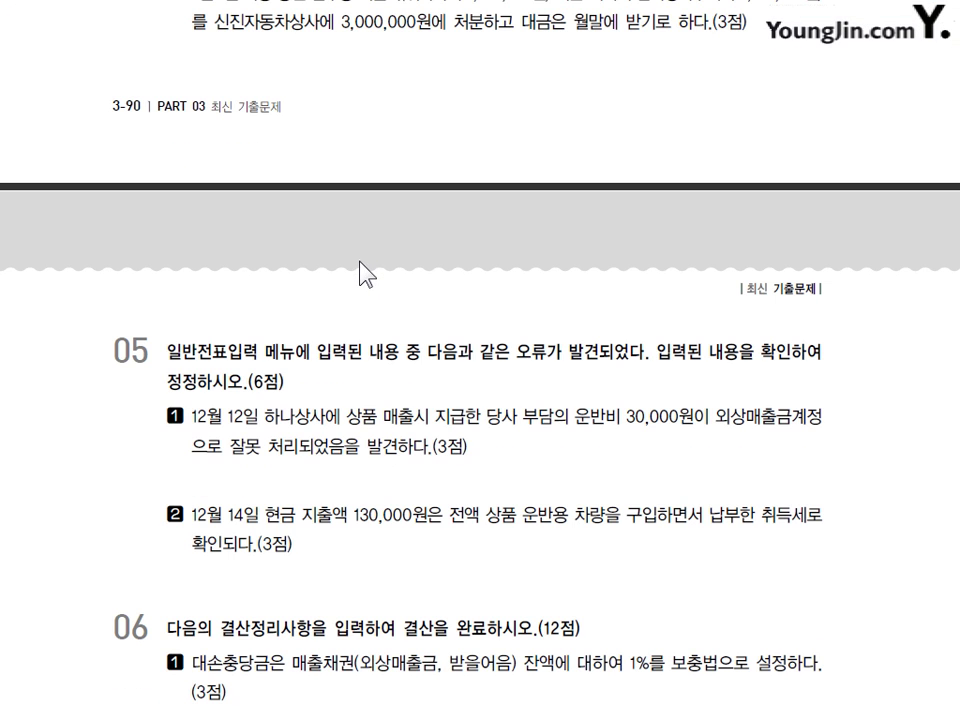
{"action": "scroll", "coordinate": [357, 278], "scroll_direction": "down", "scroll_amount": 4}
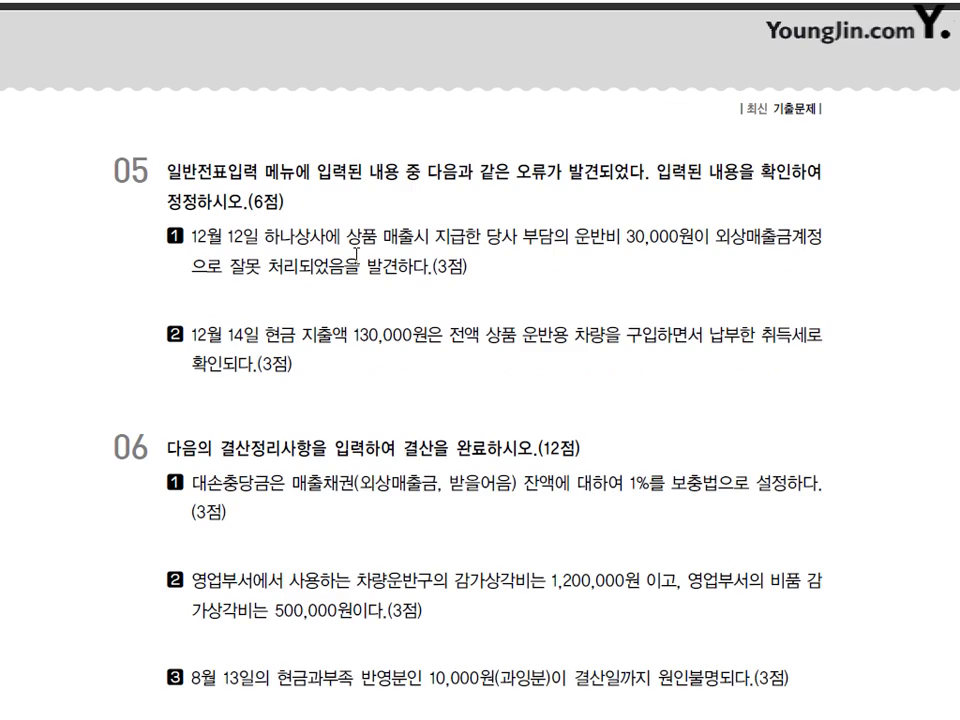
{"action": "scroll", "coordinate": [356, 256], "scroll_direction": "down", "scroll_amount": 1}
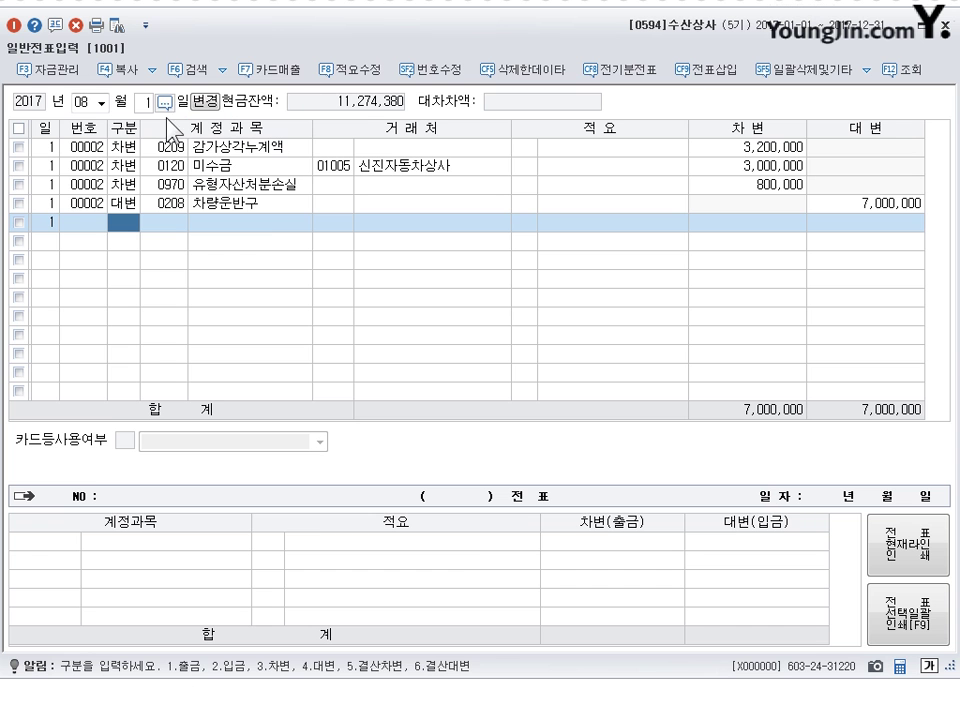
- Go to December 12 and open the 하나상사 sales voucher
{"action": "left_click", "coordinate": [80, 101]}
{"action": "type", "text": "12"}
{"action": "key", "text": "Return"}
{"action": "type", "text": "12"}
{"action": "key", "text": "Return"}
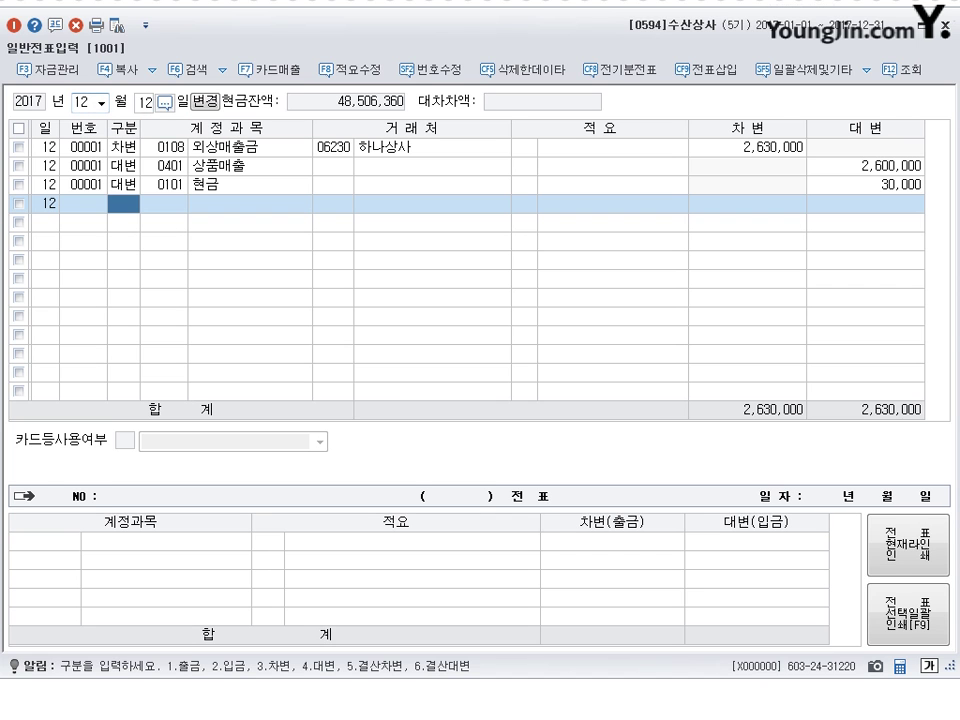
{"action": "left_click", "coordinate": [232, 153]}
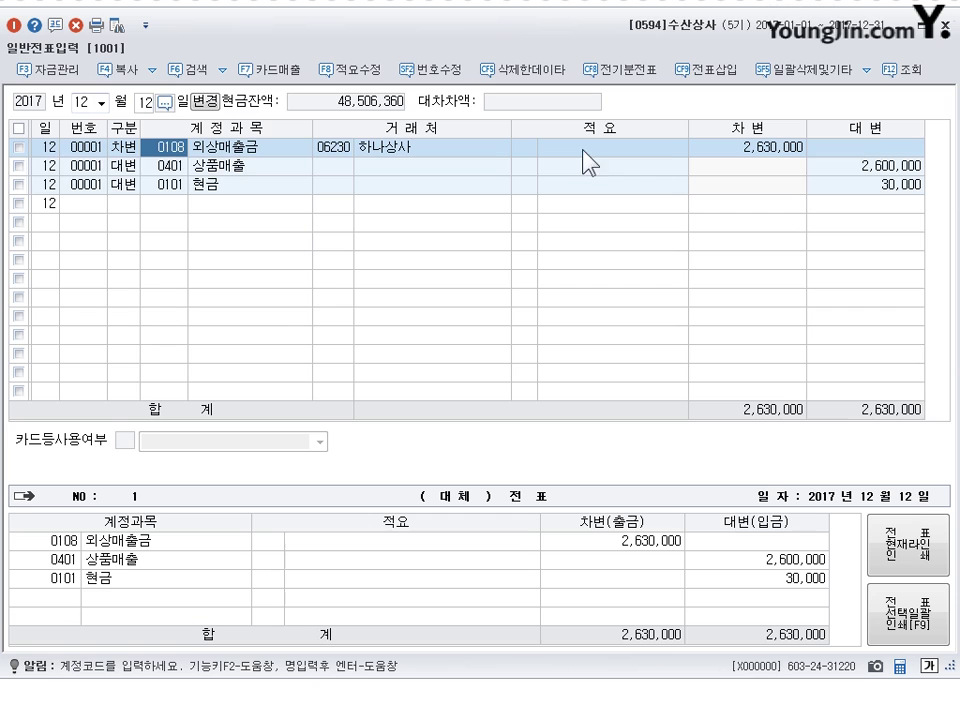
- Correct the 외상매출금 debit from 2,630,000 to 2,600,000
{"action": "left_click", "coordinate": [885, 167]}
{"action": "left_click", "coordinate": [776, 153]}
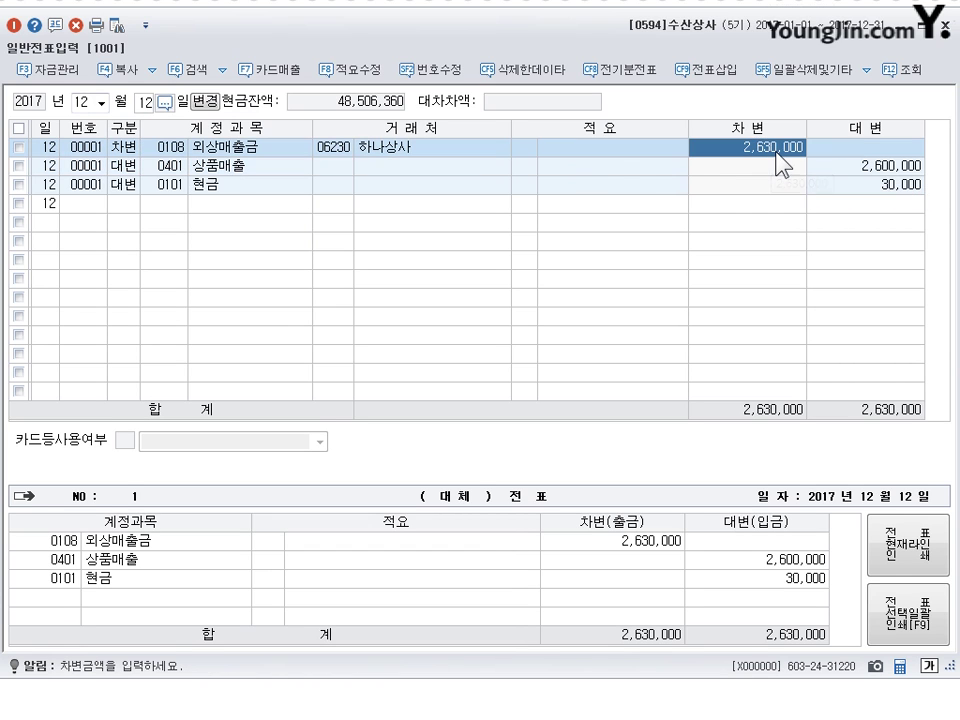
{"action": "left_click", "coordinate": [882, 167]}
{"action": "left_click", "coordinate": [754, 152]}
{"action": "type", "text": "2600000"}
{"action": "key", "text": "Return"}
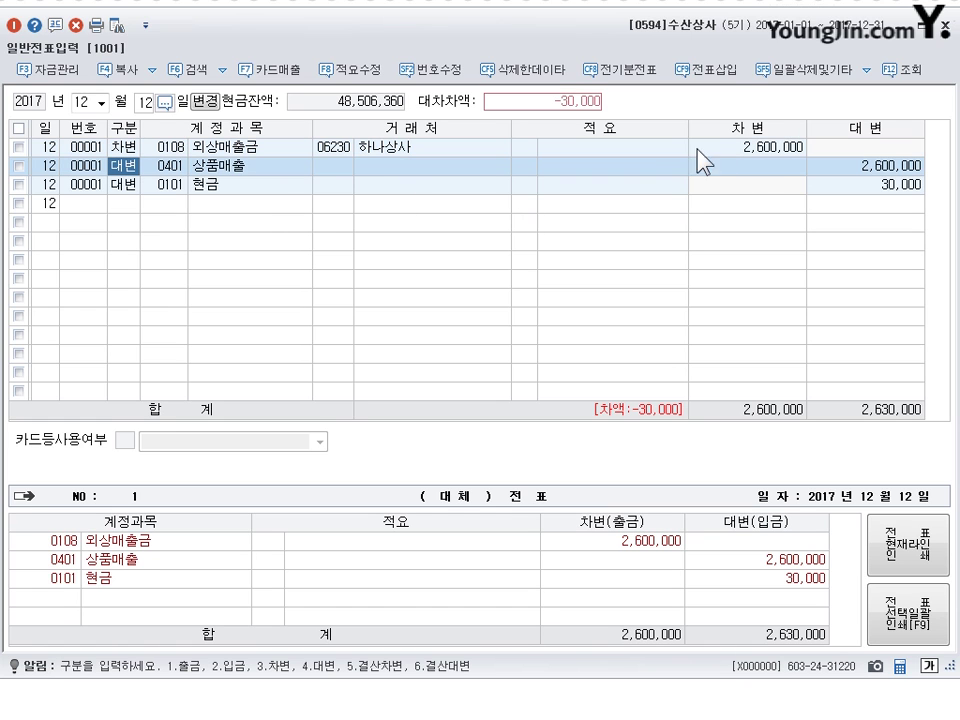
- Insert a 0824 운반비 debit line of 30,000 below the receivable
{"action": "left_click", "coordinate": [722, 78]}
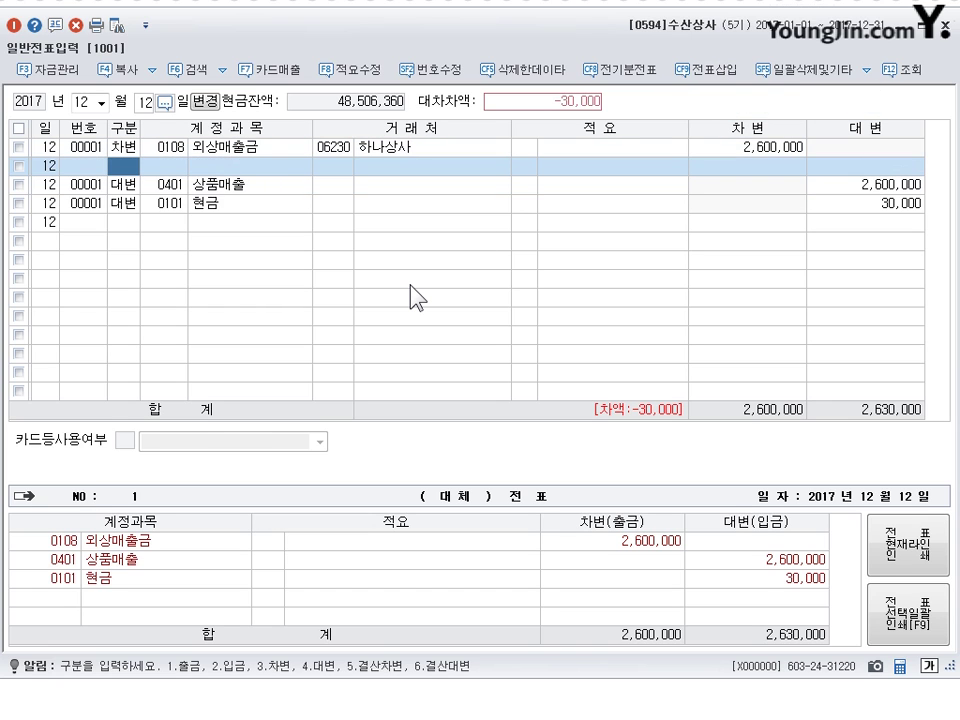
{"action": "type", "text": "3"}
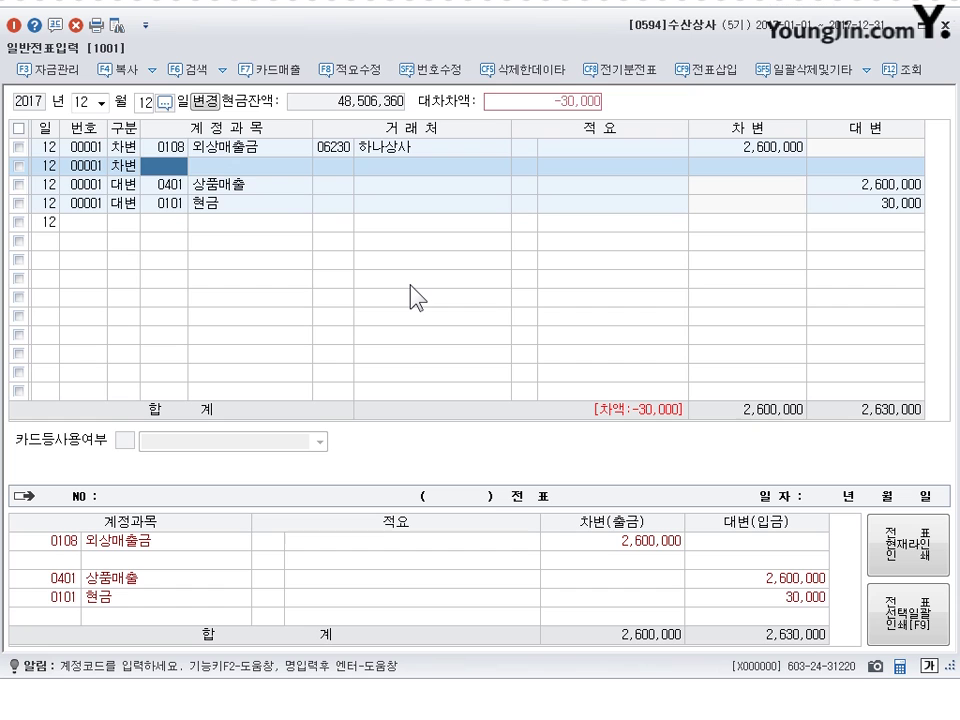
{"action": "type", "text": "0824"}
{"action": "key", "text": "Return"}
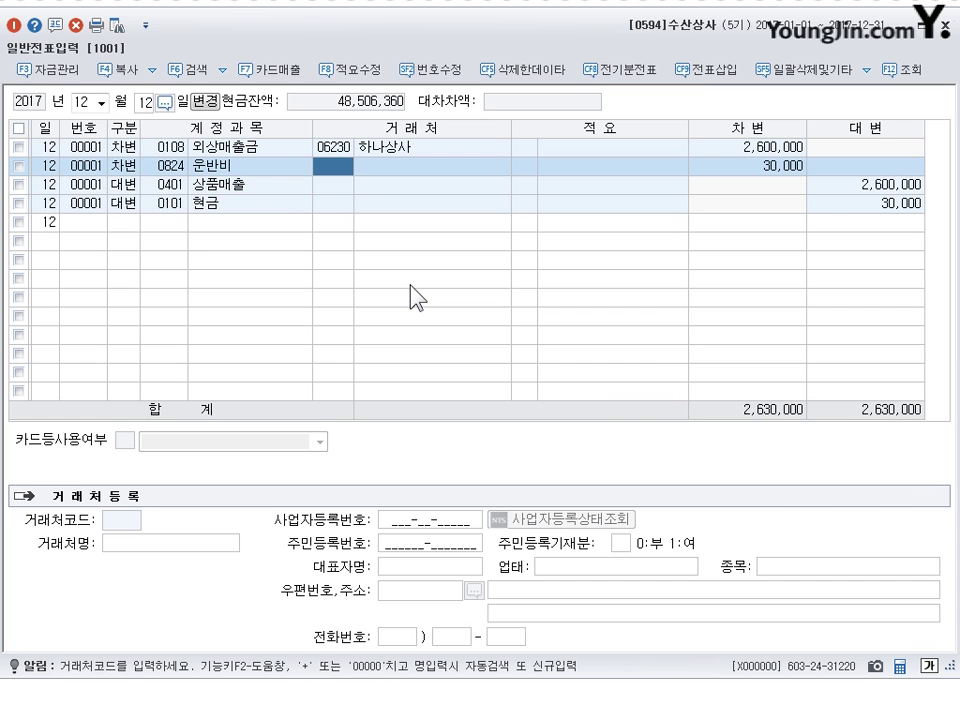
{"action": "key", "text": "Down"}
{"action": "key", "text": "Down"}
{"action": "key", "text": "Down"}
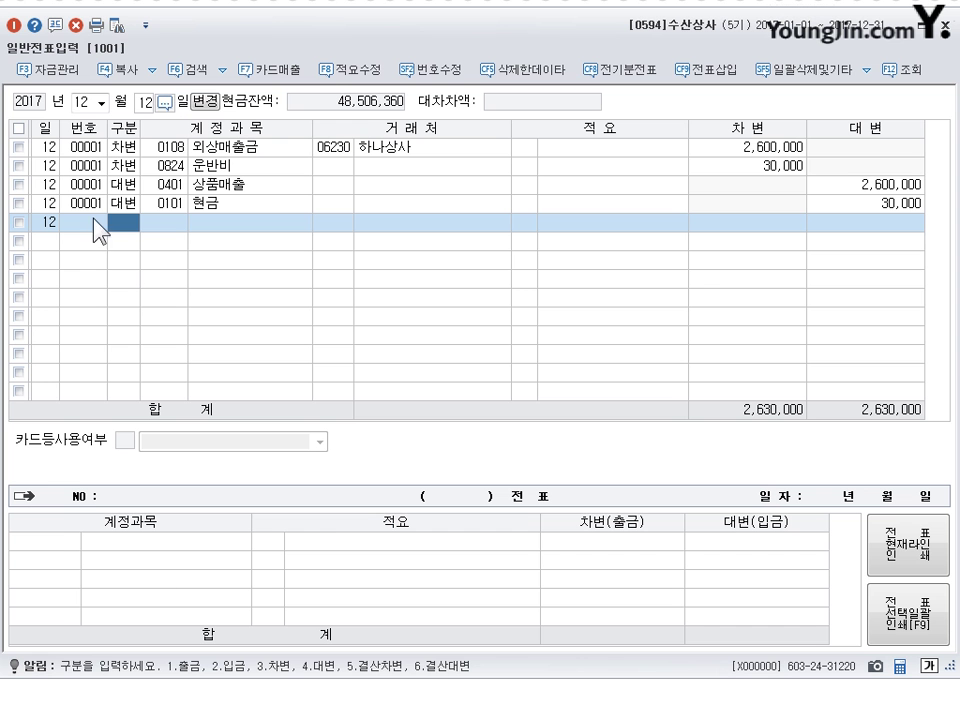
{"action": "left_click", "coordinate": [143, 102]}
- On December 14, change the 130,000 payment's account from 세금과공과 to 0208 차량운반구
{"action": "type", "text": "14"}
{"action": "key", "text": "Return"}
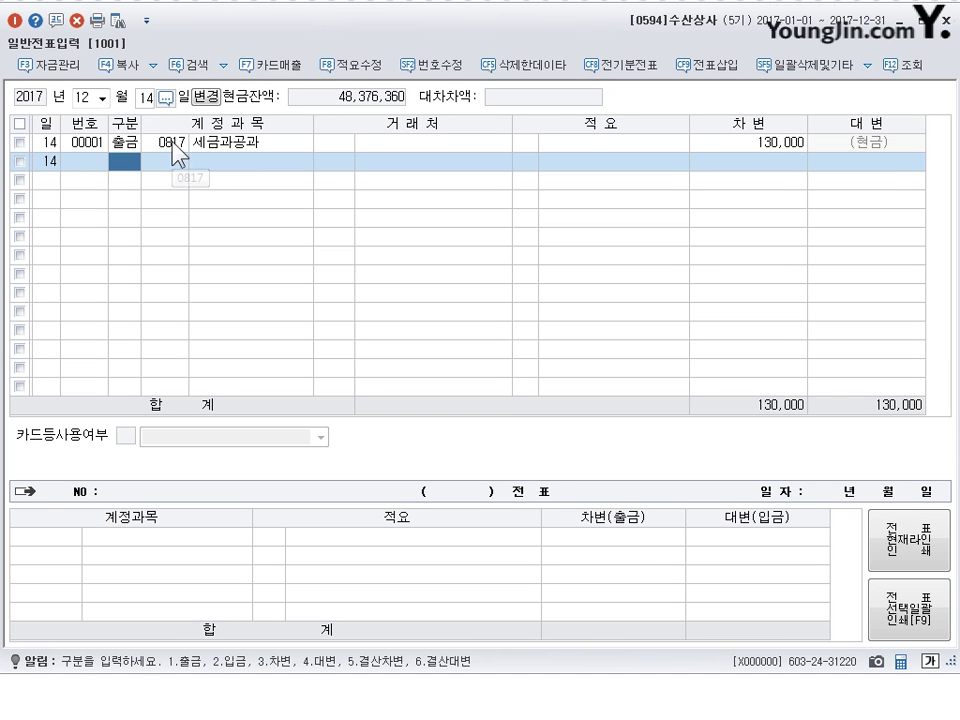
{"action": "left_click", "coordinate": [174, 144]}
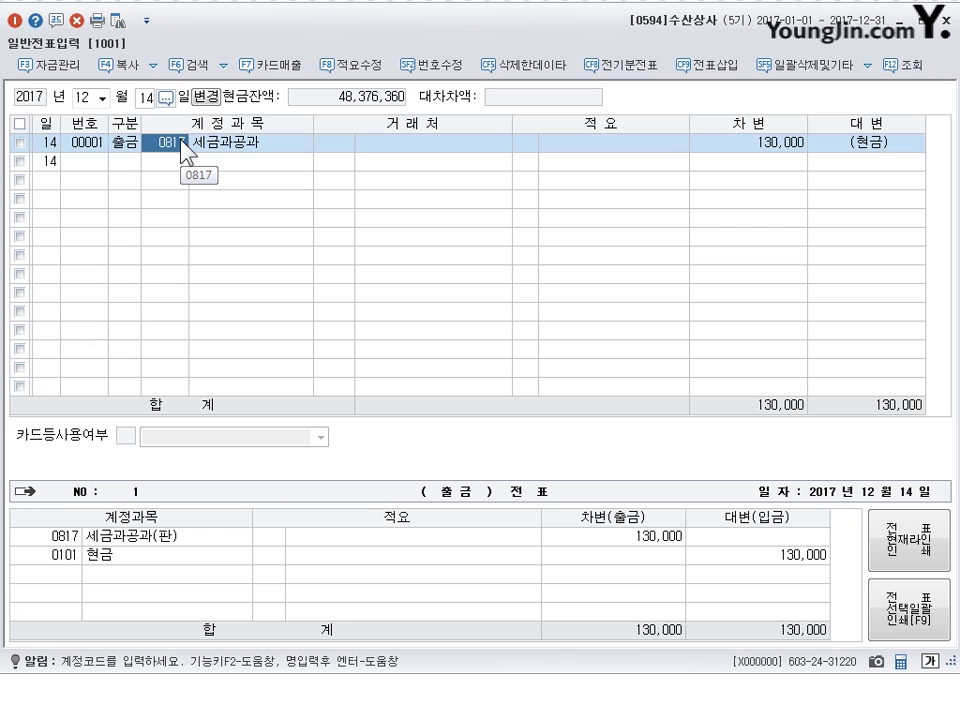
{"action": "type", "text": "0208"}
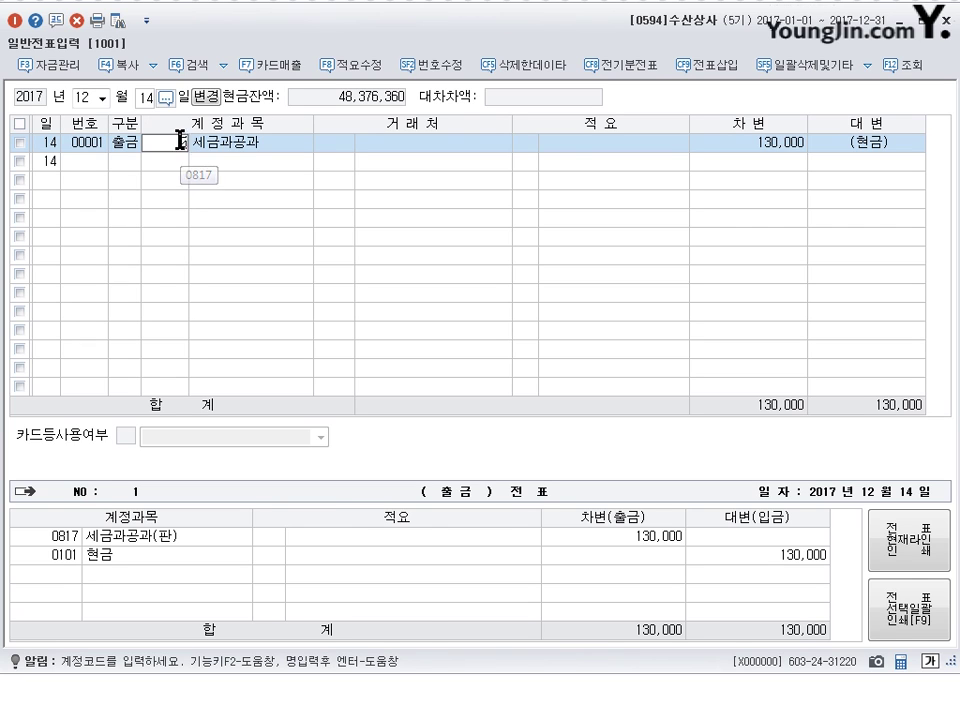
{"action": "key", "text": "Return"}
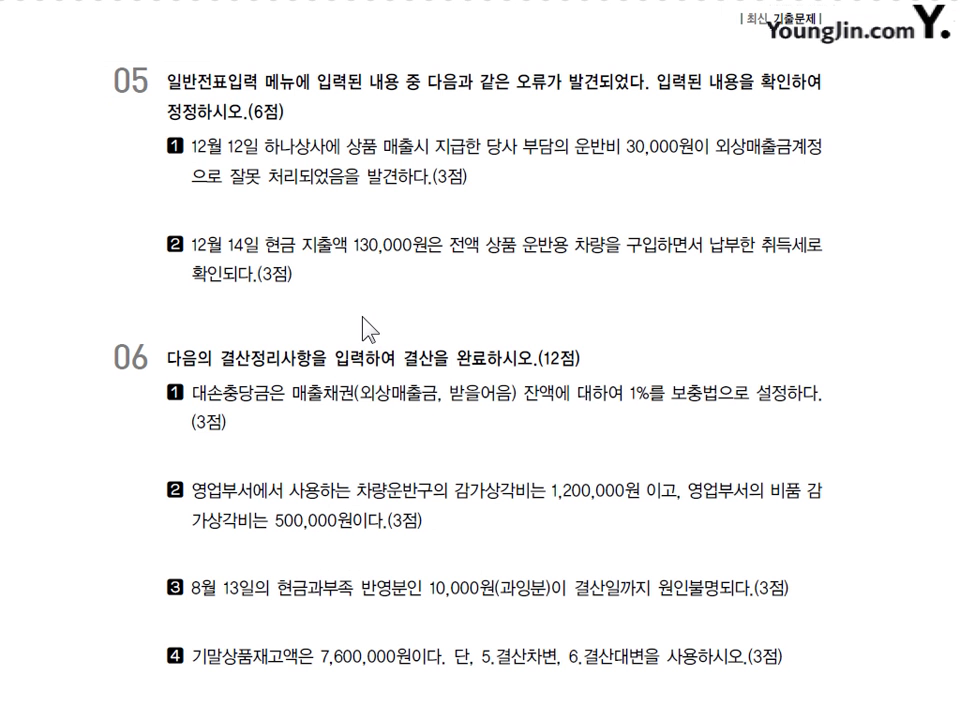
- Scroll to questions 06–07 and handwrite 12/31 above question 06's title
{"action": "scroll", "coordinate": [358, 330], "scroll_direction": "down", "scroll_amount": 3}
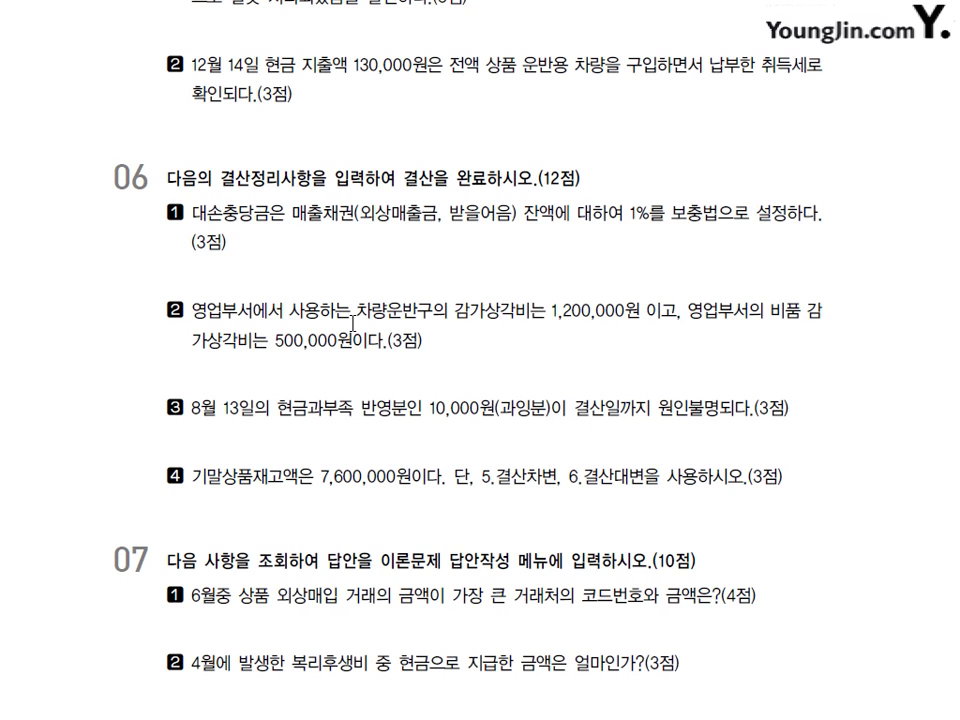
{"action": "scroll", "coordinate": [352, 325], "scroll_direction": "down", "scroll_amount": 1}
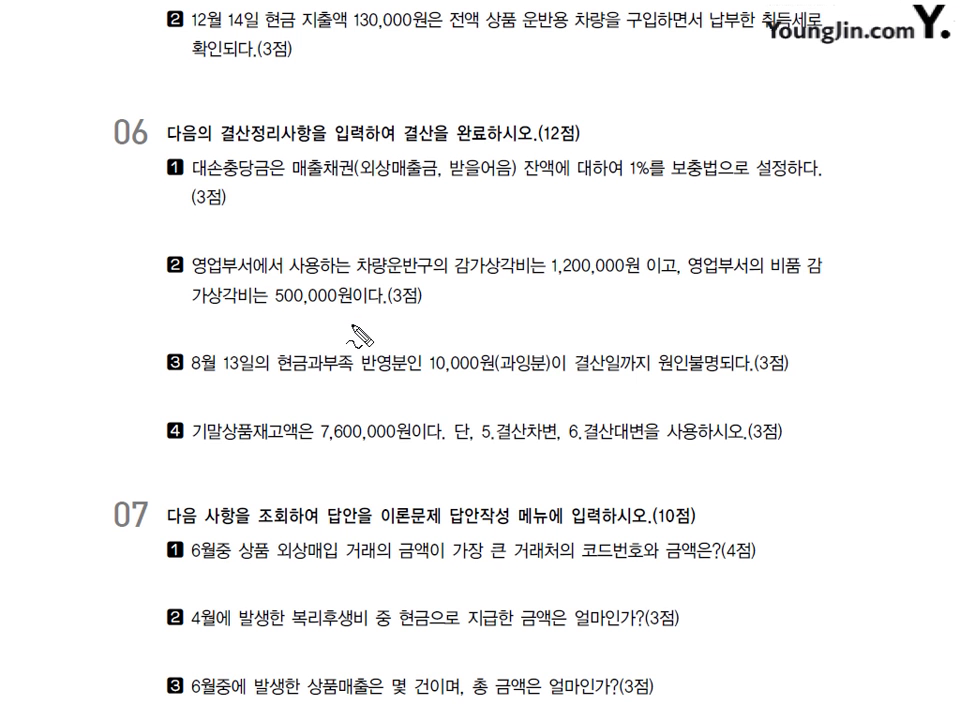
{"action": "left_click_drag", "start_coordinate": [240, 97], "coordinate": [241, 105]}
{"action": "mouse_move", "coordinate": [244, 97]}
{"action": "left_mouse_down"}
{"action": "mouse_move", "coordinate": [254, 107]}
{"action": "mouse_move", "coordinate": [250, 128]}
{"action": "left_mouse_up"}
{"action": "left_click_drag", "start_coordinate": [262, 97], "coordinate": [278, 112]}
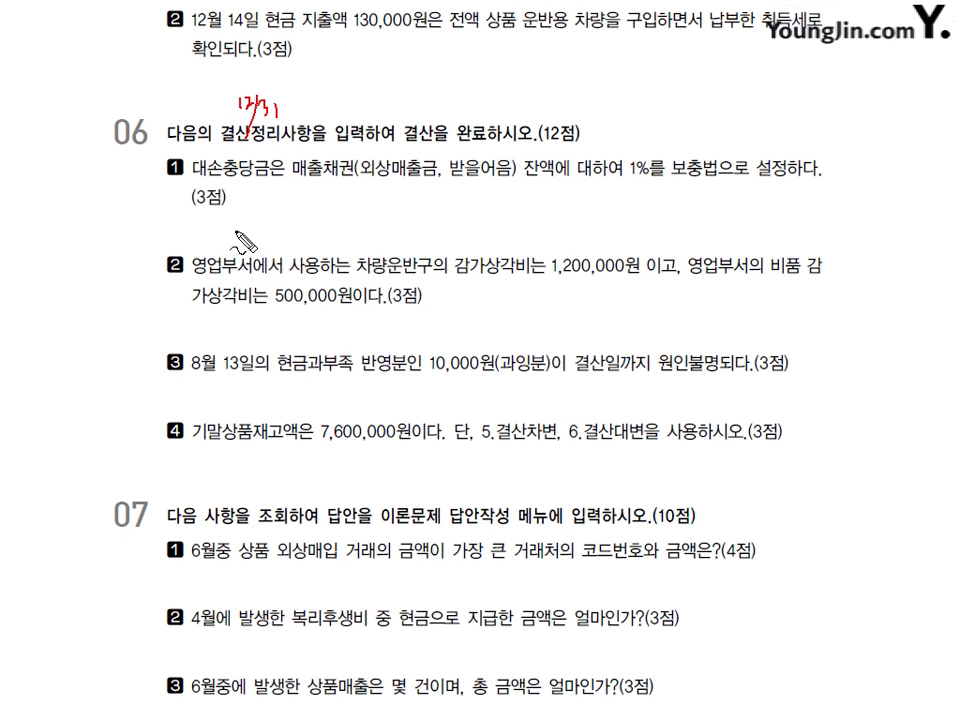